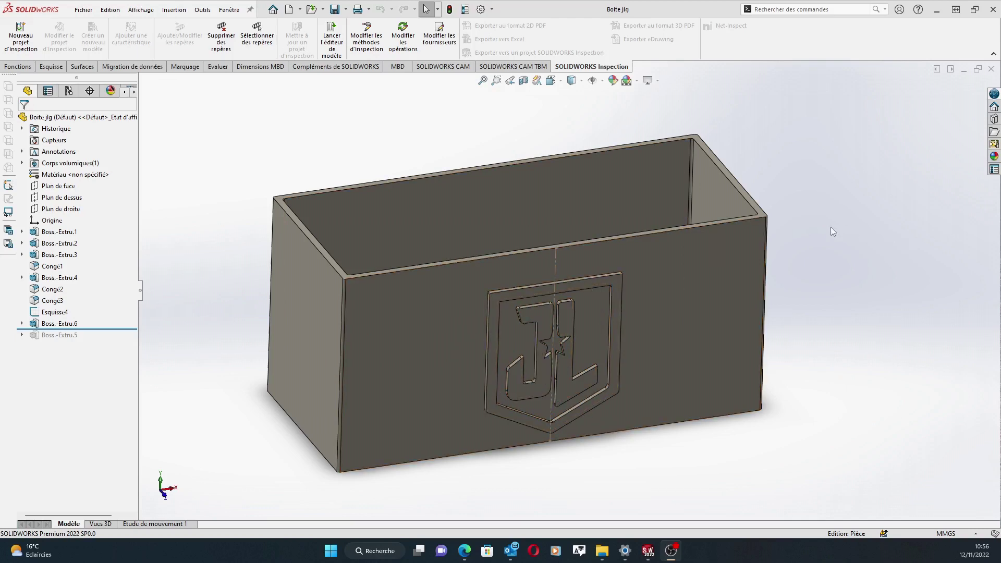
# Examine the box from the front, below and above, including its engraved emblem and inner compartments.
pyautogui.moveTo(782, 162); pyautogui.dragTo(782, 228, button='right')
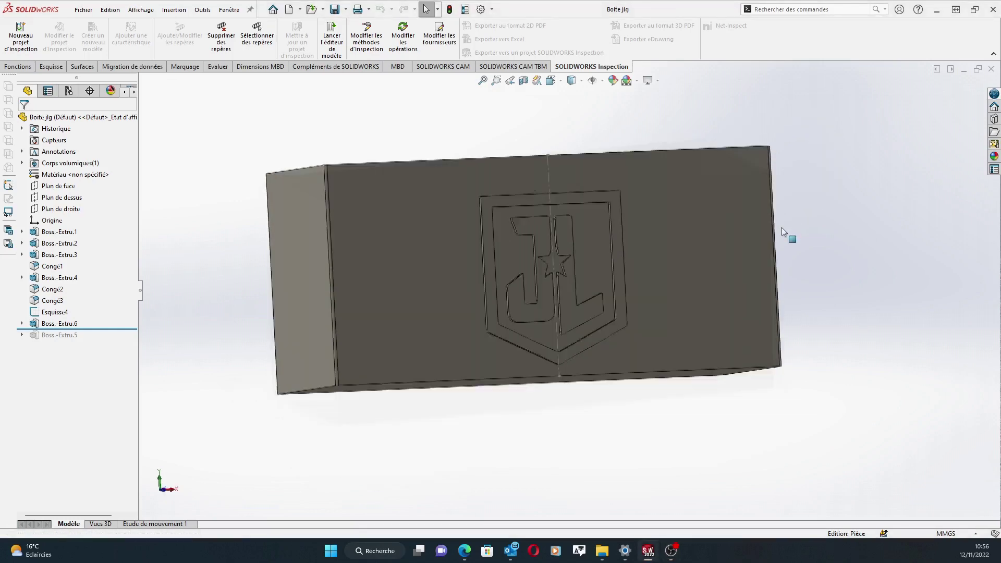
pyautogui.moveTo(885, 143); pyautogui.dragTo(827, 487, button='middle')
pyautogui.moveTo(381, 236); pyautogui.dragTo(378, 289, button='middle')
pyautogui.scroll(-2, 552, 280)
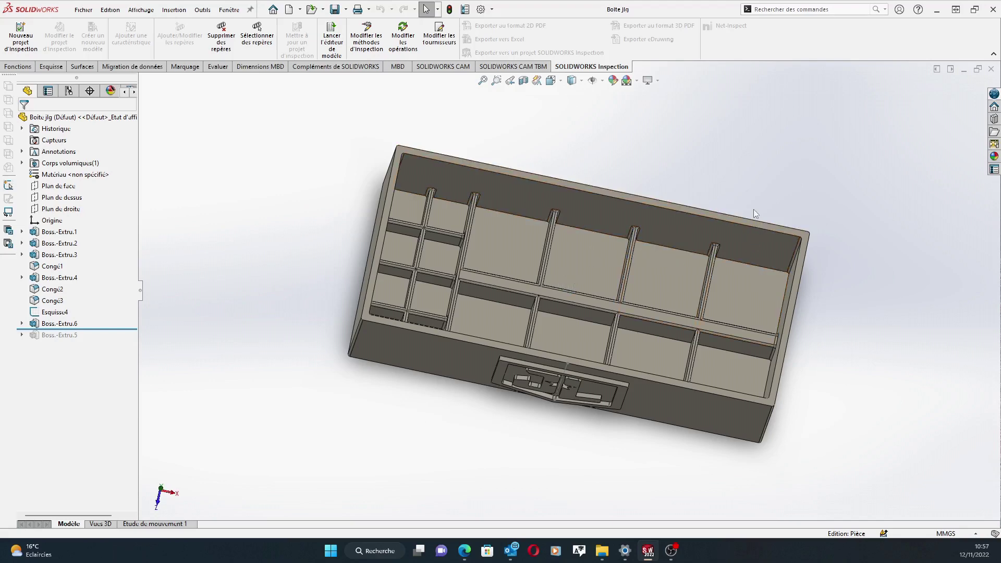
pyautogui.moveTo(715, 187); pyautogui.dragTo(715, 93, button='middle')
pyautogui.moveTo(719, 290); pyautogui.dragTo(715, 251, button='middle')
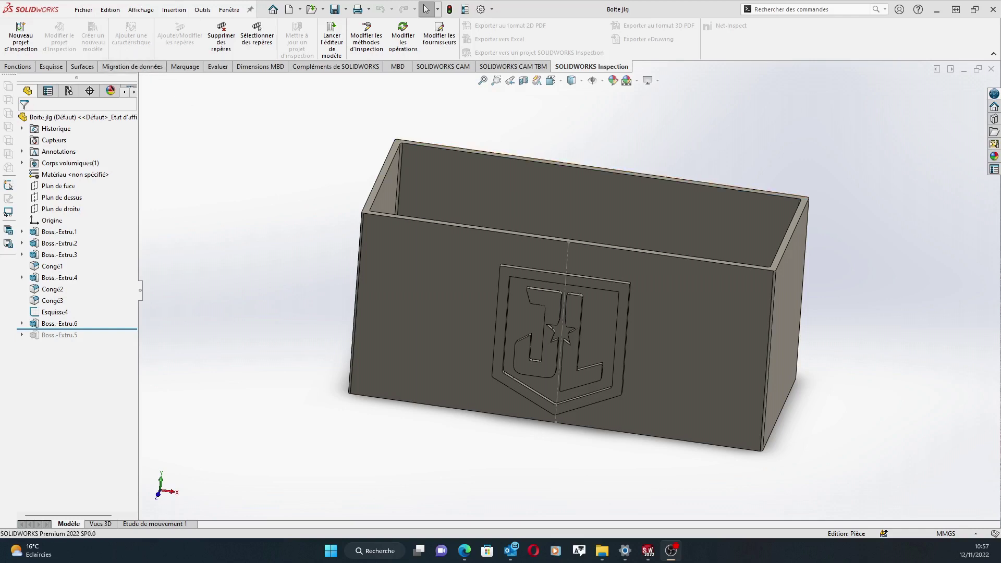
# Close the box part and create a new assembly document.
pyautogui.click(992, 70)
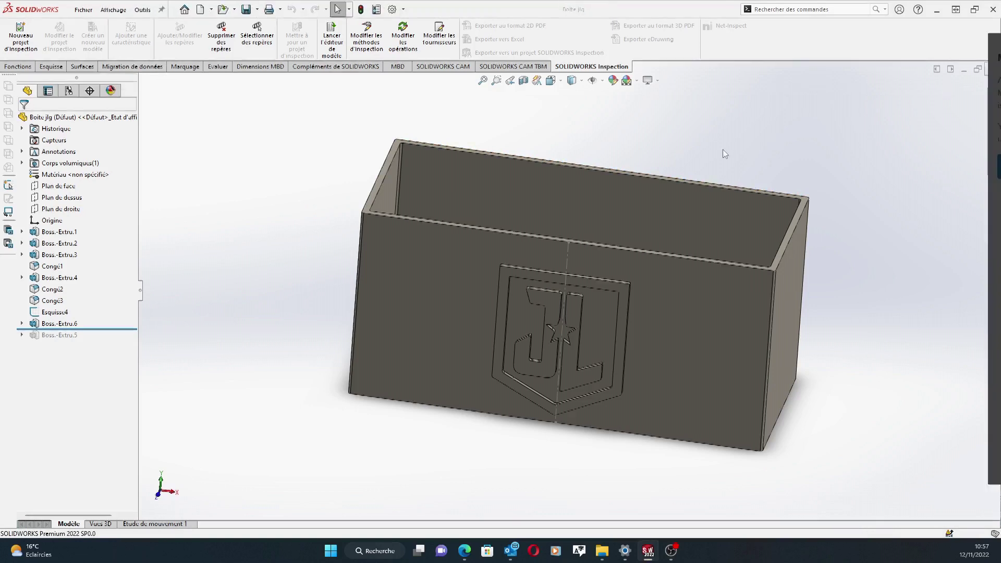
pyautogui.click(84, 10)
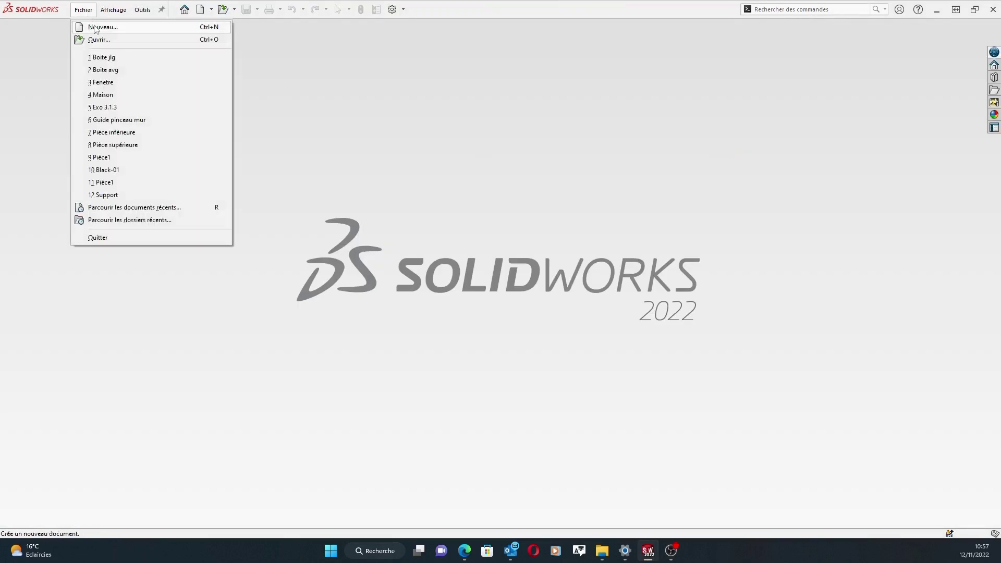
pyautogui.click(100, 27)
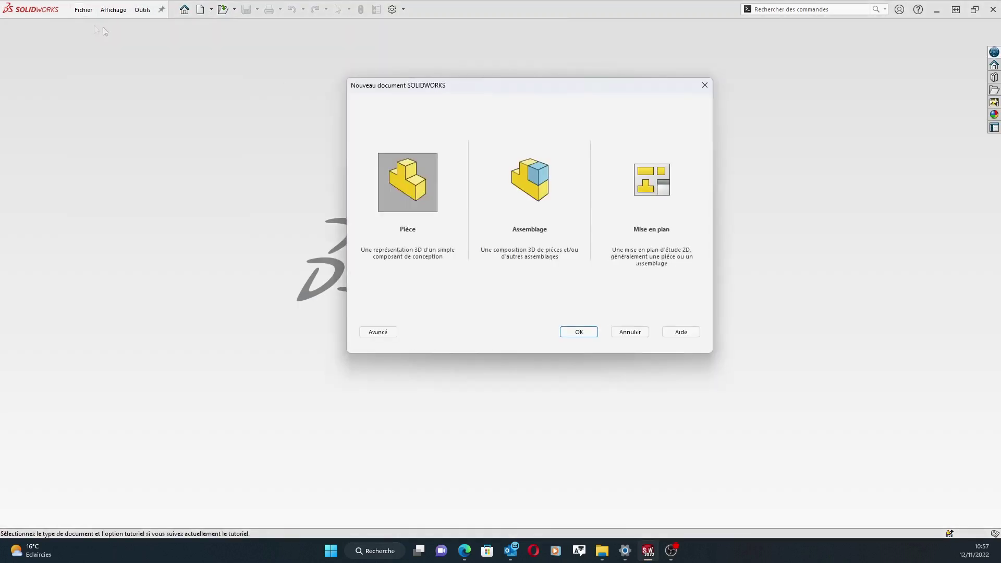
pyautogui.click(529, 183)
pyautogui.click(579, 332)
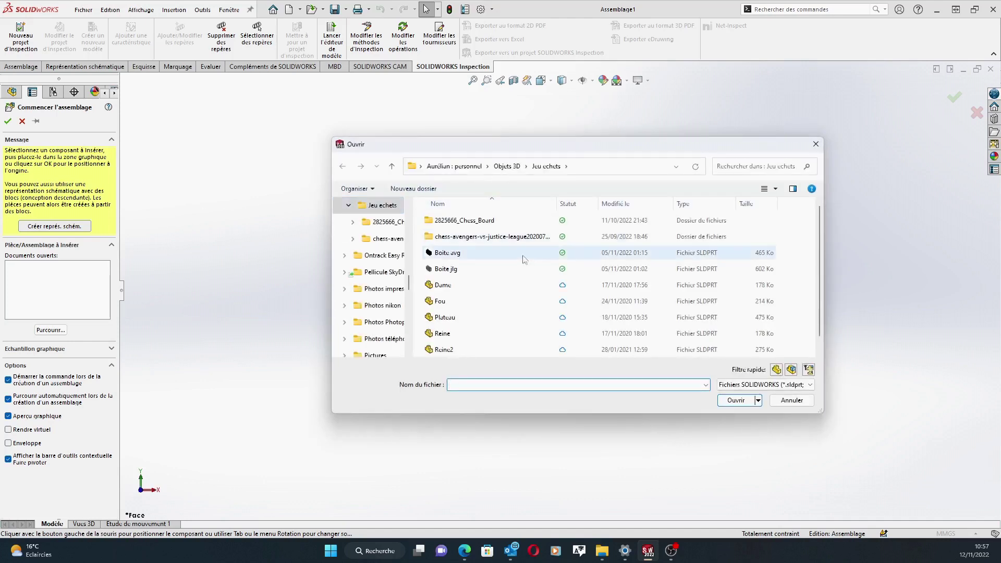
# Insert the Boite jlg part from the Jeu echets folder as the assembly's first component.
pyautogui.scroll(-1, 514, 280)
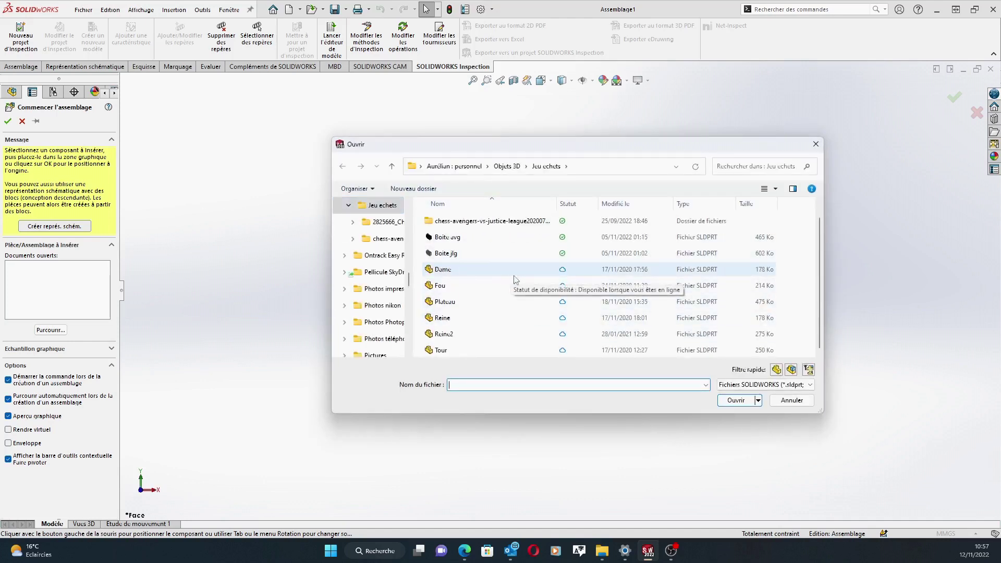
pyautogui.click(456, 254)
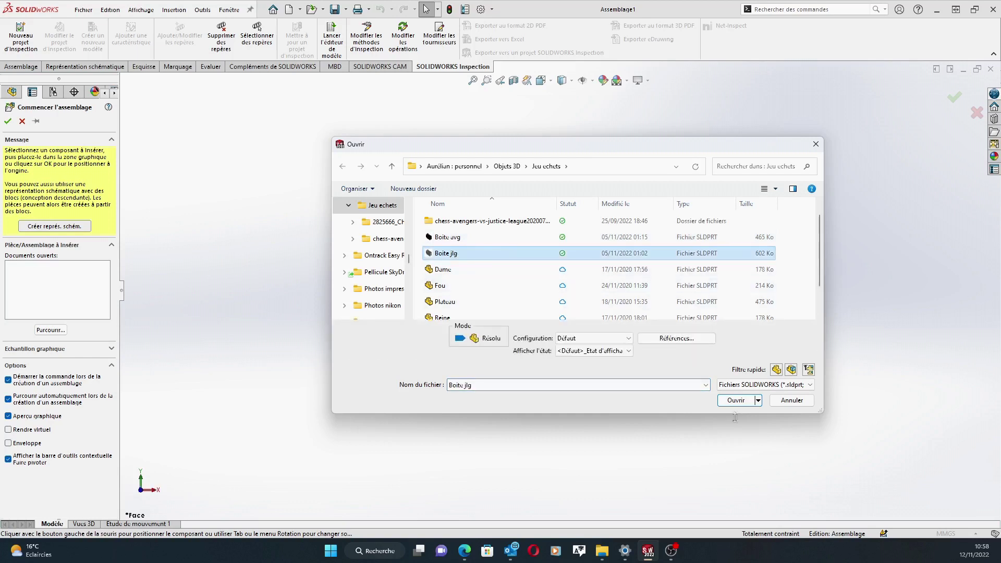
pyautogui.click(743, 403)
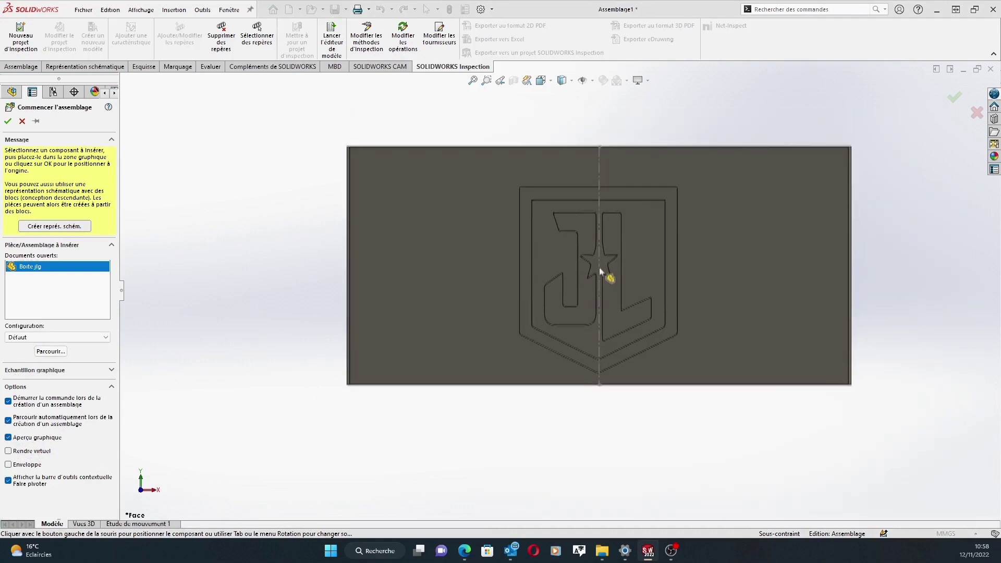
pyautogui.click(600, 267)
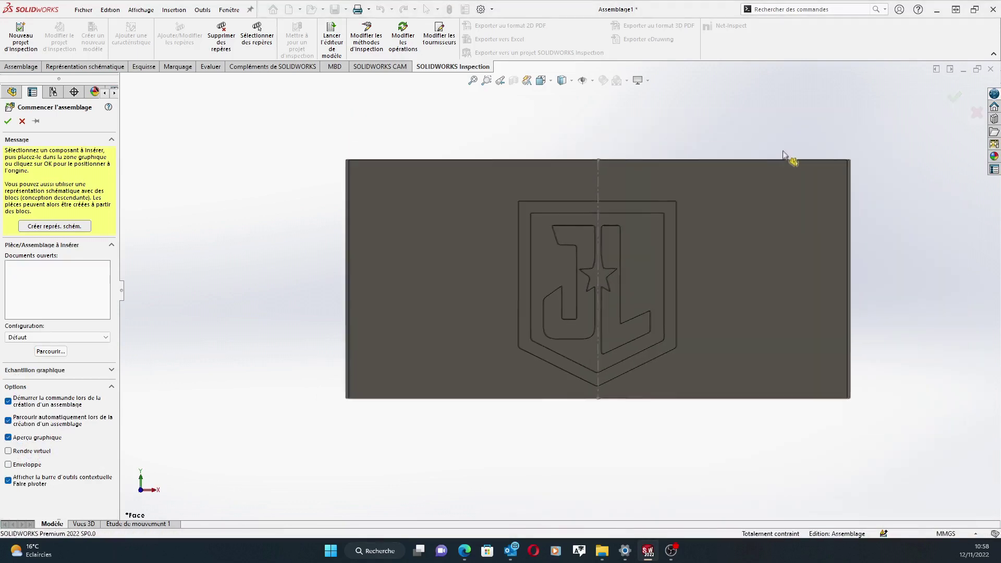
pyautogui.moveTo(768, 137); pyautogui.dragTo(757, 239, button='middle')
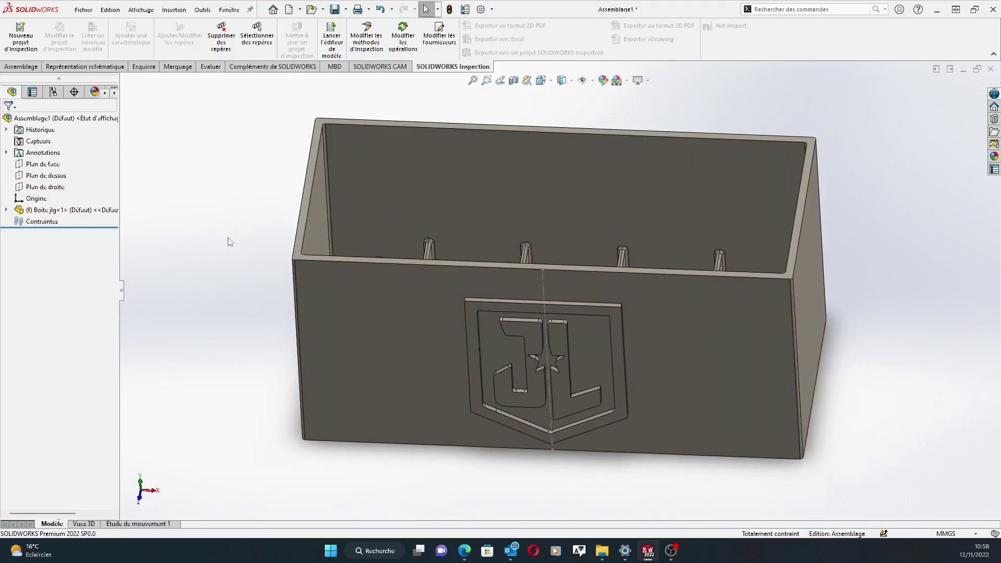
pyautogui.click(348, 303)
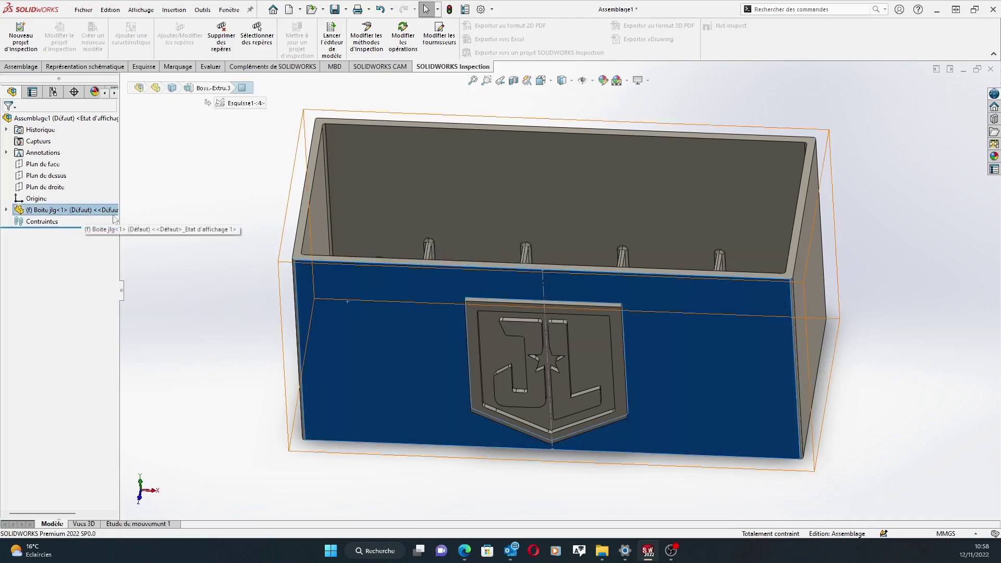
pyautogui.rightClick(359, 321)
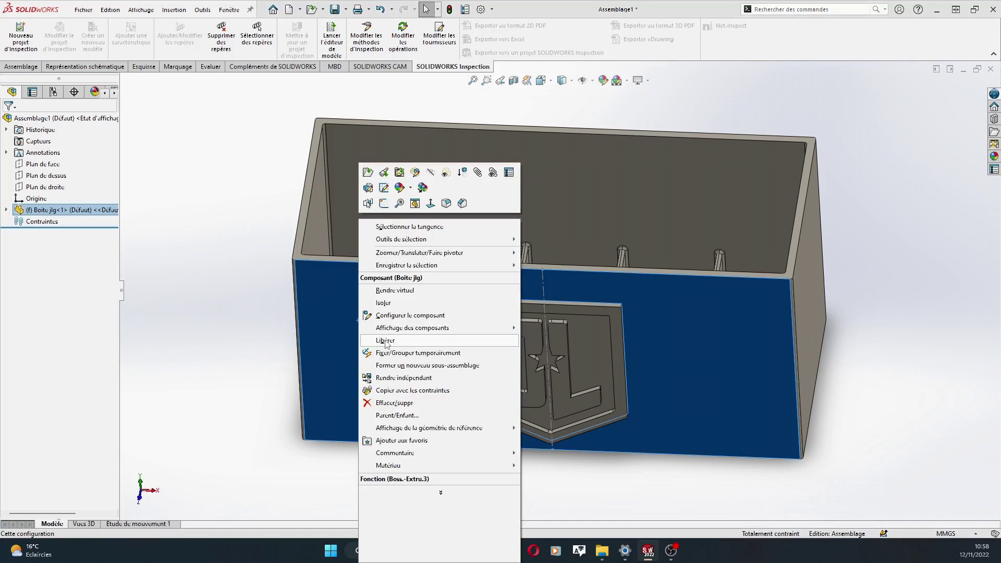
pyautogui.click(254, 261)
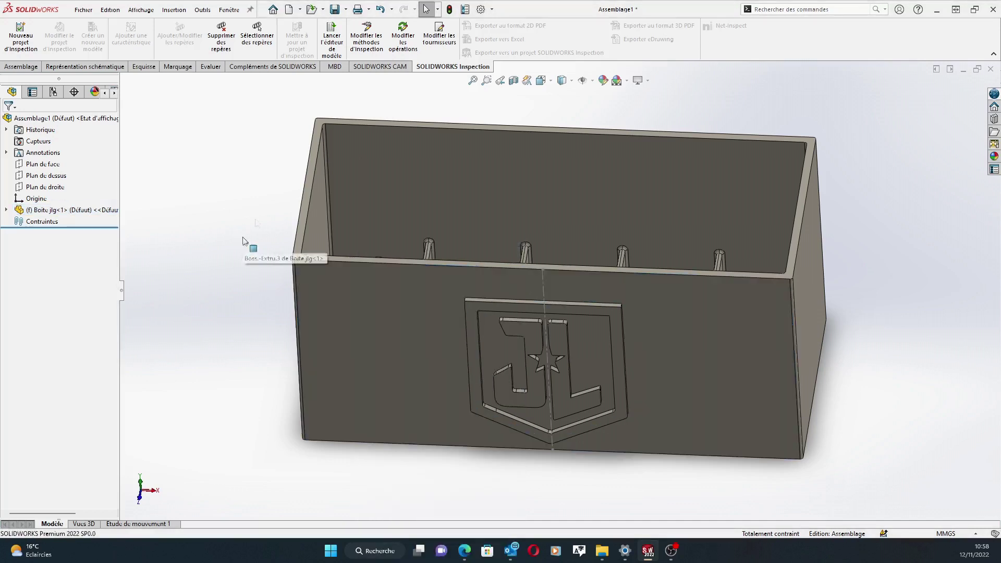
# Insert a new empty part into the assembly, expand its feature tree and open it for editing in context.
pyautogui.click(6, 209)
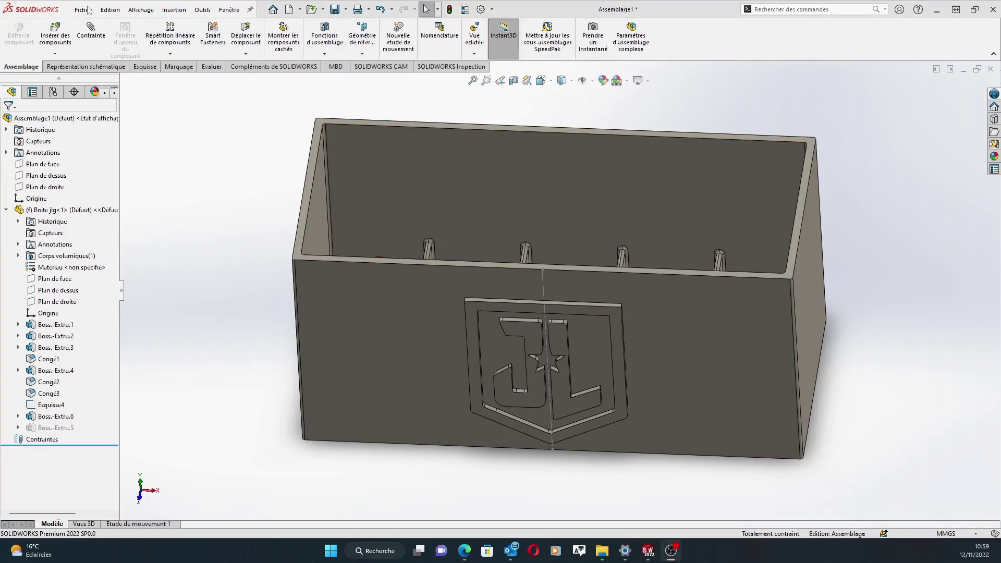
pyautogui.click(54, 54)
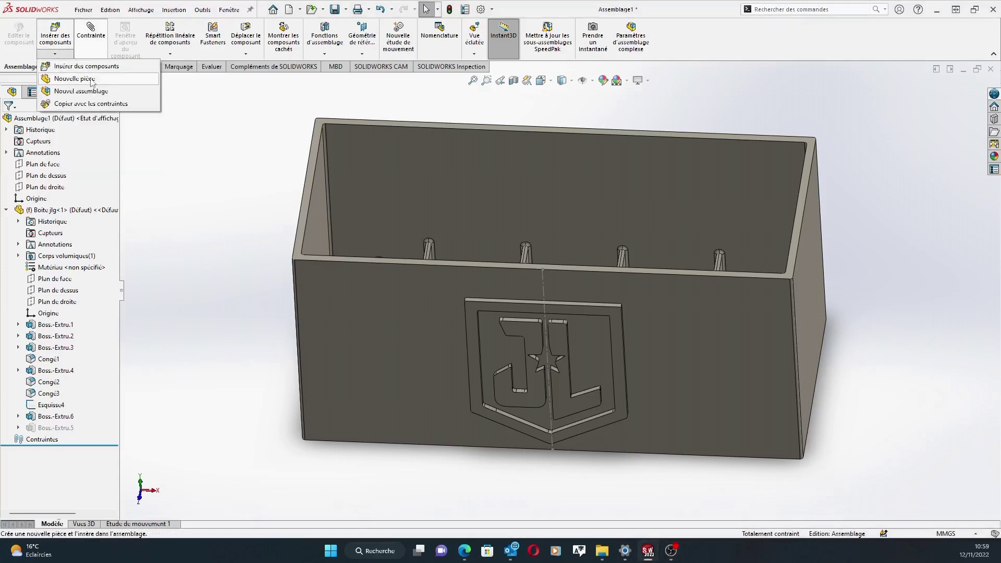
pyautogui.click(92, 79)
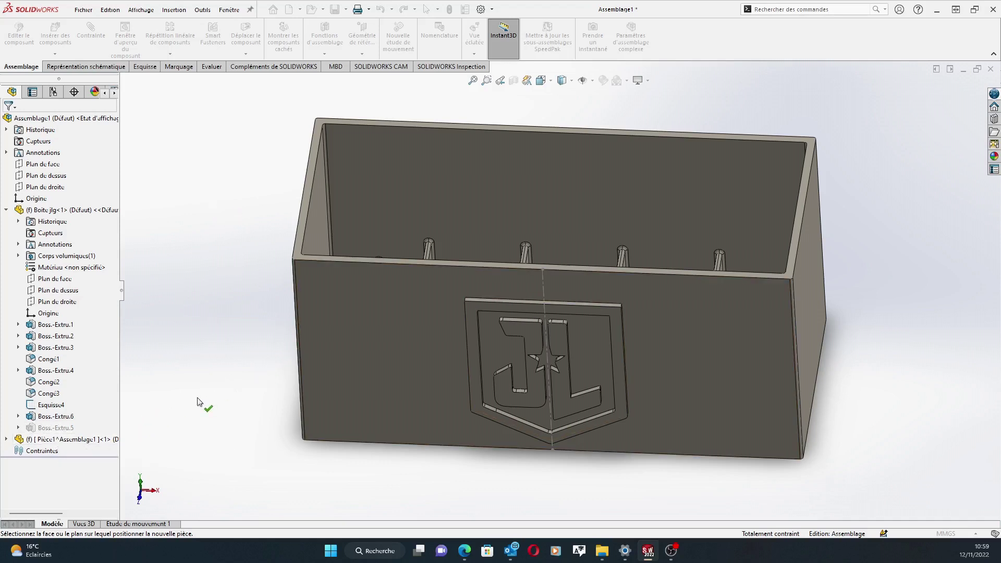
pyautogui.click(81, 441)
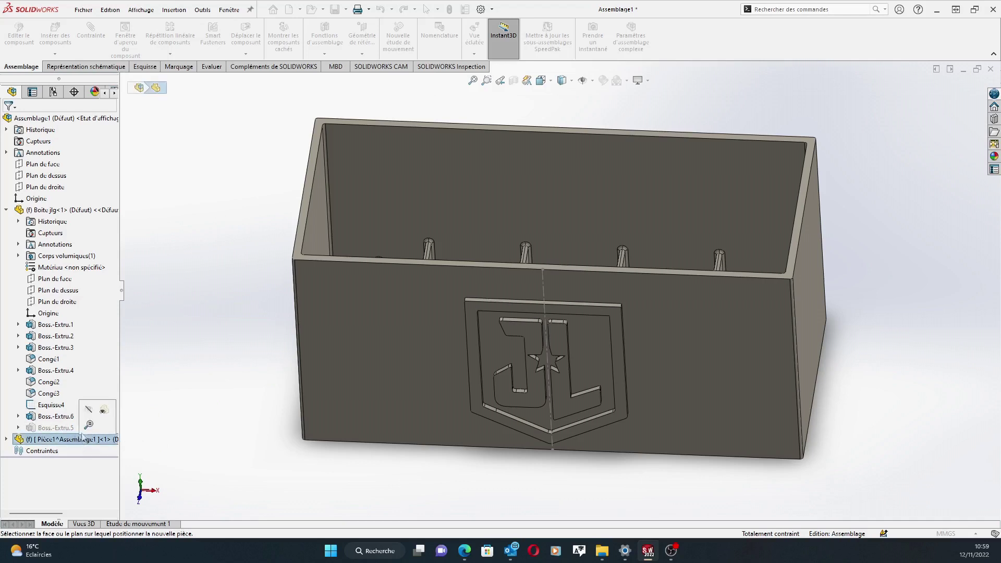
pyautogui.click(227, 189)
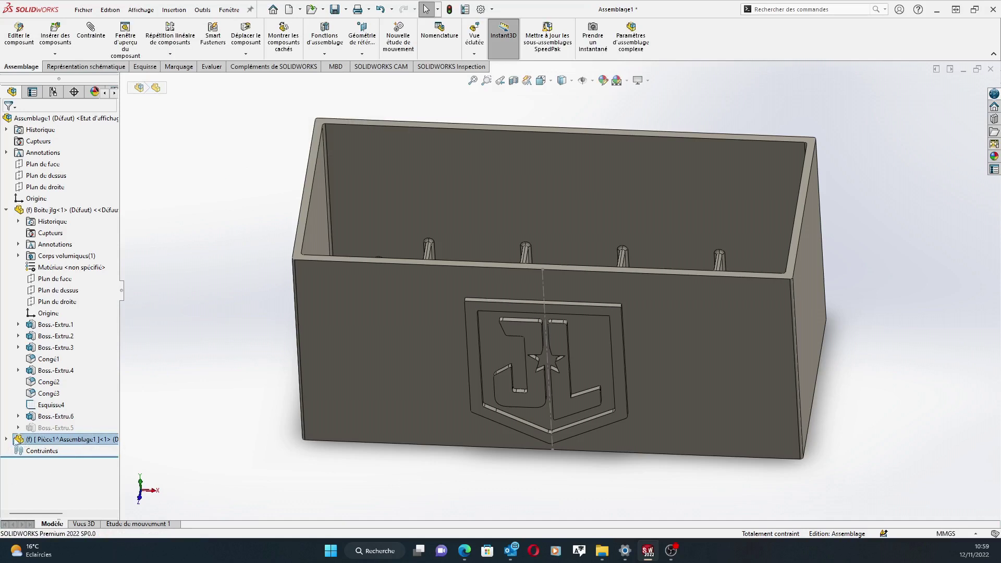
pyautogui.click(7, 439)
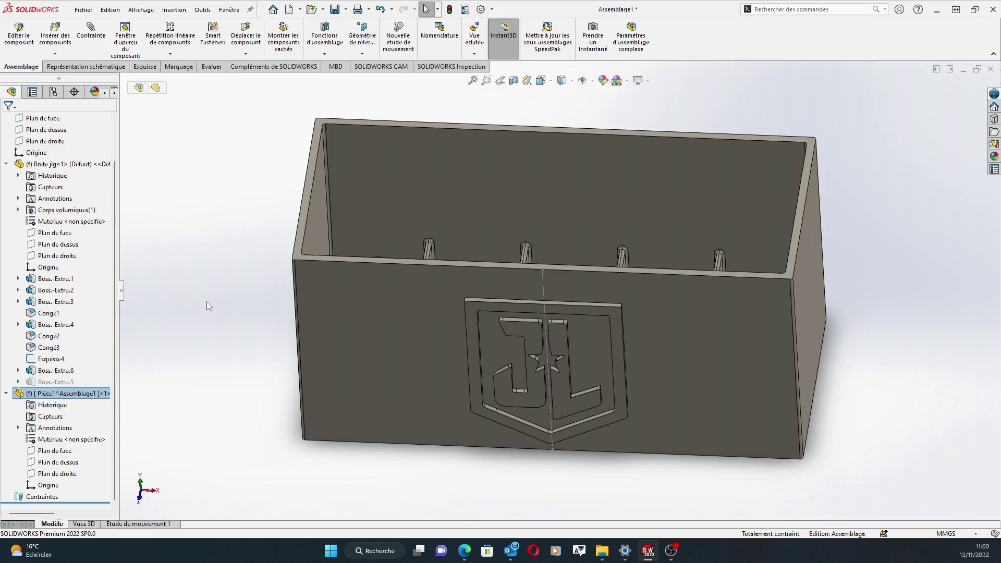
pyautogui.rightClick(45, 394)
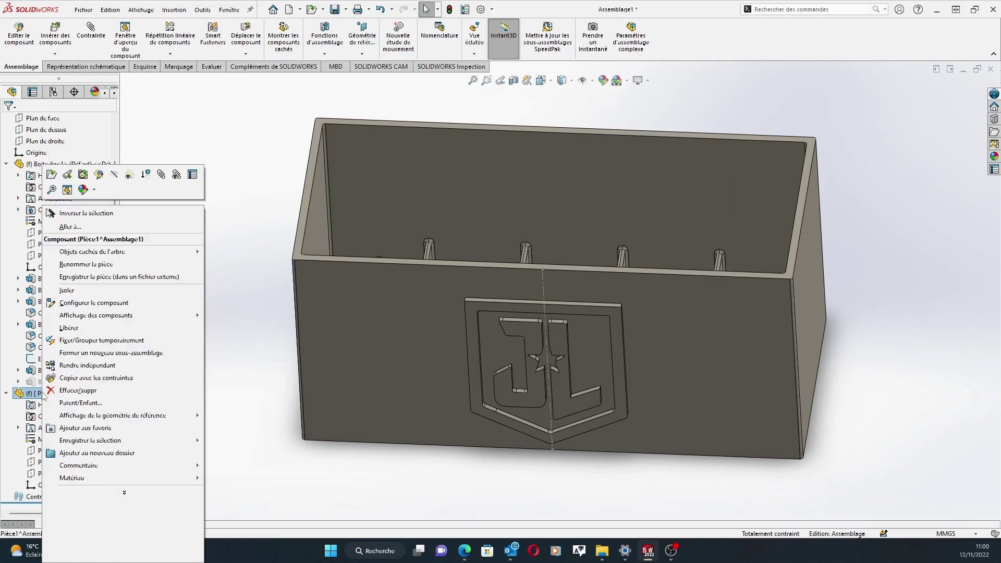
pyautogui.click(99, 176)
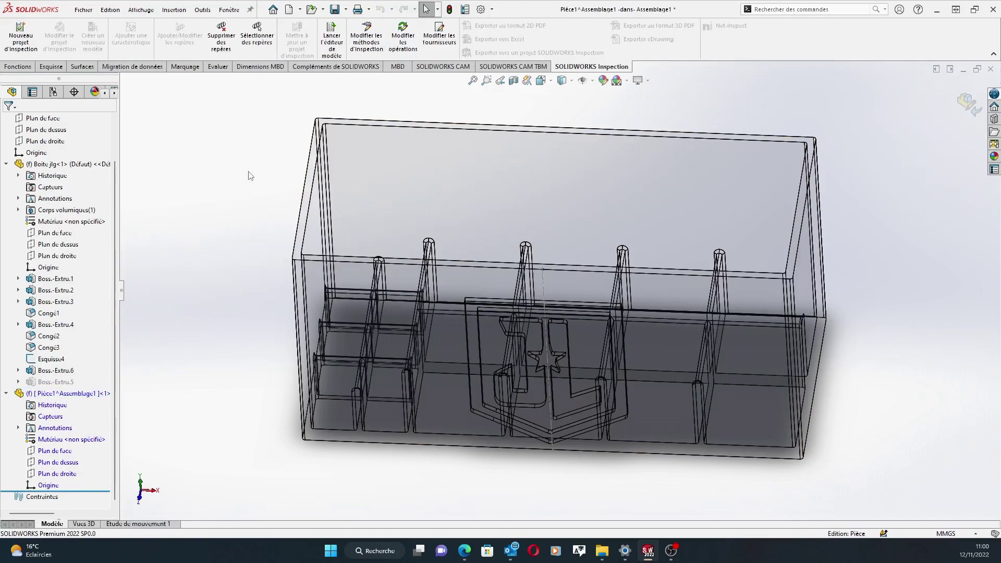
# Start a sketch on the box's top rim face and convert its outer edges into sketch entities.
pyautogui.moveTo(271, 154); pyautogui.dragTo(173, 324, button='middle')
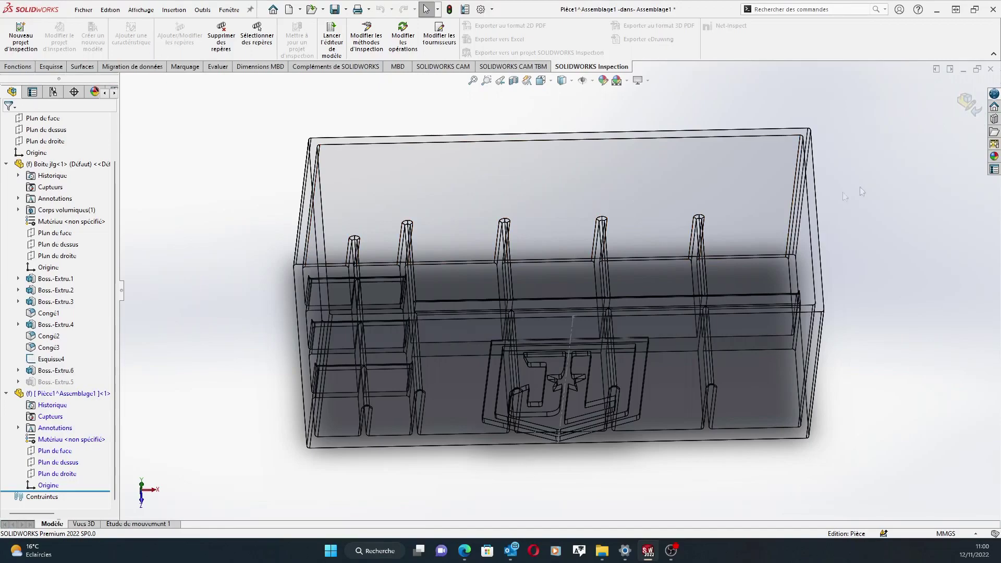
pyautogui.moveTo(825, 175); pyautogui.dragTo(840, 199, button='middle')
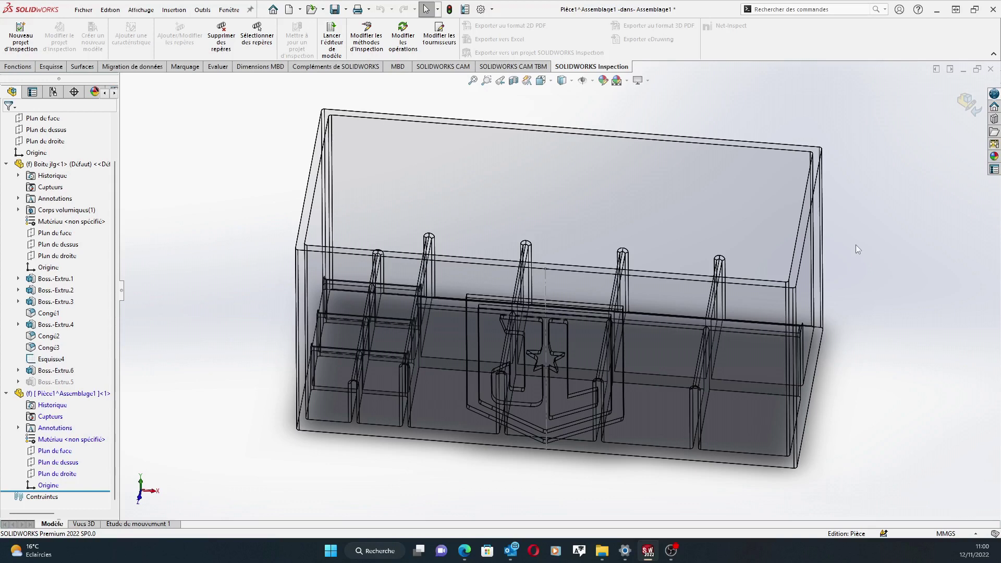
pyautogui.click(313, 188)
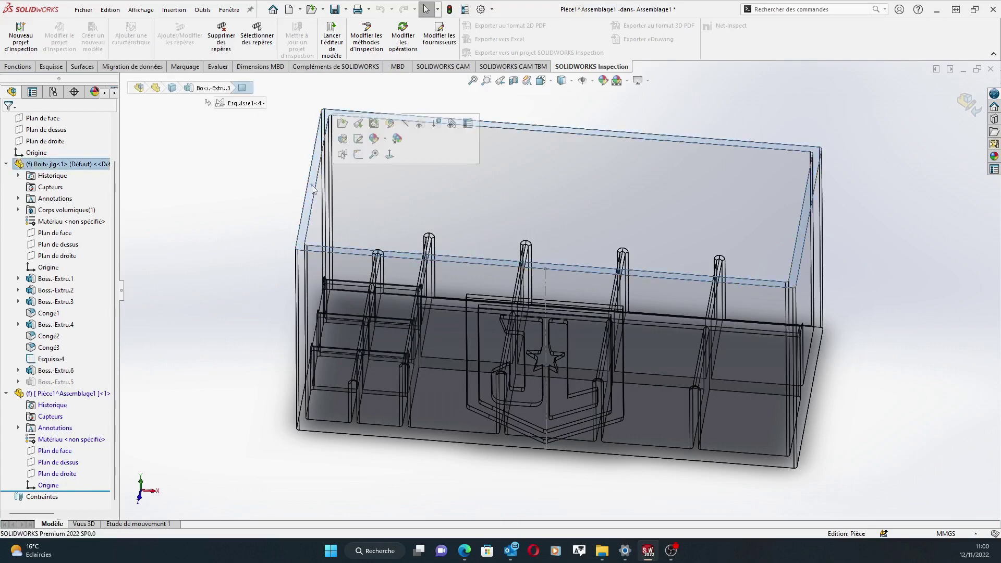
pyautogui.click(358, 154)
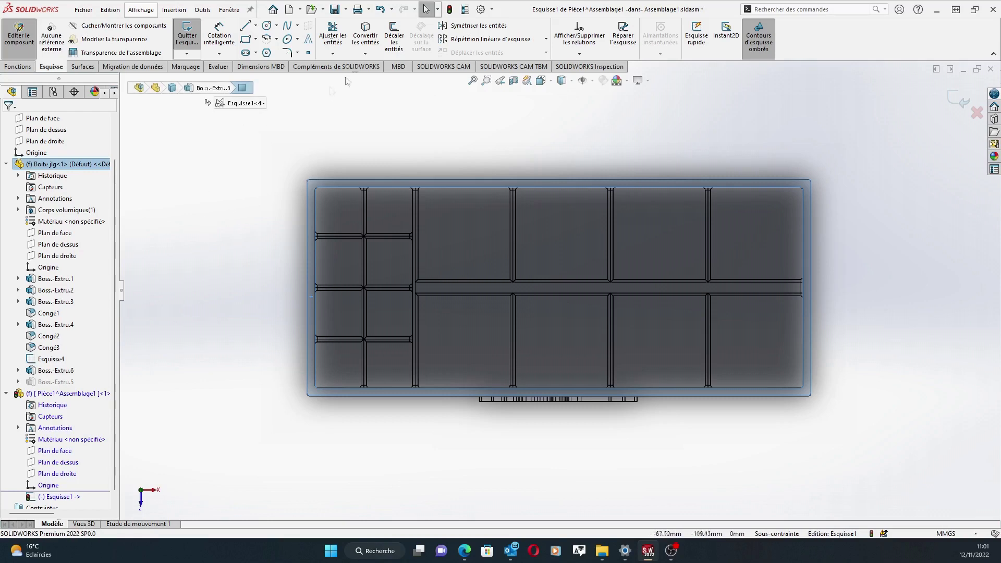
pyautogui.click(375, 39)
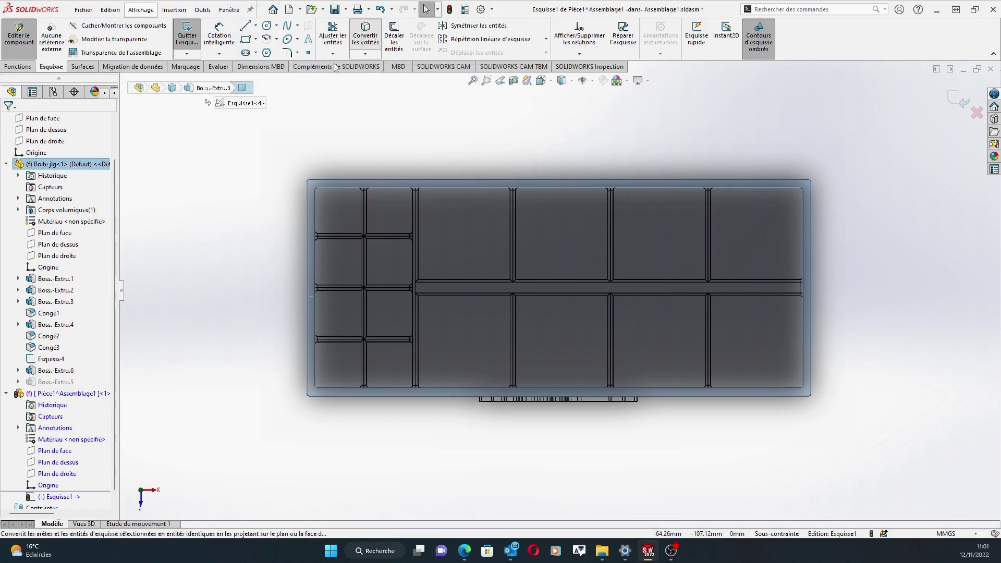
# Inspect the properties of the converted outline's back line, both back corner arcs and left line, one at a time.
pyautogui.click(452, 180)
pyautogui.scroll(-3, 313, 186)
pyautogui.scroll(-5, 390, 177)
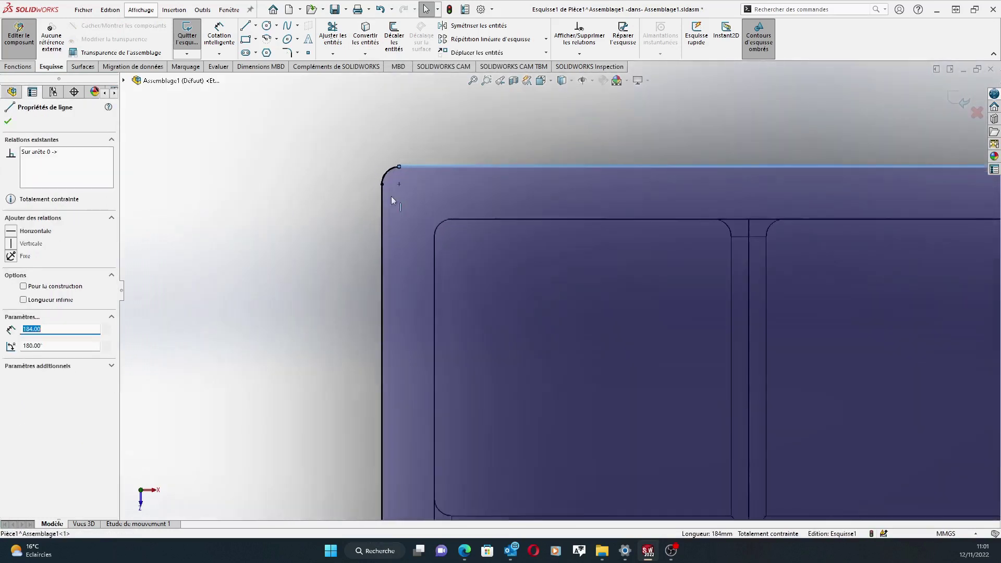
pyautogui.click(393, 174)
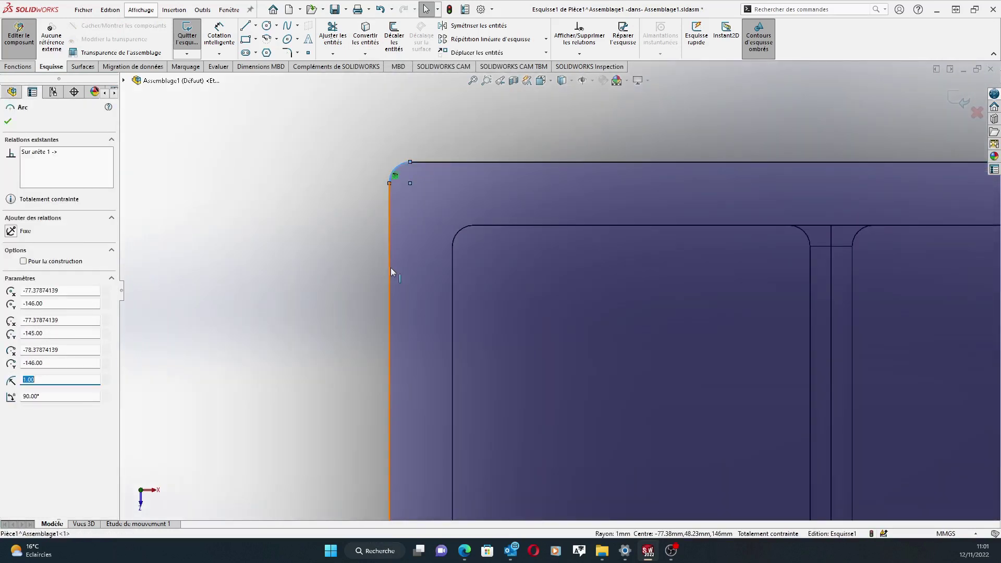
pyautogui.click(390, 245)
pyautogui.scroll(10, 628, 207)
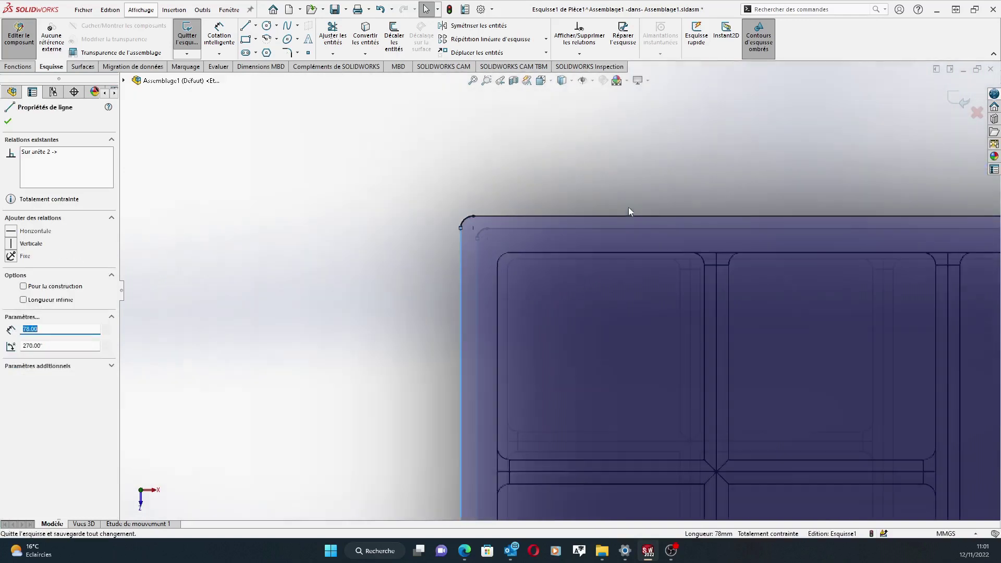
pyautogui.scroll(-8, 833, 283)
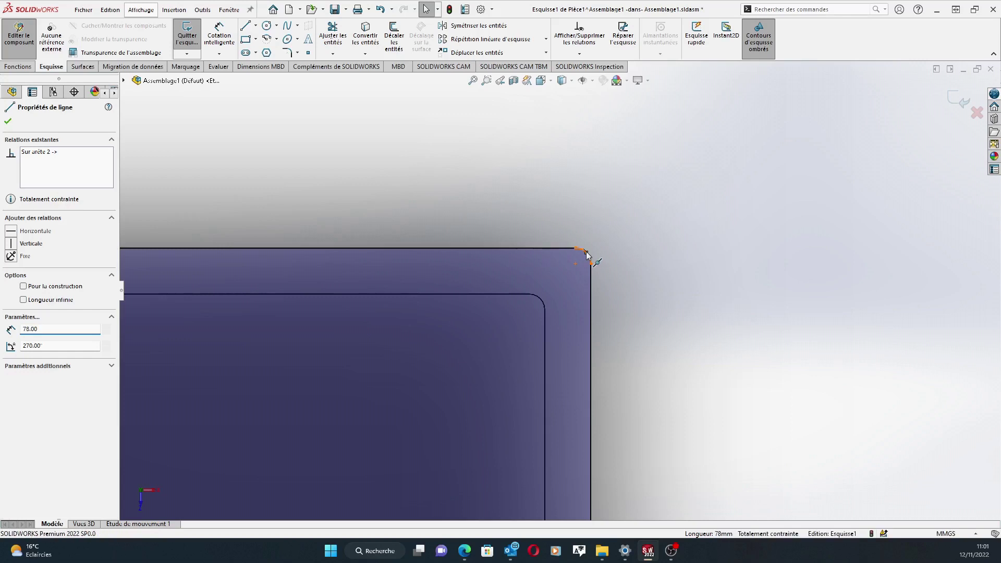
pyautogui.click(586, 254)
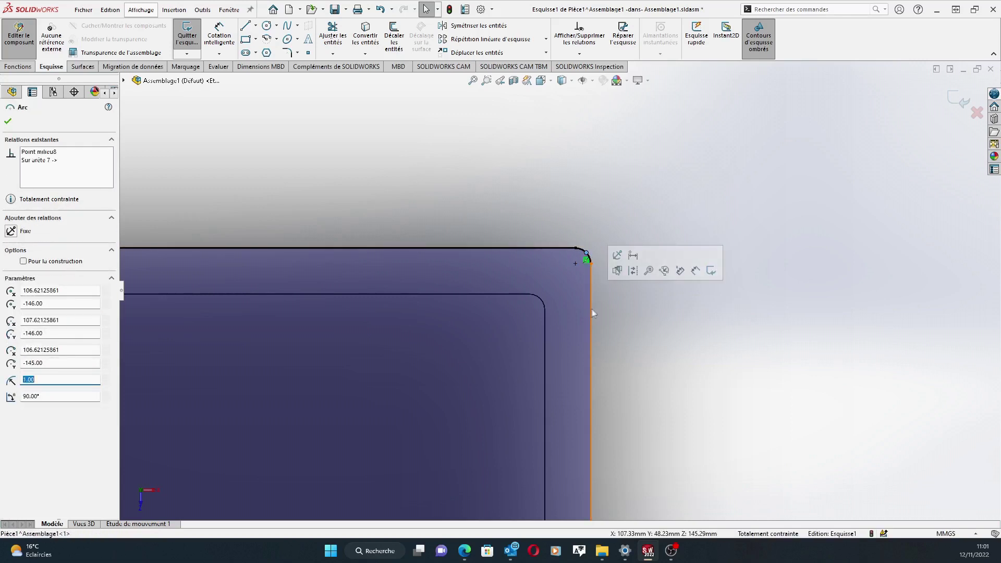
# Select together the outline's right line, front-right arc, front line, front-left arc and left line.
pyautogui.click(591, 309)
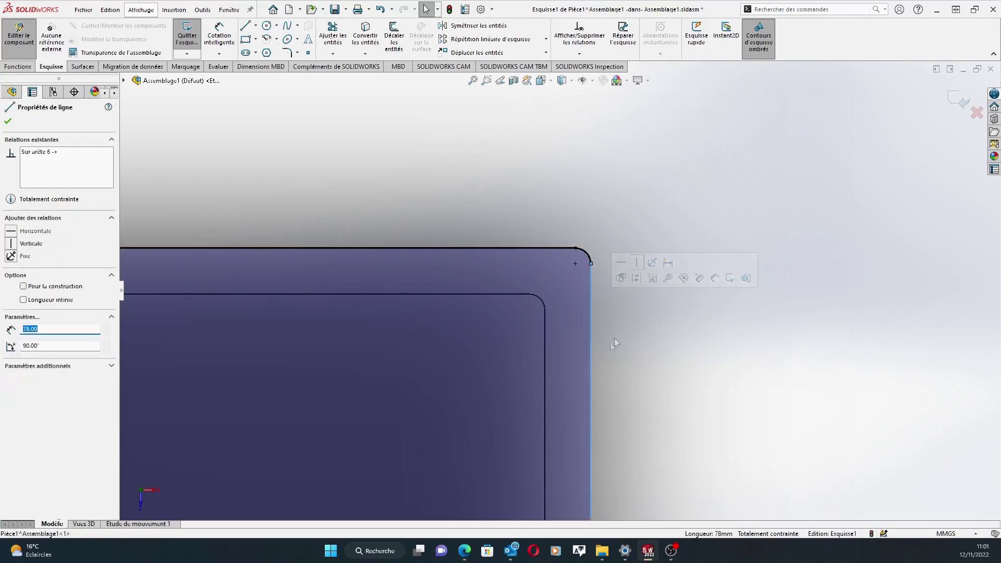
pyautogui.scroll(5, 615, 338)
pyautogui.scroll(-4, 576, 365)
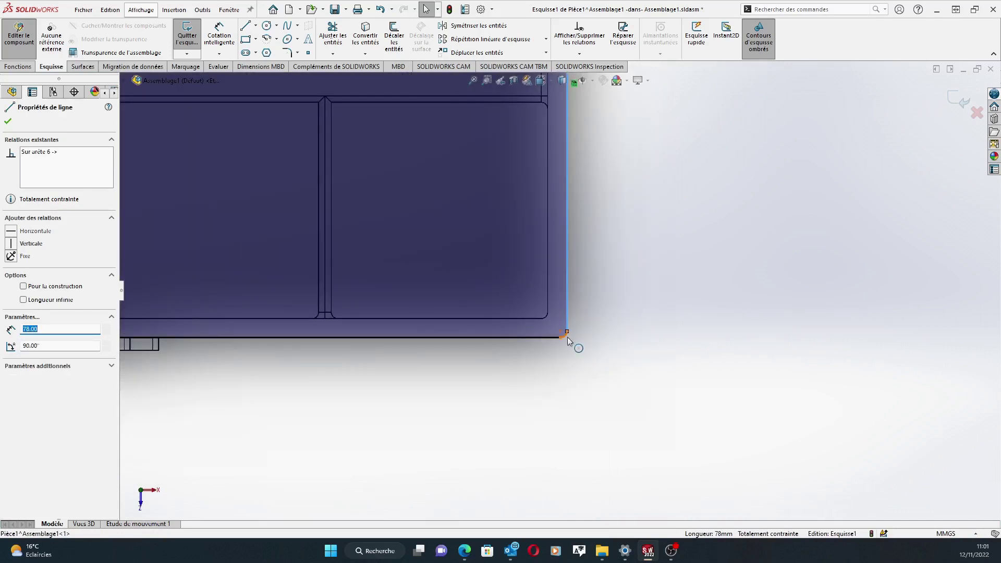
pyautogui.scroll(-3, 566, 341)
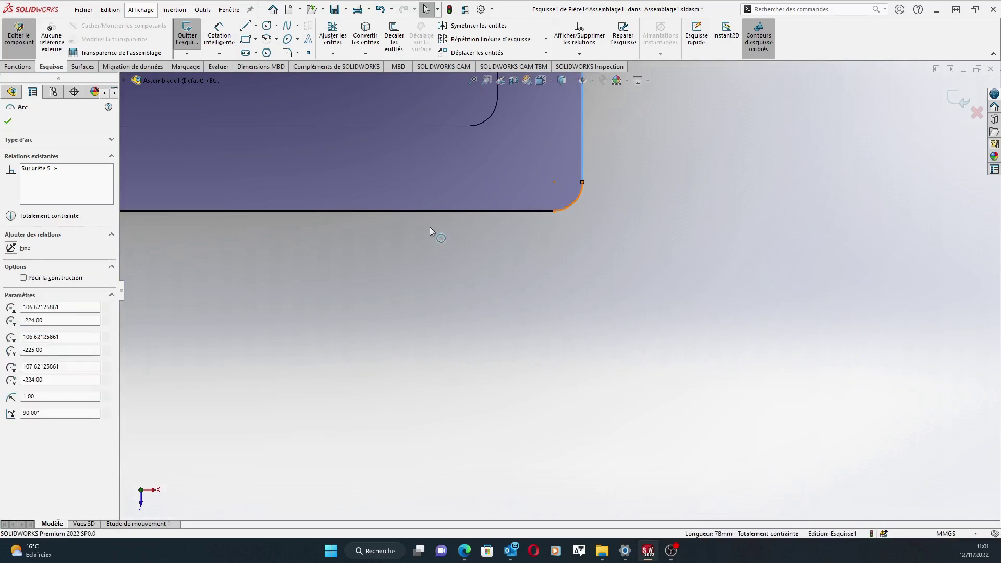
pyautogui.keyDown('ctrl'); pyautogui.click(284, 287); pyautogui.keyUp('ctrl')
pyautogui.scroll(6, 244, 303)
pyautogui.scroll(1, 218, 325)
pyautogui.scroll(-13, 160, 291)
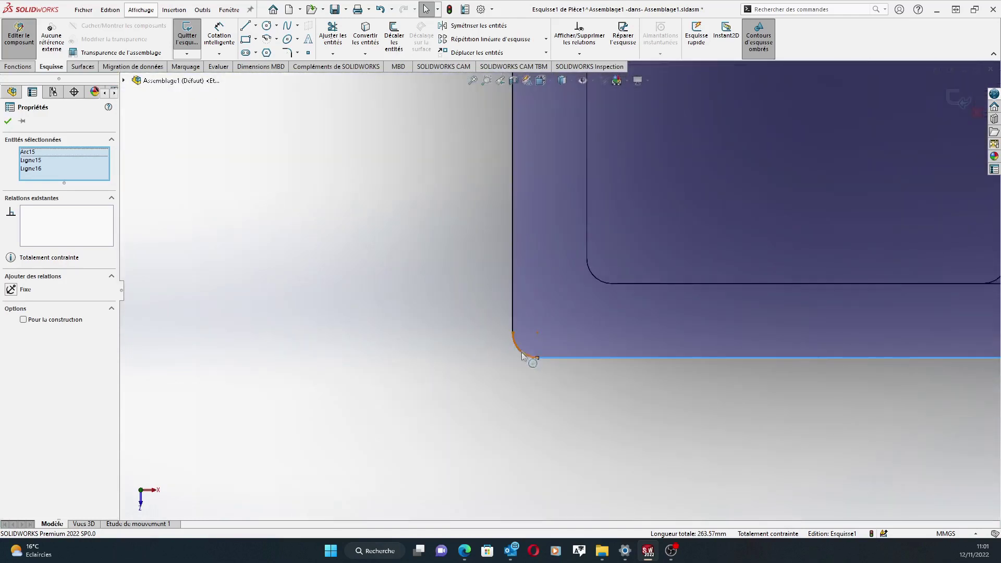
pyautogui.keyDown('ctrl'); pyautogui.click(527, 356); pyautogui.keyUp('ctrl')
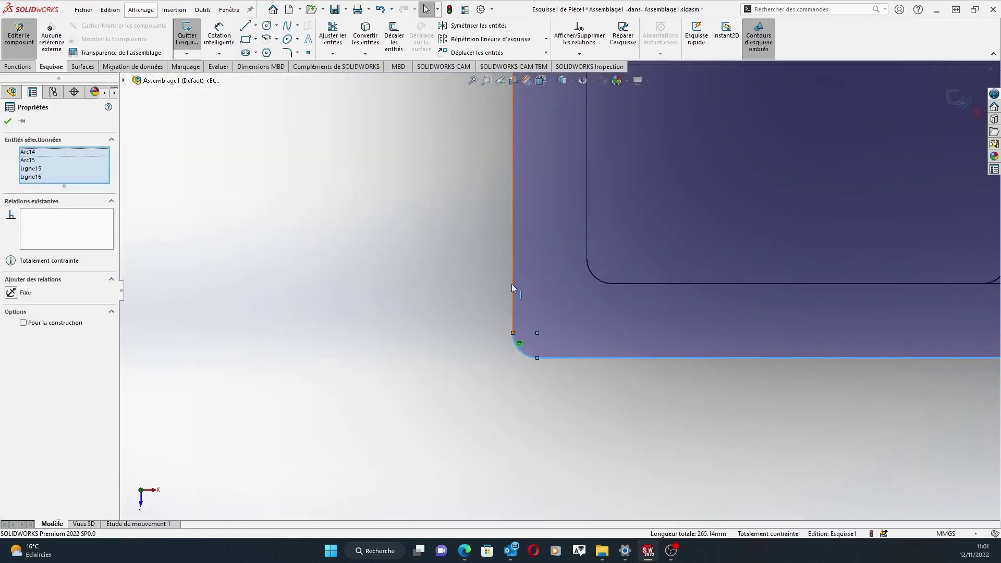
pyautogui.keyDown('ctrl'); pyautogui.click(512, 284); pyautogui.keyUp('ctrl')
pyautogui.scroll(4, 712, 134)
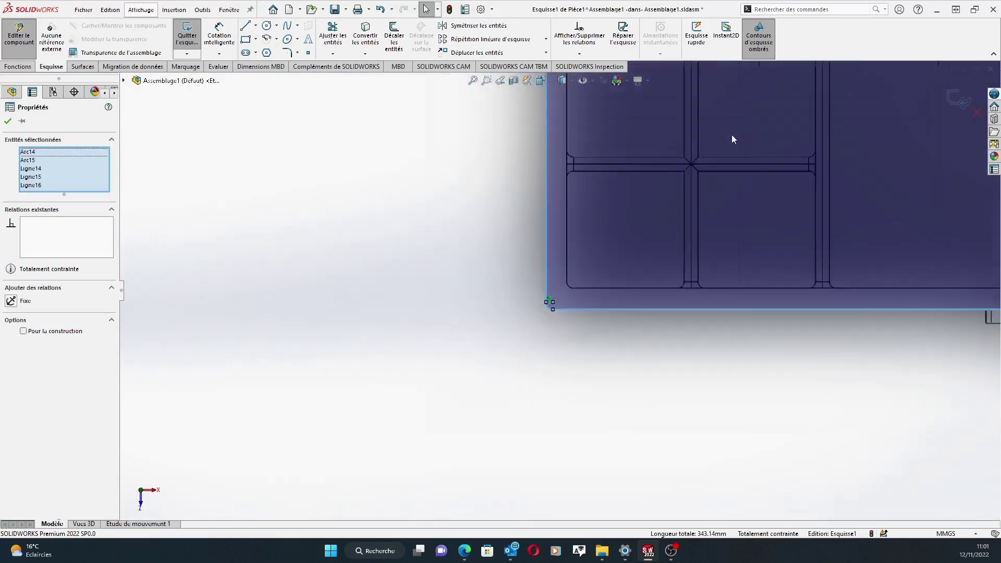
# Add the back-left arc, back line and back-right arc to the outline selection, and close the selection's properties.
pyautogui.scroll(3, 721, 128)
pyautogui.scroll(-10, 396, 245)
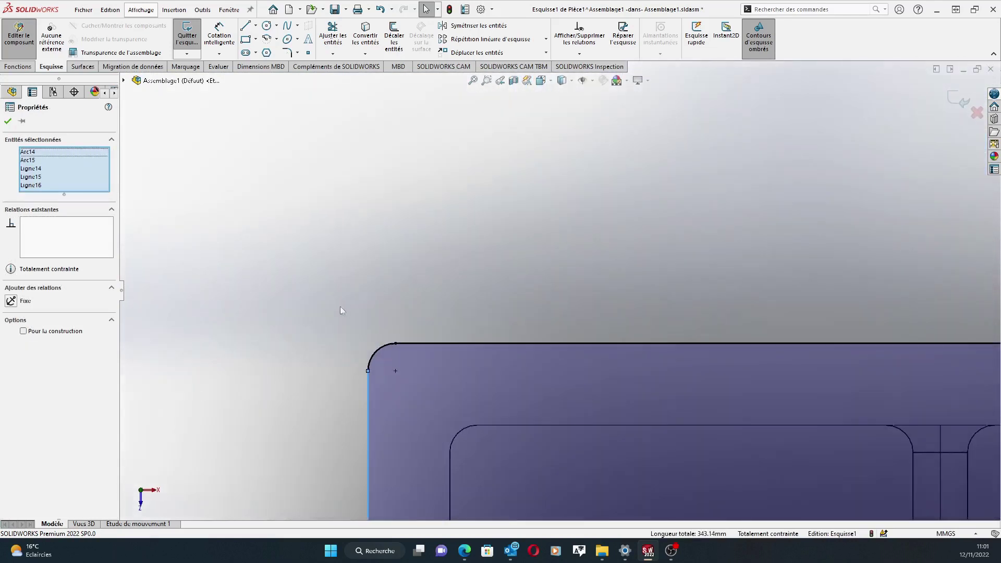
pyautogui.keyDown('ctrl'); pyautogui.click(385, 346); pyautogui.keyUp('ctrl')
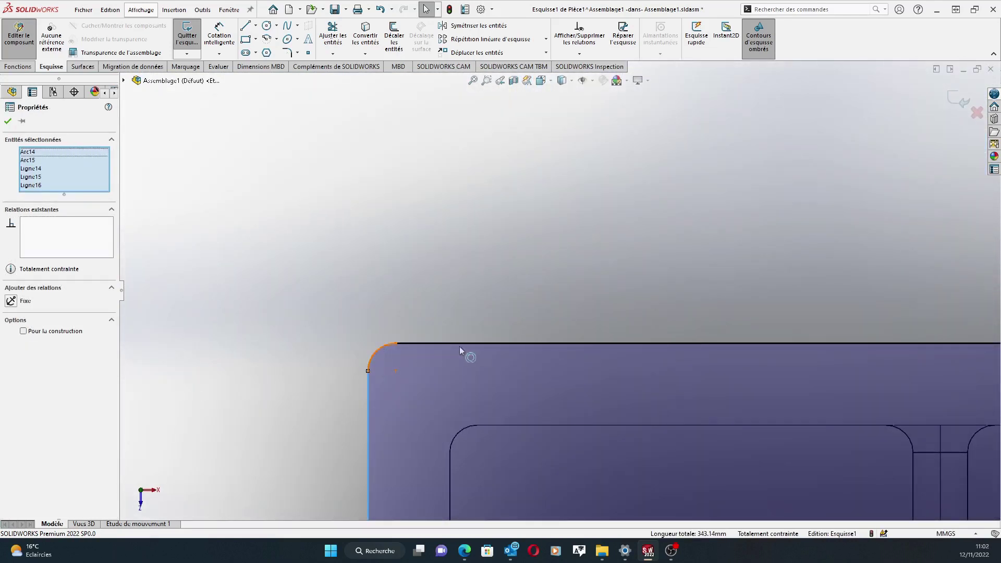
pyautogui.keyDown('ctrl'); pyautogui.click(505, 344); pyautogui.keyUp('ctrl')
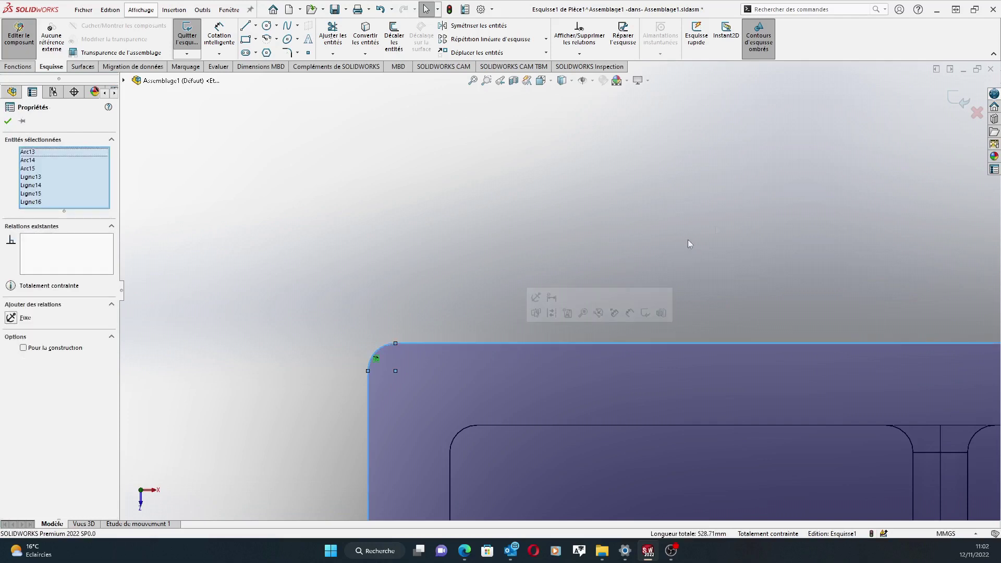
pyautogui.scroll(3, 768, 205)
pyautogui.scroll(3, 898, 284)
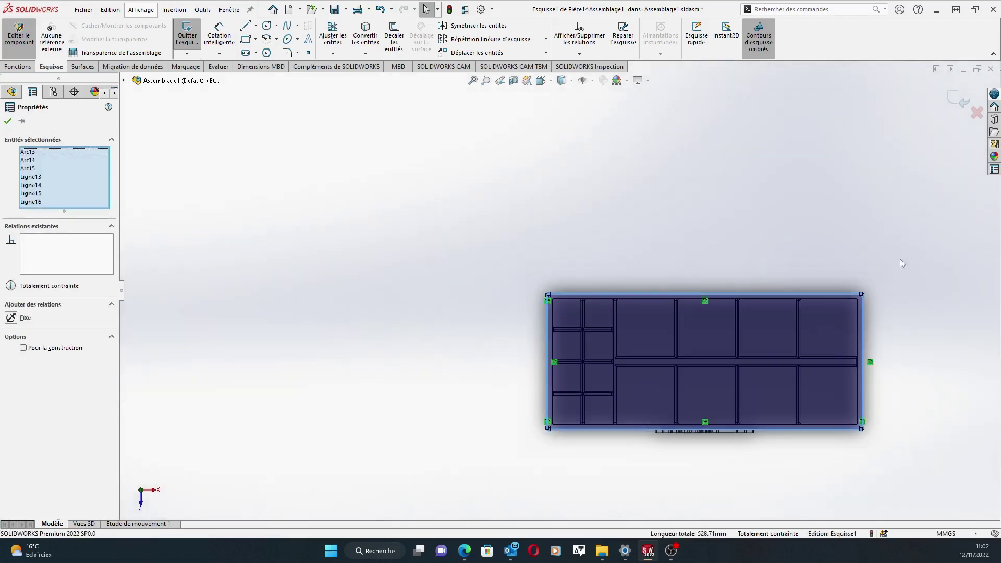
pyautogui.scroll(-6, 860, 292)
pyautogui.scroll(-4, 694, 310)
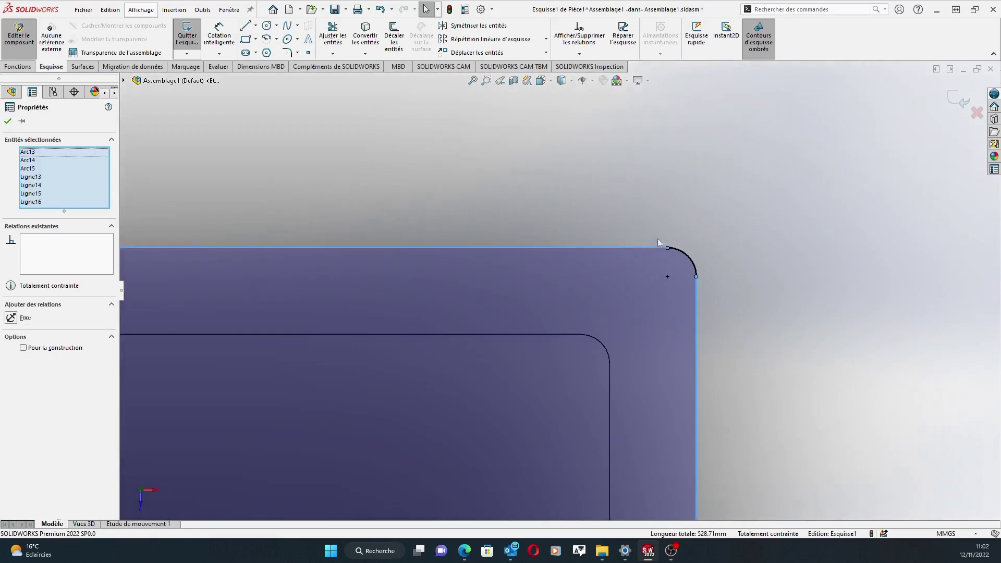
pyautogui.keyDown('ctrl'); pyautogui.click(679, 254); pyautogui.keyUp('ctrl')
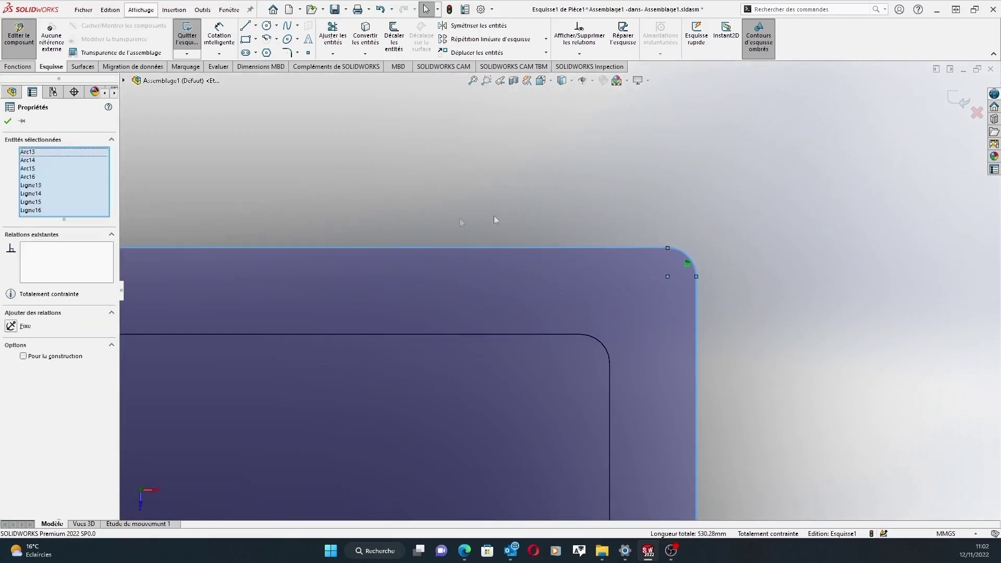
pyautogui.scroll(2, 383, 304)
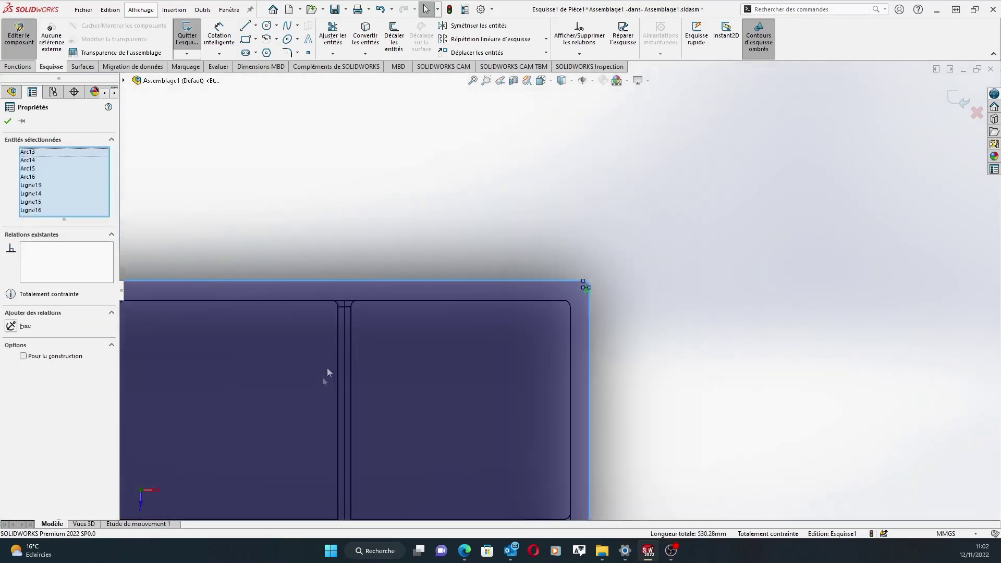
pyautogui.click(7, 121)
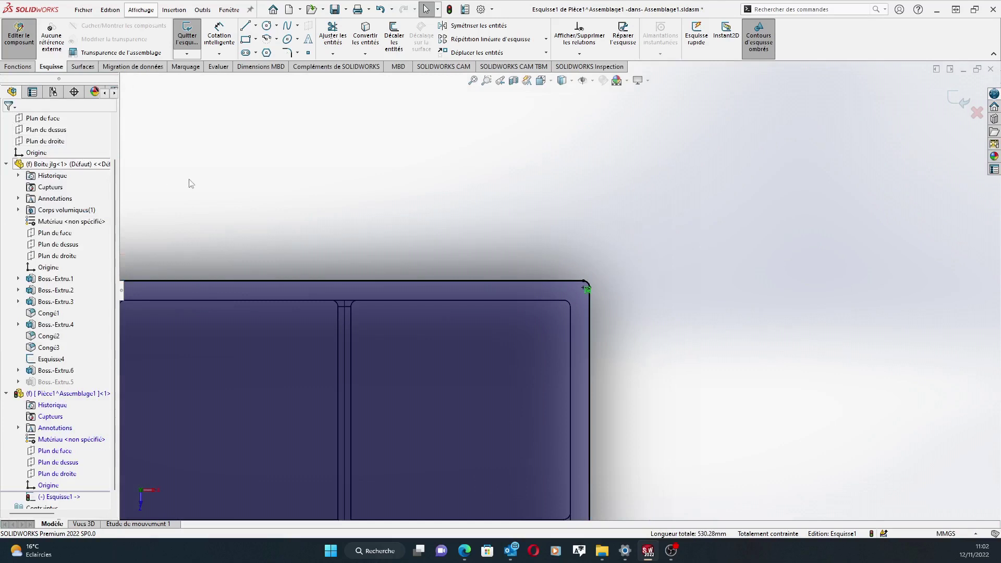
# Examine the relations of the converted outline's back line and look closely at its back-left corner.
pyautogui.scroll(8, 553, 291)
pyautogui.scroll(-3, 343, 391)
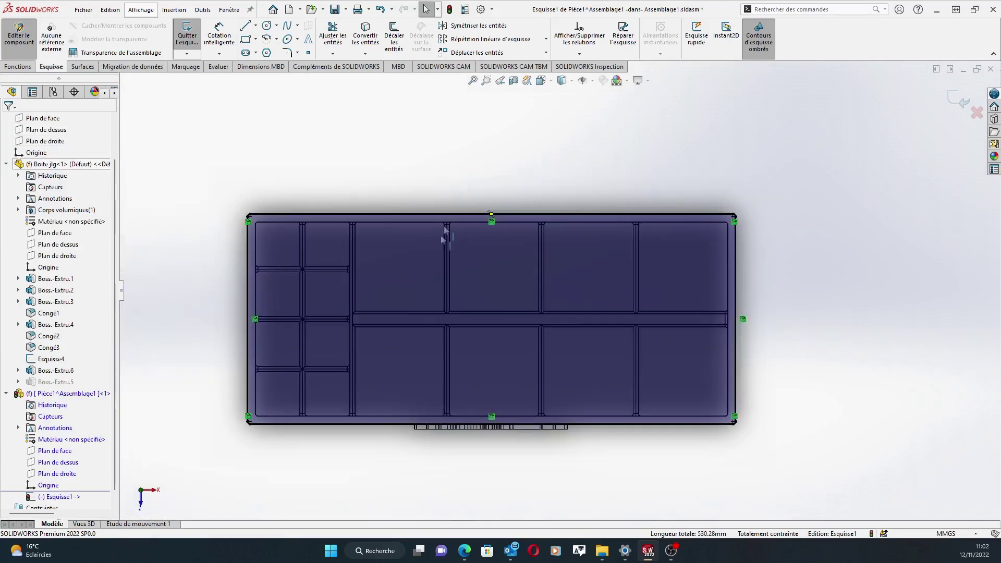
pyautogui.scroll(-2, 443, 219)
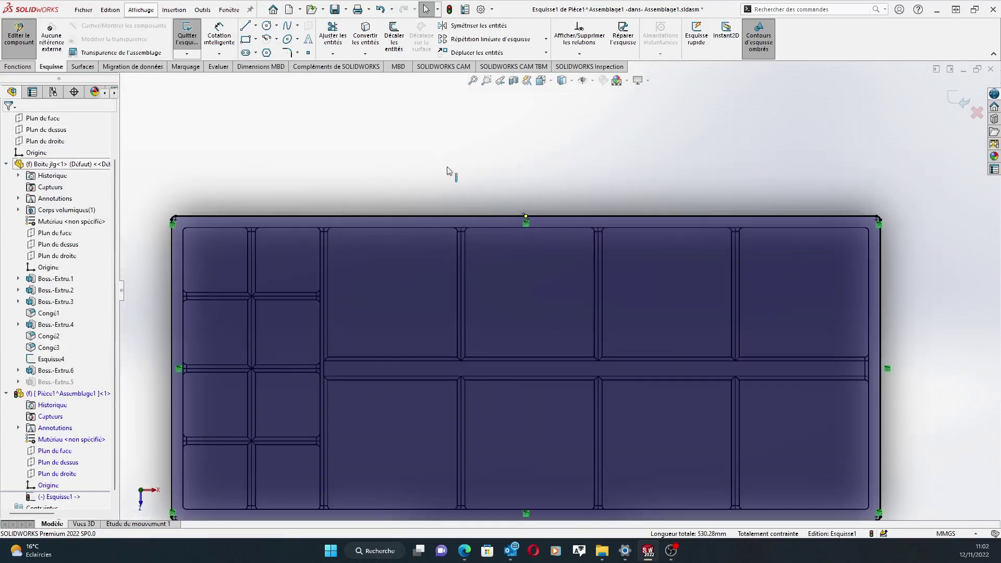
pyautogui.click(471, 218)
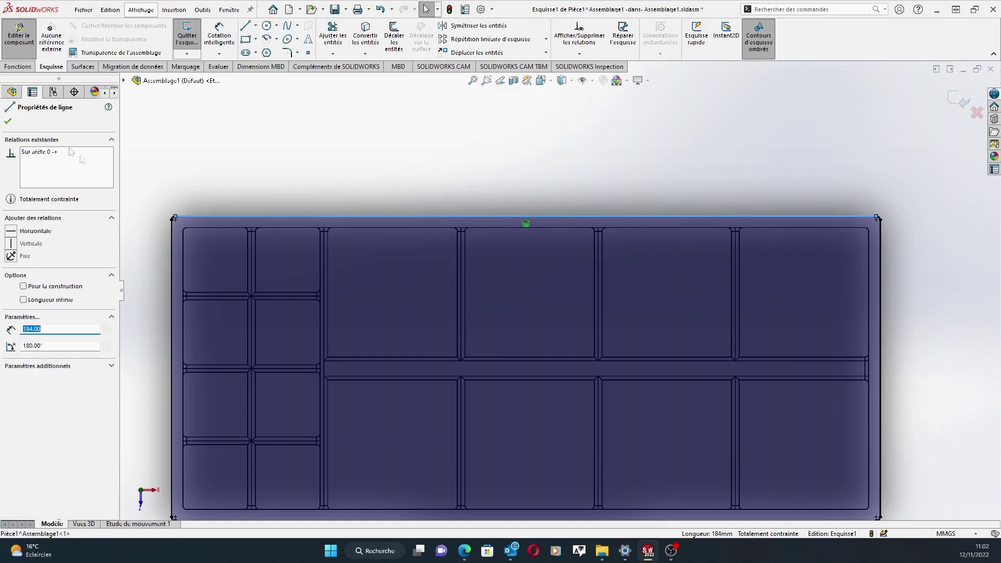
pyautogui.click(8, 121)
pyautogui.click(431, 182)
pyautogui.scroll(2, 339, 360)
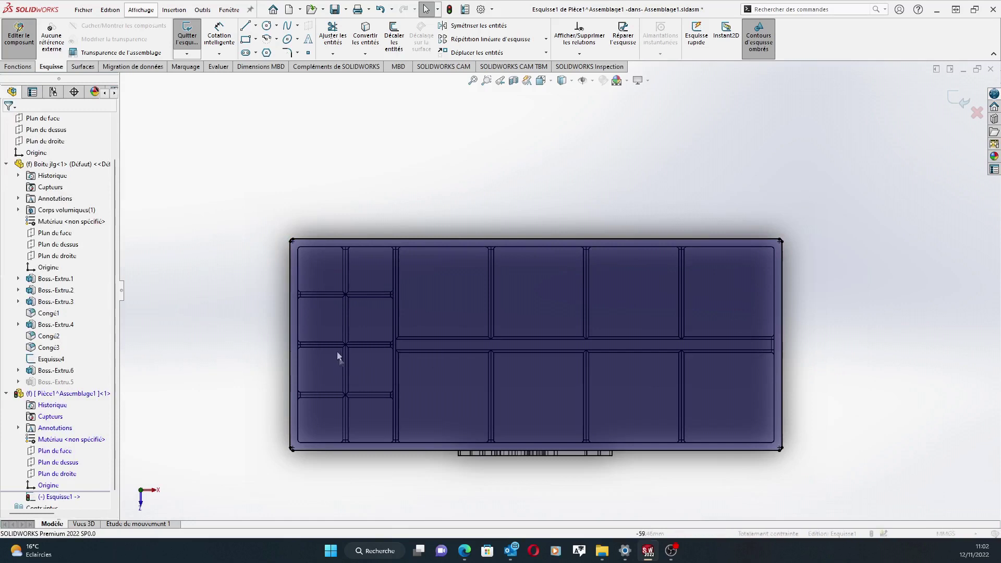
pyautogui.scroll(-5, 302, 223)
pyautogui.scroll(-3, 301, 225)
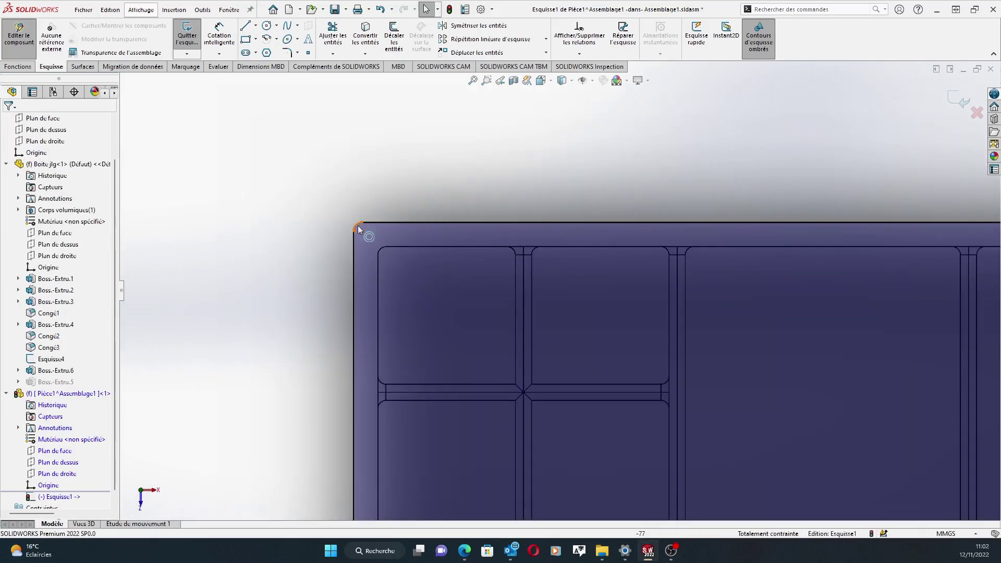
pyautogui.scroll(5, 324, 271)
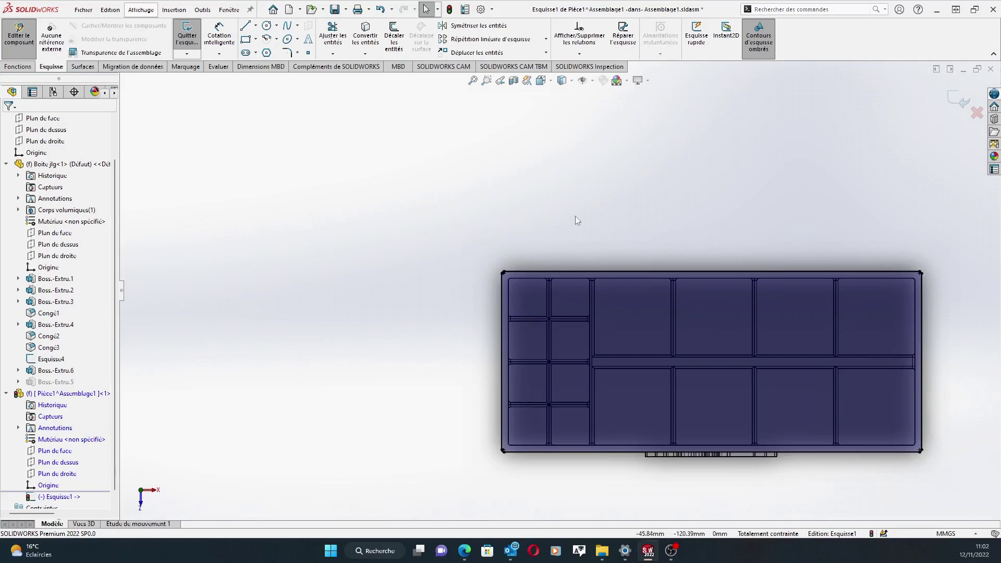
pyautogui.scroll(1, 820, 399)
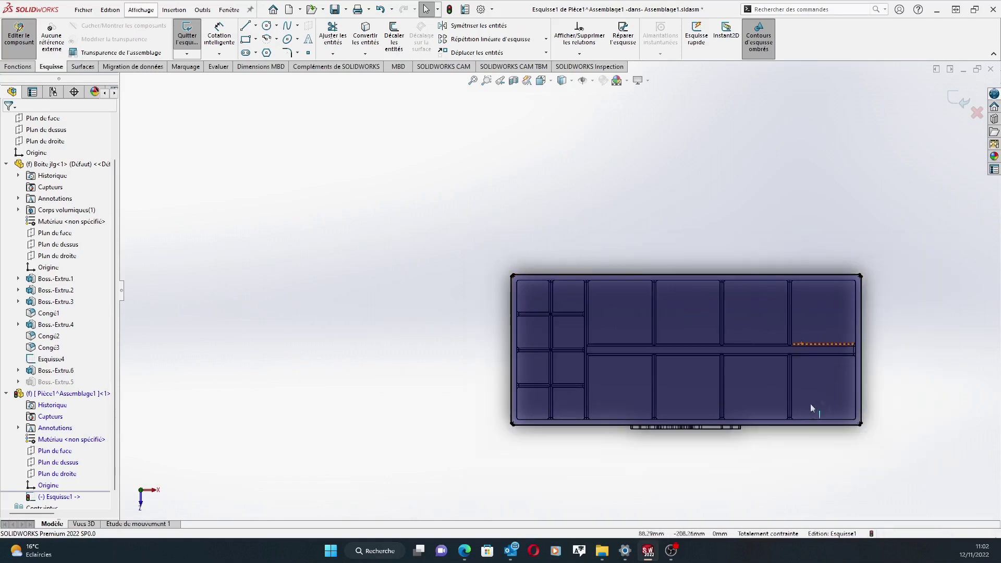
pyautogui.scroll(-1, 855, 437)
pyautogui.scroll(-2, 741, 414)
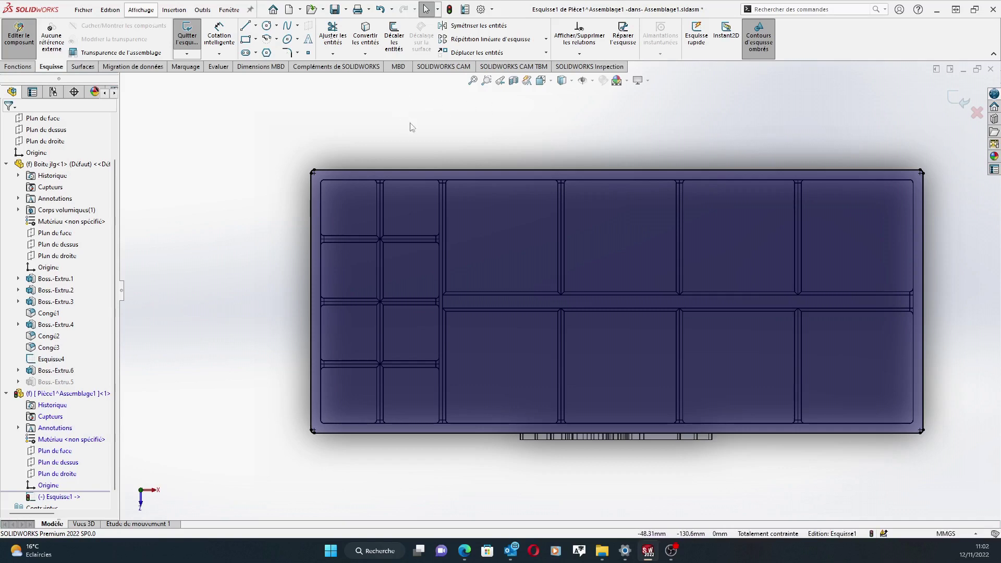
# Select all the converted outline's lines and arcs and preview an outward entity offset of 0.5 mm.
pyautogui.moveTo(942, 145); pyautogui.dragTo(245, 483)
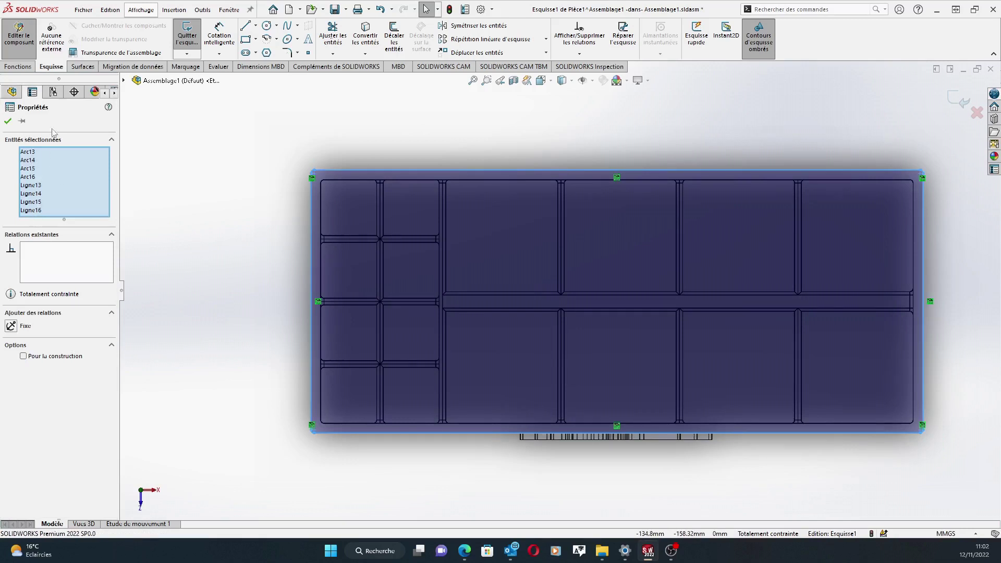
pyautogui.click(394, 39)
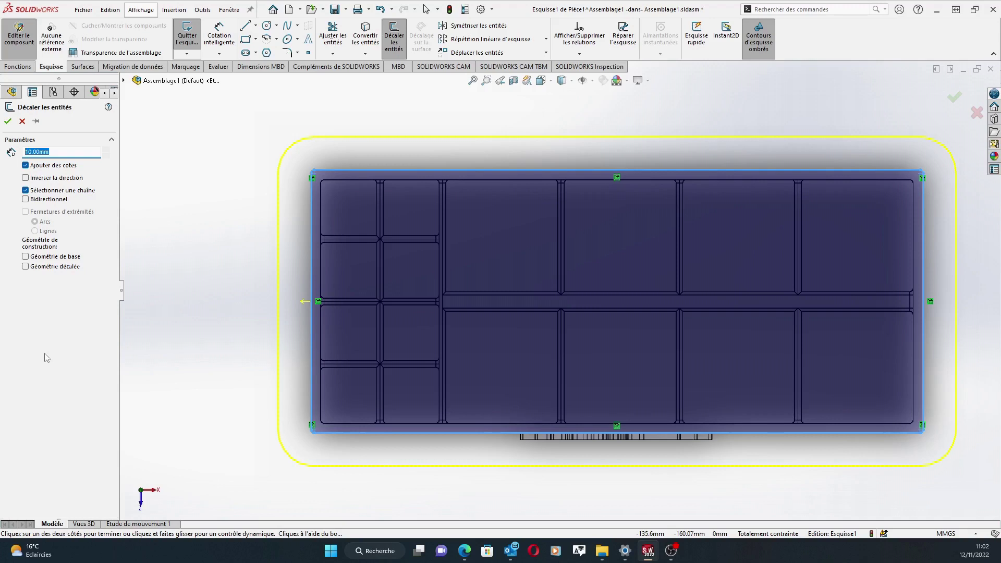
pyautogui.write('1')
pyautogui.write('0.')
pyautogui.write('5')
pyautogui.press('Return')
pyautogui.scroll(-5, 302, 242)
pyautogui.scroll(-3, 495, 189)
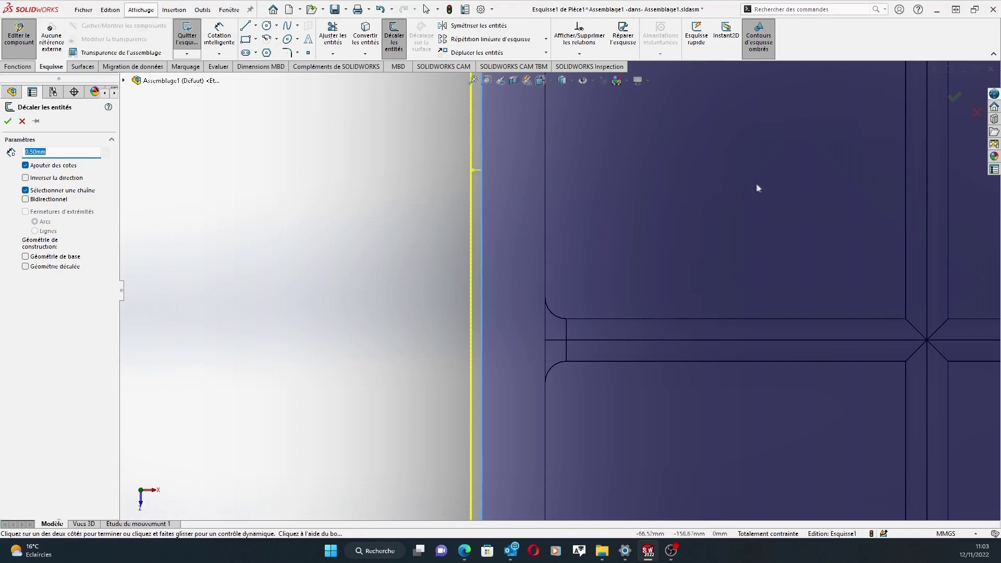
pyautogui.scroll(3, 745, 220)
pyautogui.scroll(4, 745, 220)
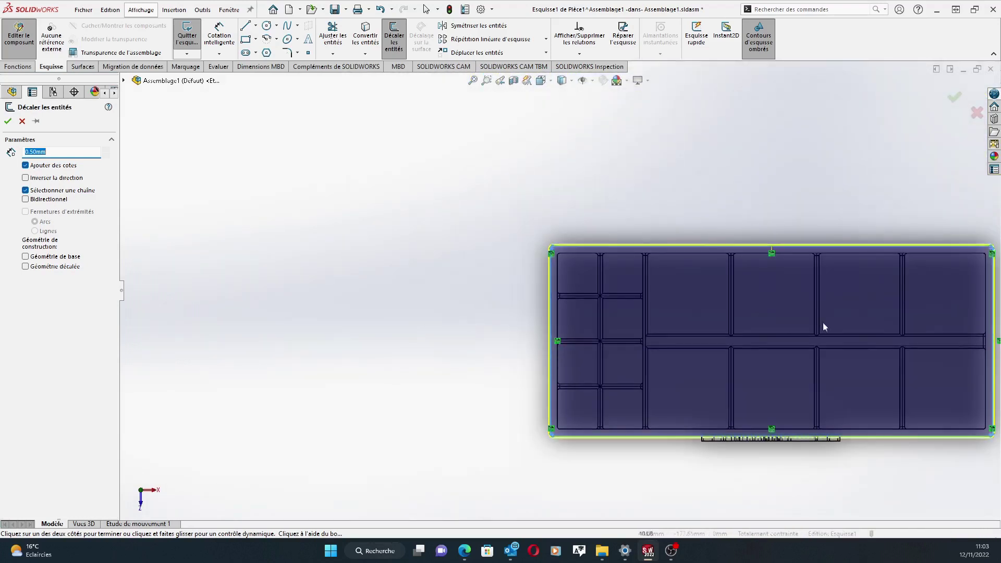
pyautogui.scroll(-2, 825, 328)
pyautogui.scroll(2, 826, 328)
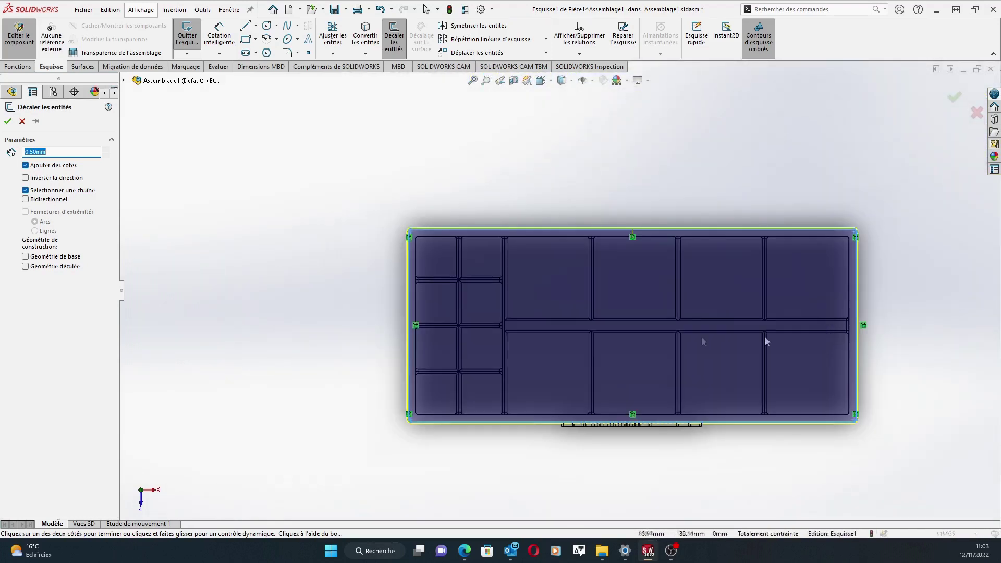
# Set the outline's offset distance to 0.4 mm and apply the offset.
pyautogui.click(33, 151)
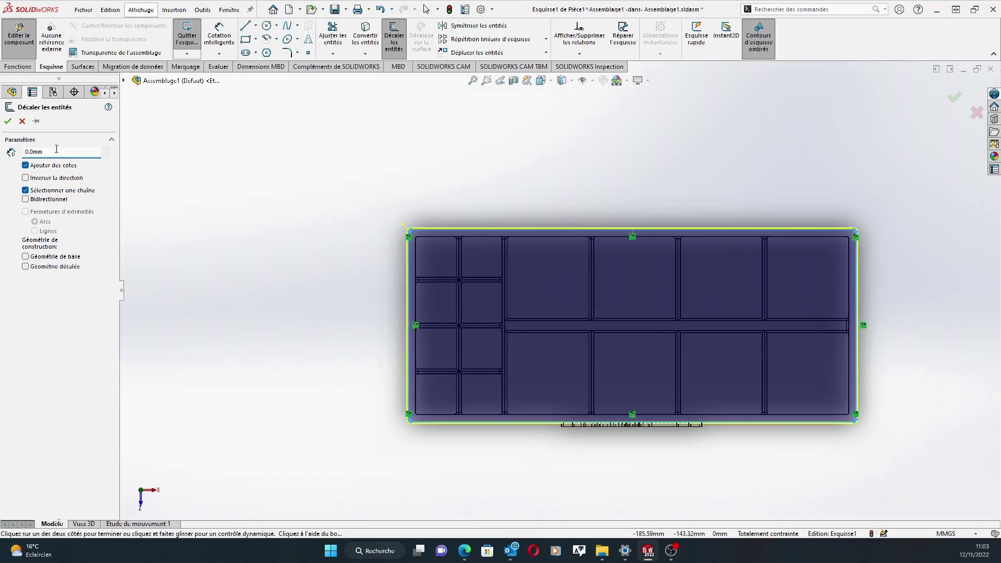
pyautogui.write('4')
pyautogui.press('Return')
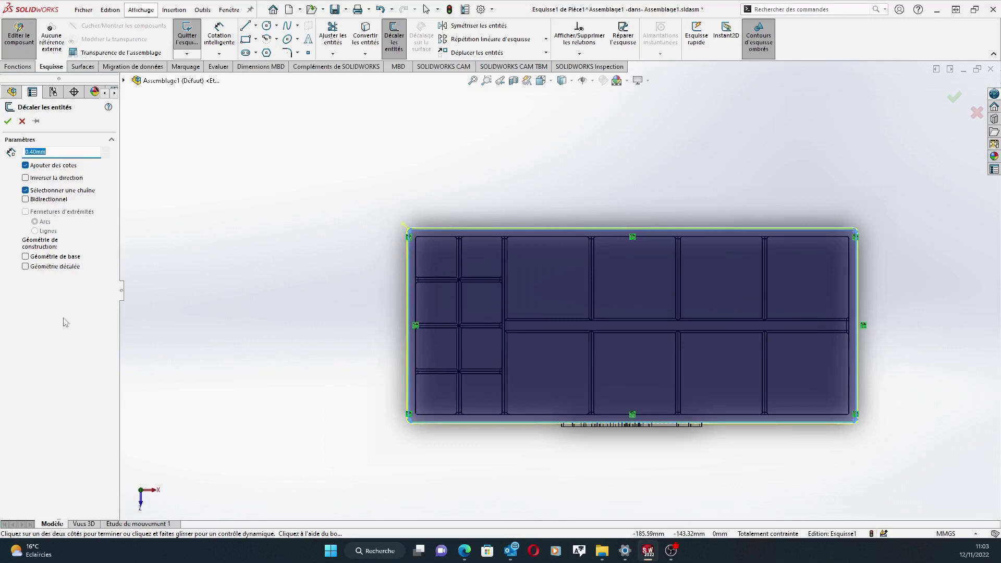
pyautogui.click(8, 121)
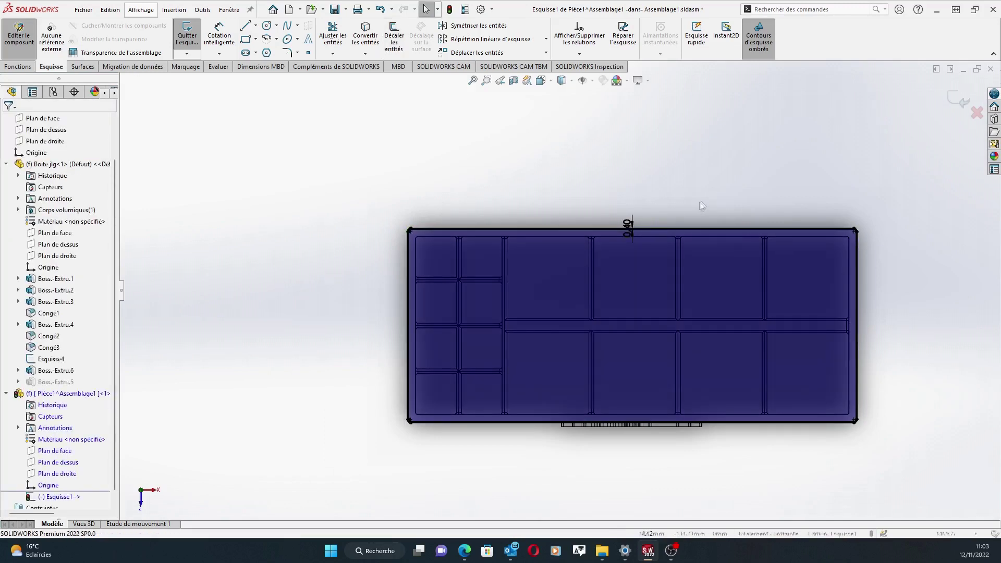
# Offset the outermost sketch outline outward by 3 mm as a complete chain and apply the offset.
pyautogui.scroll(-2, 746, 301)
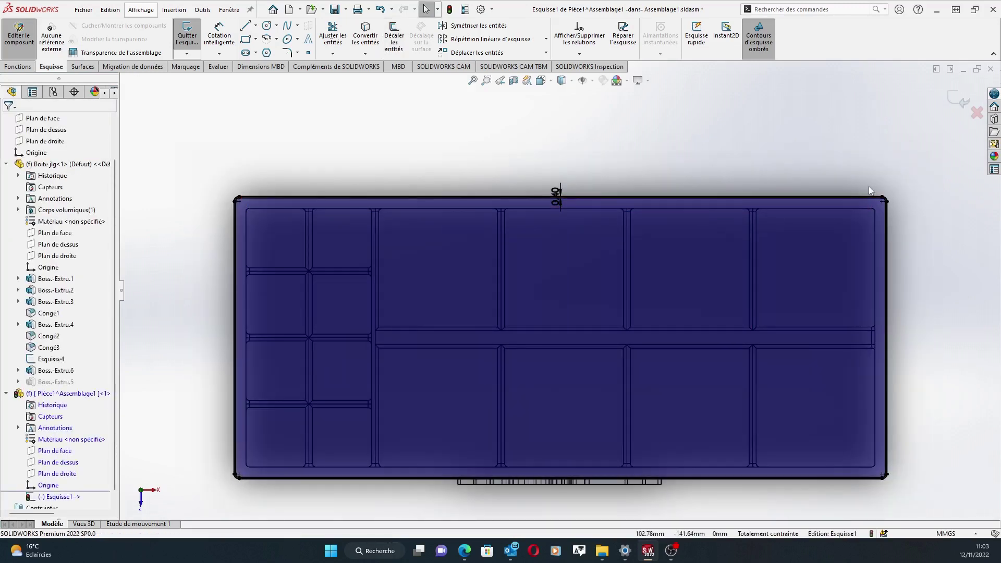
pyautogui.scroll(-2, 768, 172)
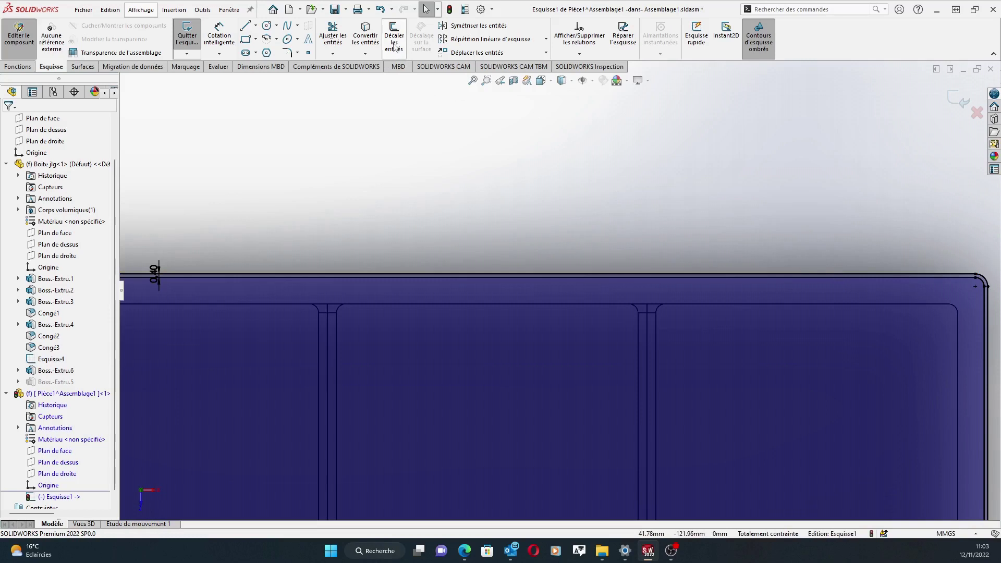
pyautogui.scroll(3, 610, 240)
pyautogui.scroll(2, 483, 369)
pyautogui.scroll(-1, 463, 382)
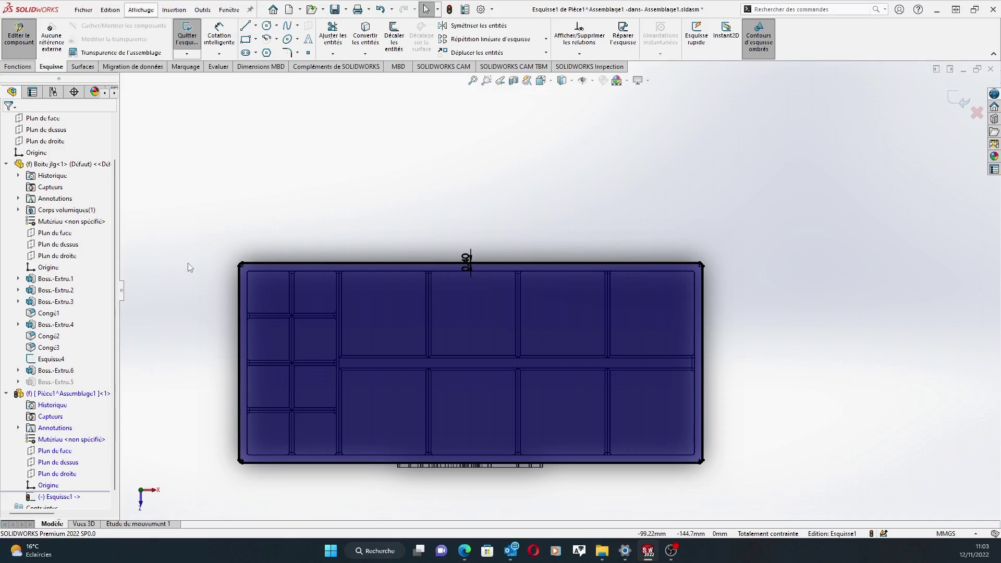
pyautogui.click(394, 36)
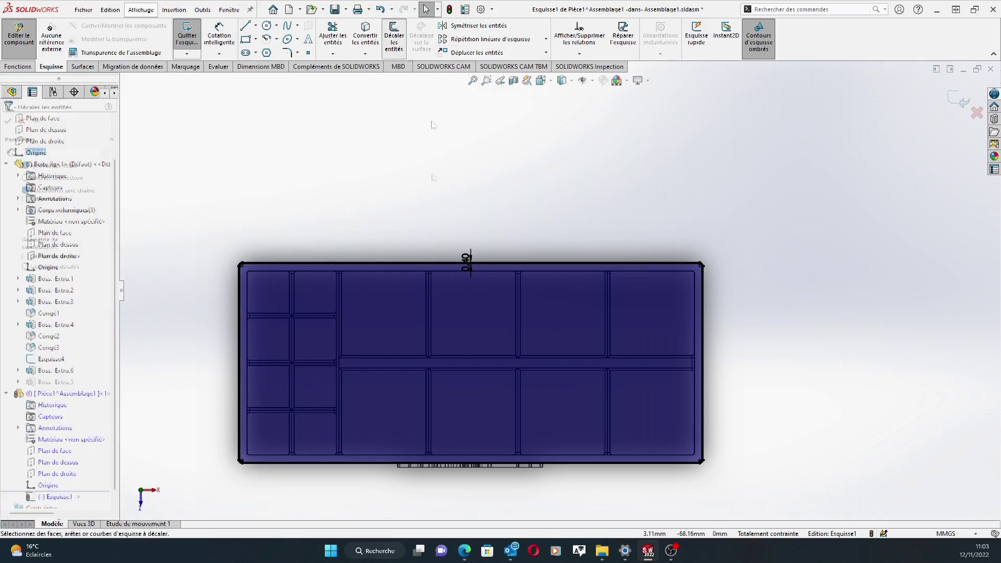
pyautogui.moveTo(50, 150); pyautogui.dragTo(31, 151)
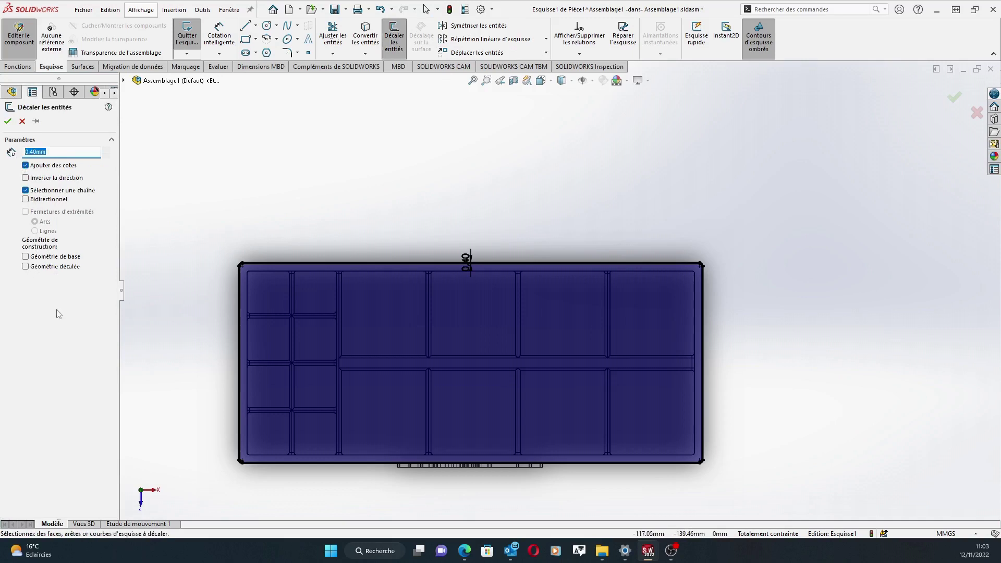
pyautogui.press('Return')
pyautogui.scroll(-8, 471, 237)
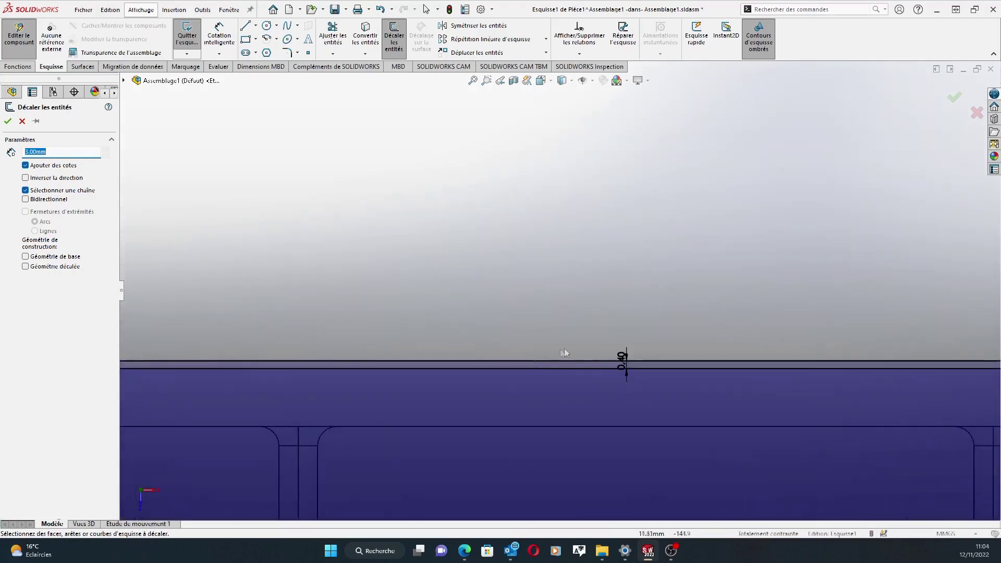
pyautogui.click(581, 360)
pyautogui.scroll(5, 348, 301)
pyautogui.scroll(3, 293, 343)
pyautogui.scroll(2, 490, 325)
pyautogui.scroll(-3, 519, 386)
pyautogui.scroll(2, 514, 405)
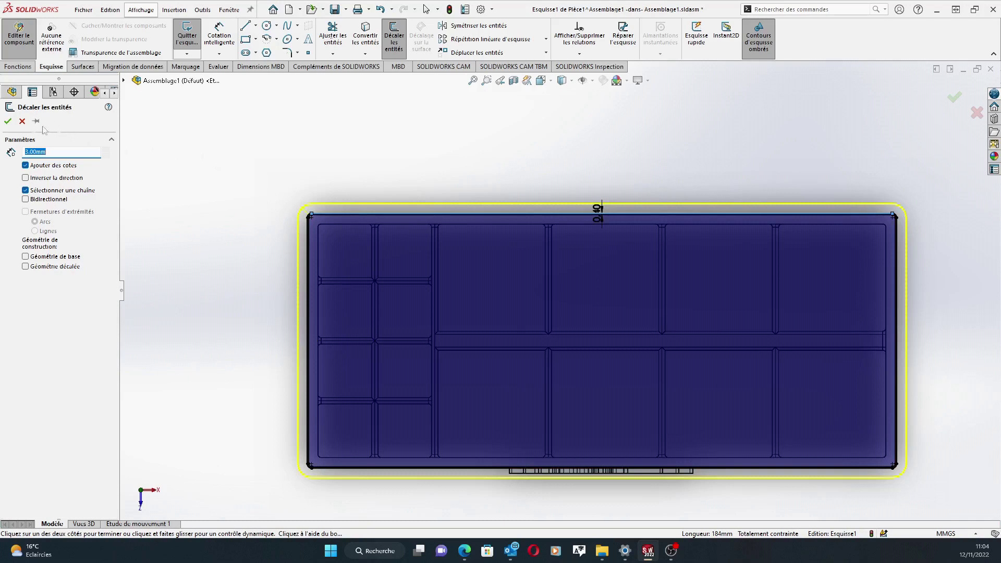
pyautogui.click(8, 122)
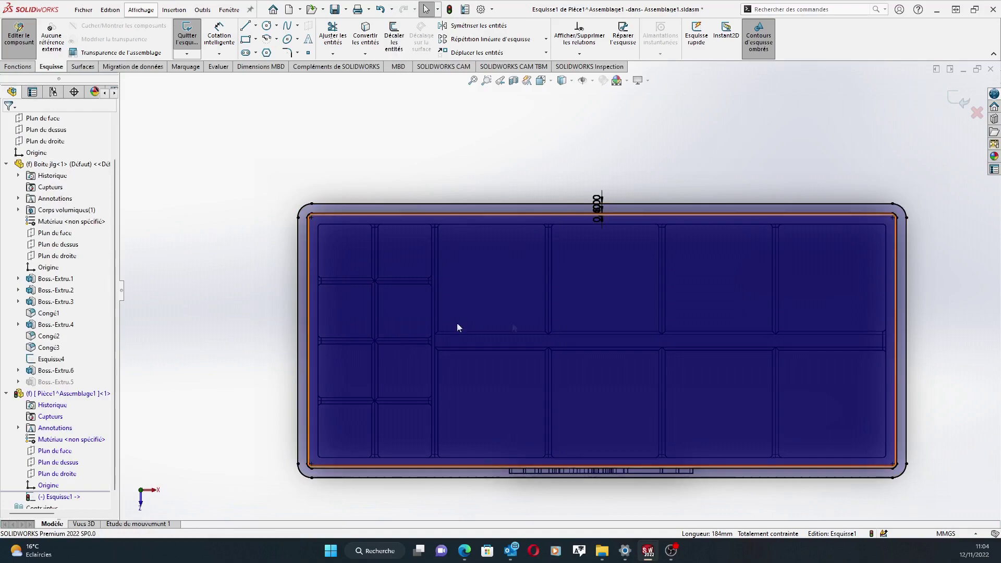
# Close the sketch and set up a boss extrusion of the 3 mm ring region, reversed to run down around the box walls.
pyautogui.click(962, 102)
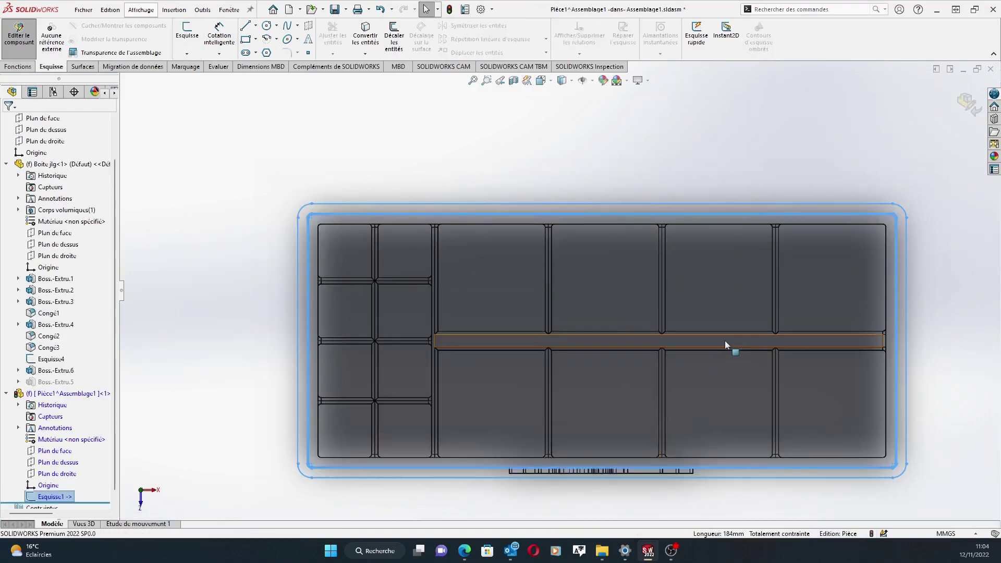
pyautogui.moveTo(725, 342); pyautogui.dragTo(699, 175, button='middle')
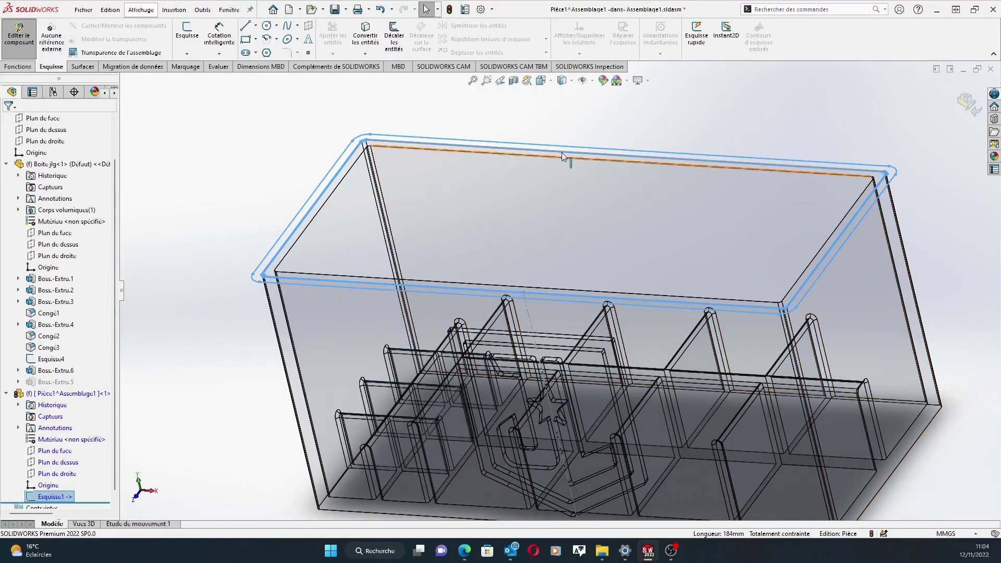
pyautogui.click(18, 66)
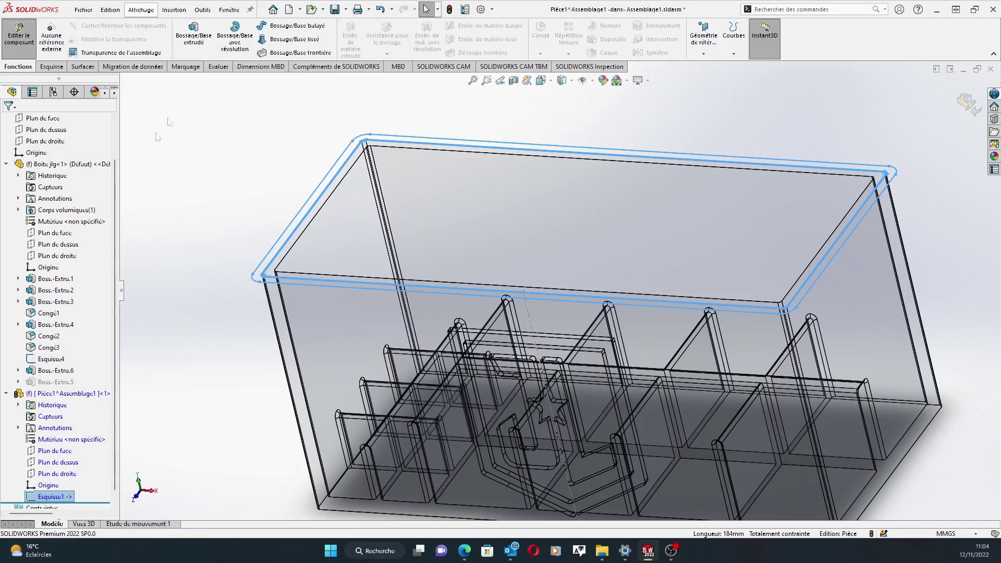
pyautogui.click(193, 36)
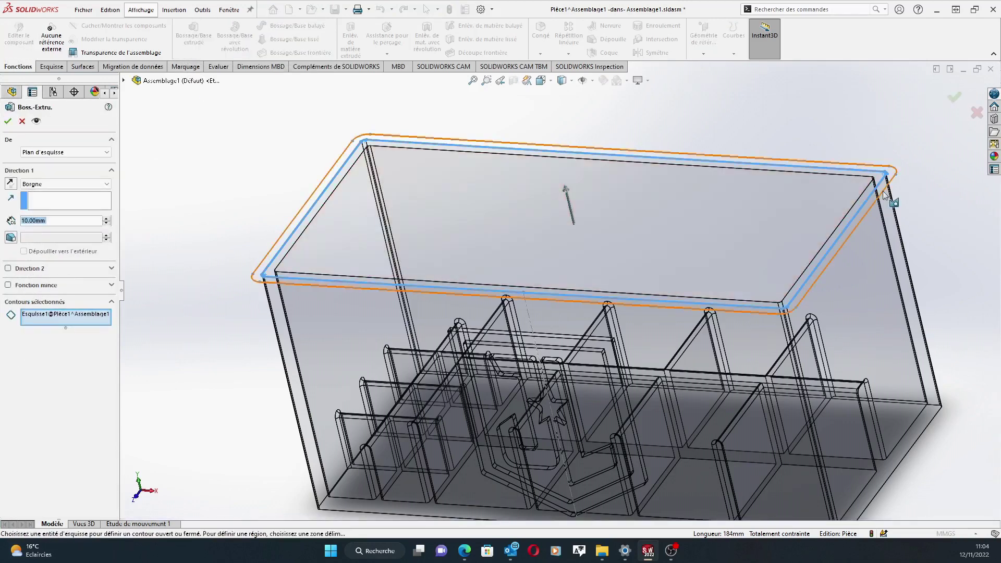
pyautogui.scroll(-5, 886, 194)
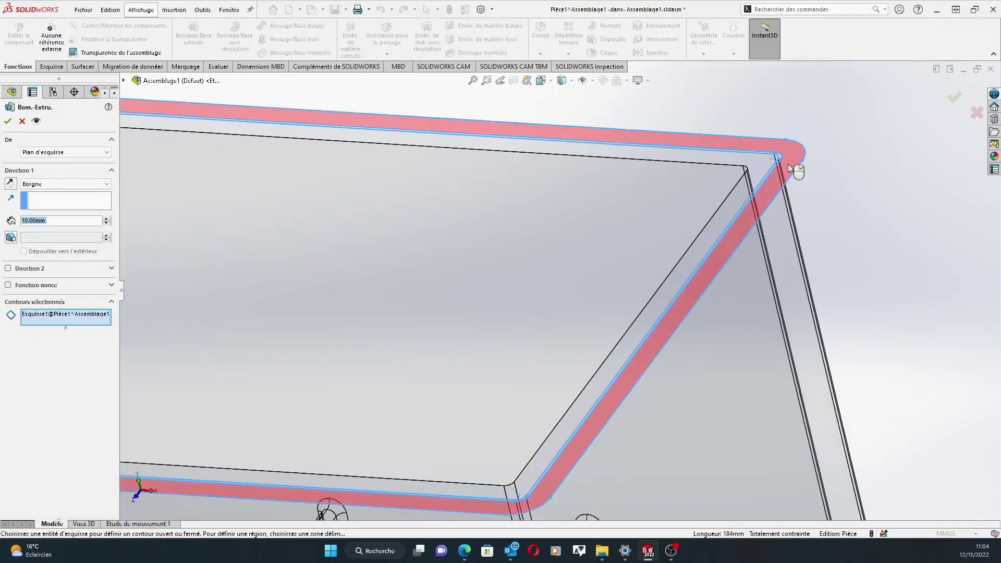
pyautogui.click(789, 168)
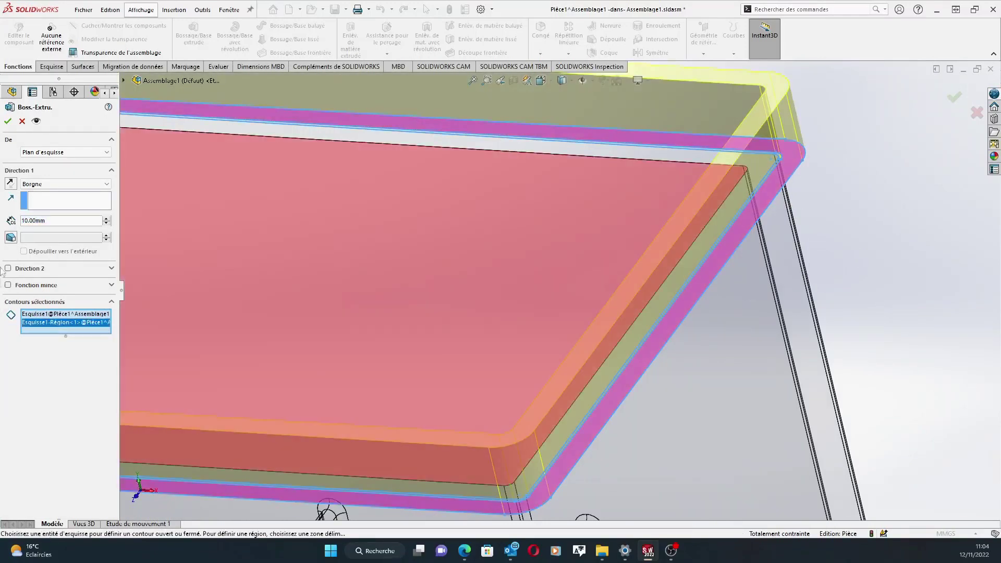
pyautogui.click(10, 183)
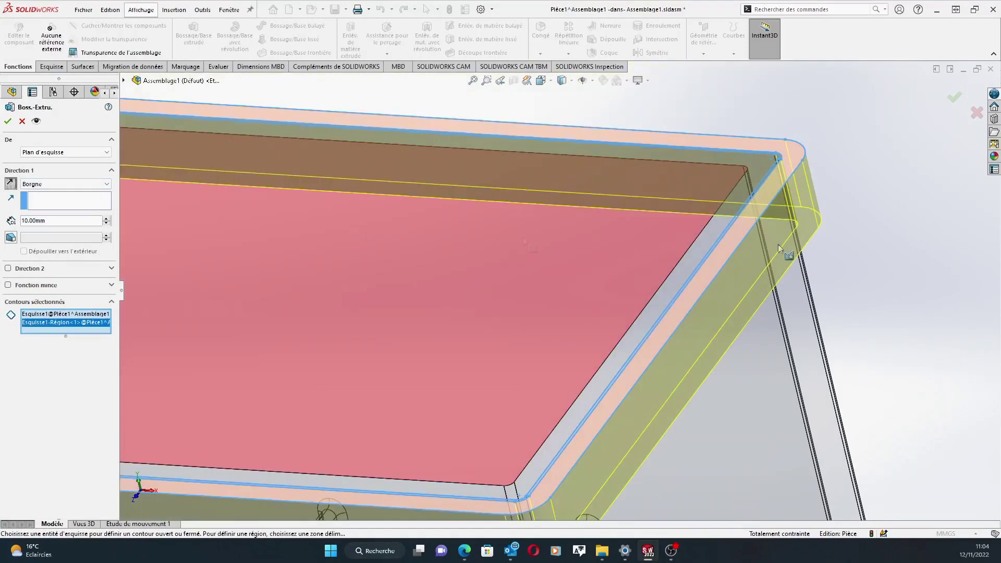
# Set the ring extrusion's depth to 12 mm and create the feature.
pyautogui.scroll(3, 764, 282)
pyautogui.moveTo(763, 286)
pyautogui.mouseDown(button='middle')
pyautogui.moveTo(737, 331)
pyautogui.moveTo(755, 248)
pyautogui.moveTo(767, 245)
pyautogui.moveTo(762, 274)
pyautogui.mouseUp(button='middle')
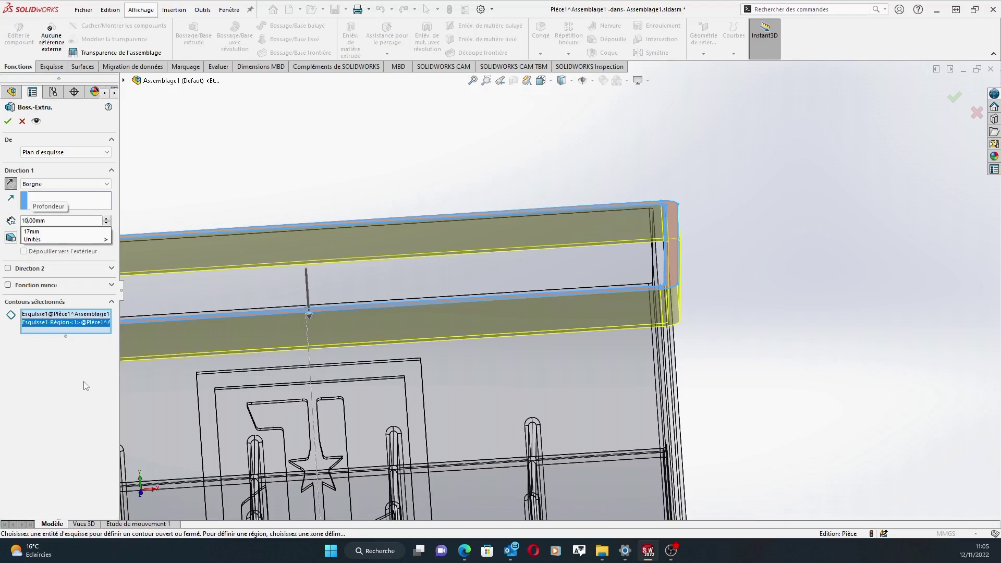
pyautogui.press('BackSpace')
pyautogui.write('2')
pyautogui.press('Return')
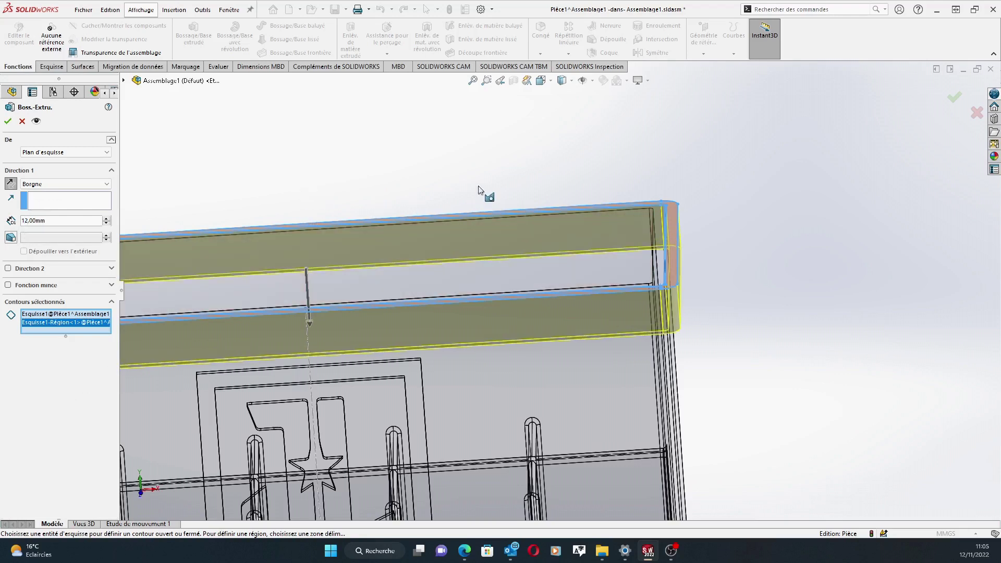
pyautogui.scroll(1, 478, 191)
pyautogui.scroll(3, 466, 194)
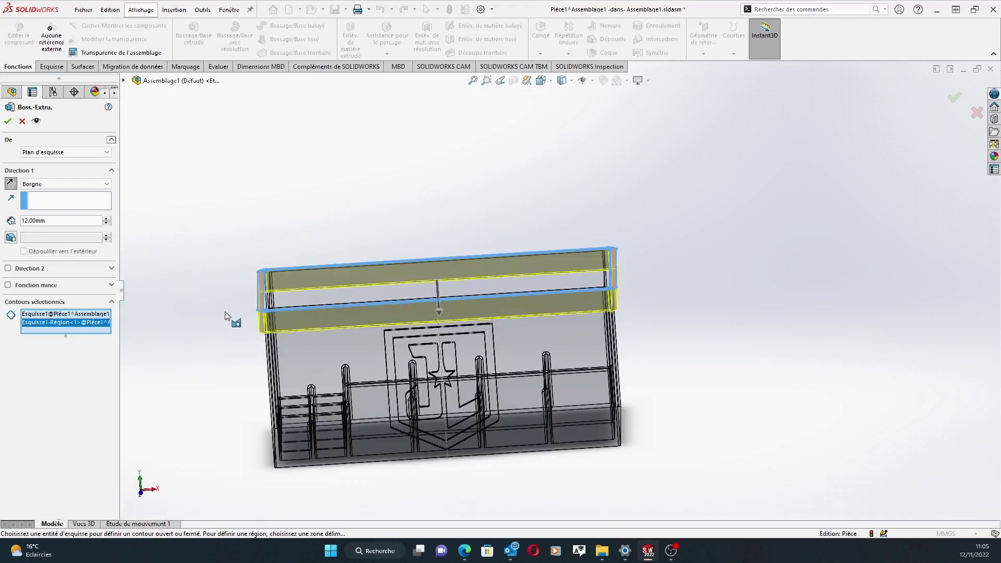
pyautogui.scroll(-2, 225, 320)
pyautogui.scroll(2, 244, 332)
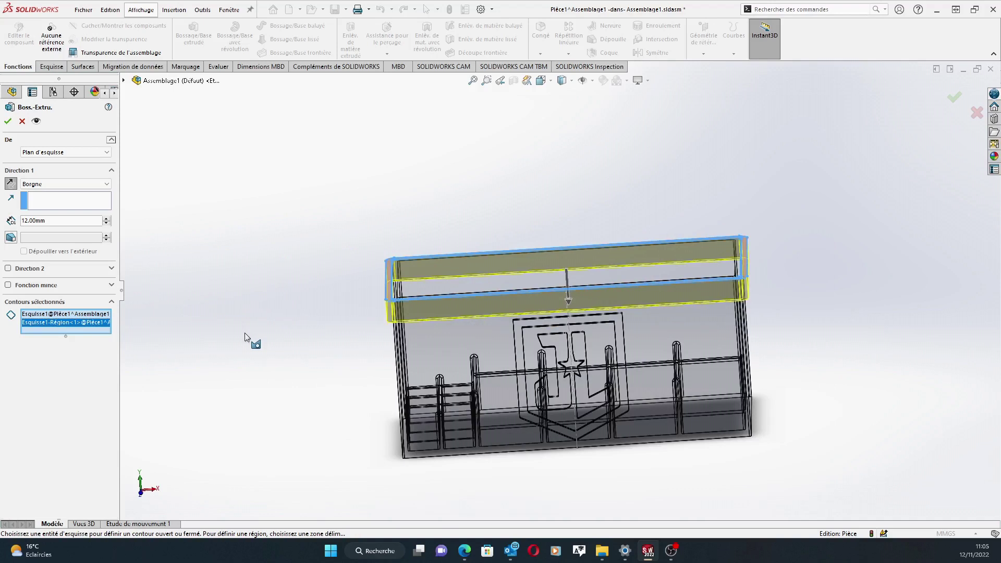
pyautogui.click(8, 122)
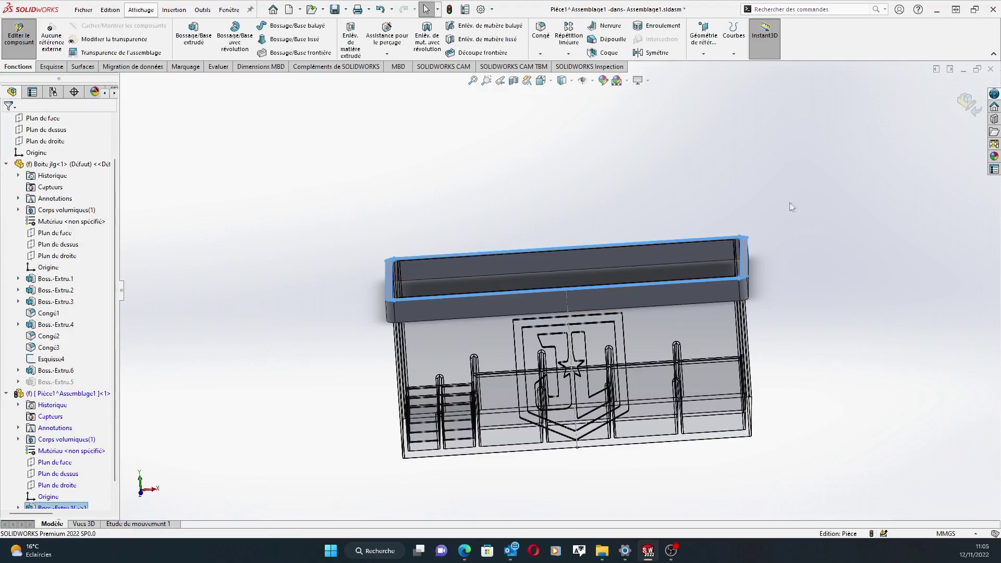
# Start a second boss extrusion that reuses Esquisse1, the sketch under the ring's Boss.-Extru.1 feature.
pyautogui.moveTo(594, 191); pyautogui.dragTo(609, 223, button='middle')
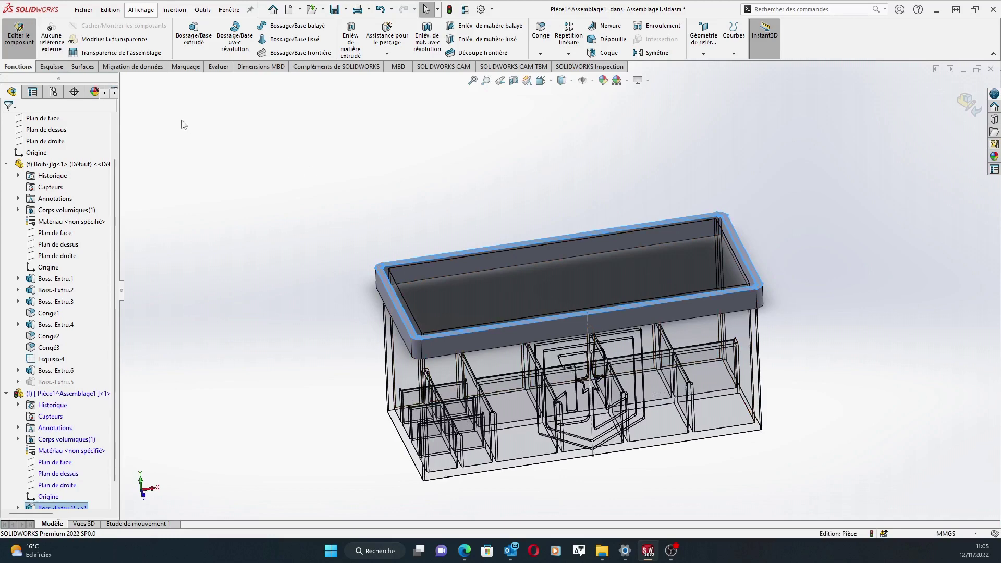
pyautogui.click(193, 31)
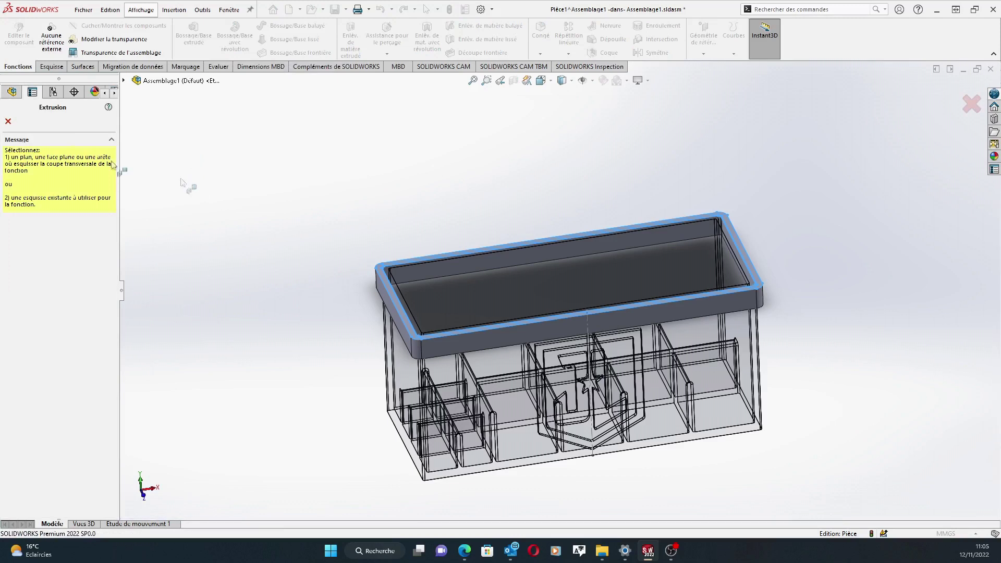
pyautogui.click(124, 80)
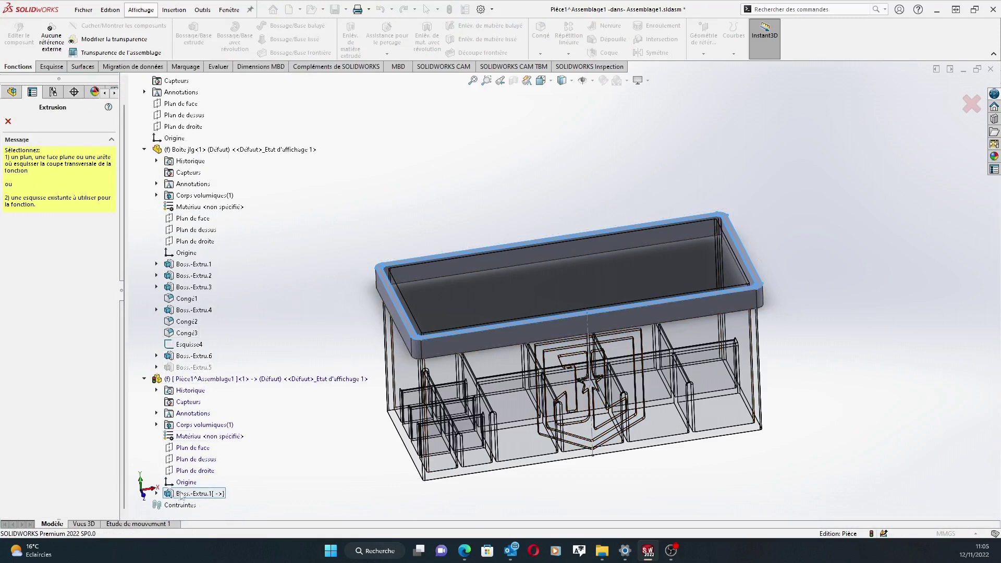
pyautogui.click(156, 493)
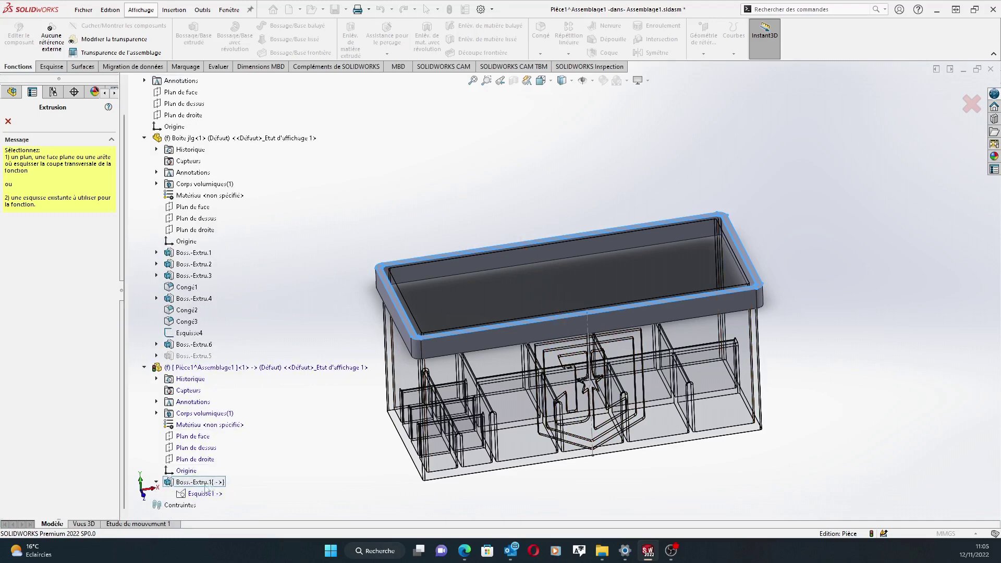
pyautogui.click(201, 494)
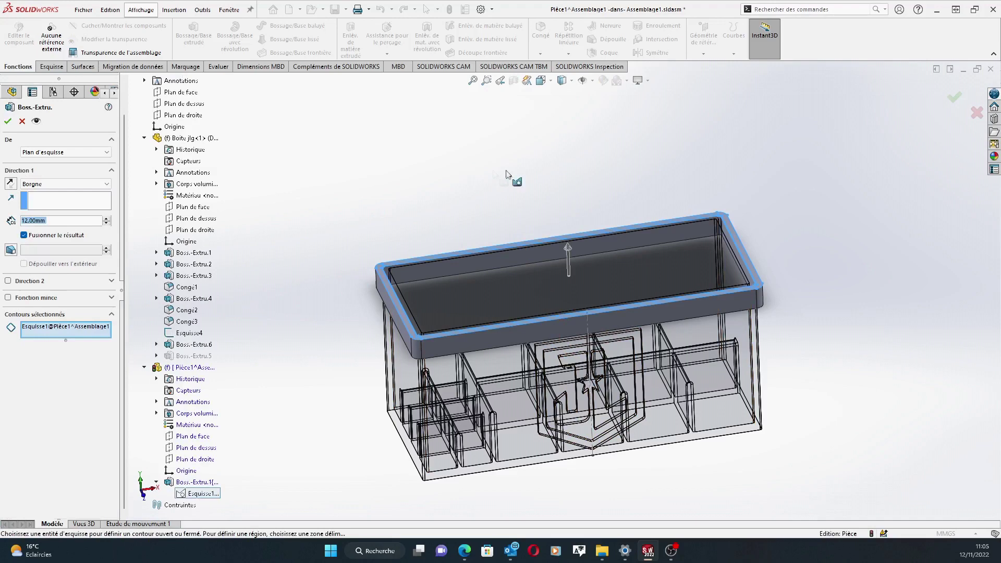
# Replace the extrusion's whole-sketch contour with three regions: the outer ring, the narrow ring inside it and the interior area.
pyautogui.moveTo(602, 180); pyautogui.dragTo(565, 284, button='middle')
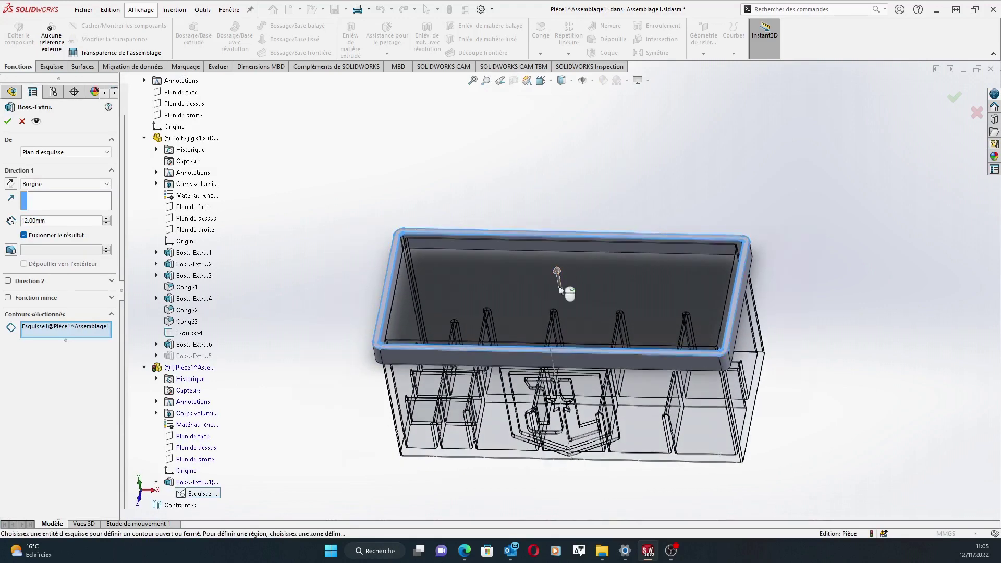
pyautogui.scroll(-5, 566, 284)
pyautogui.click(880, 211)
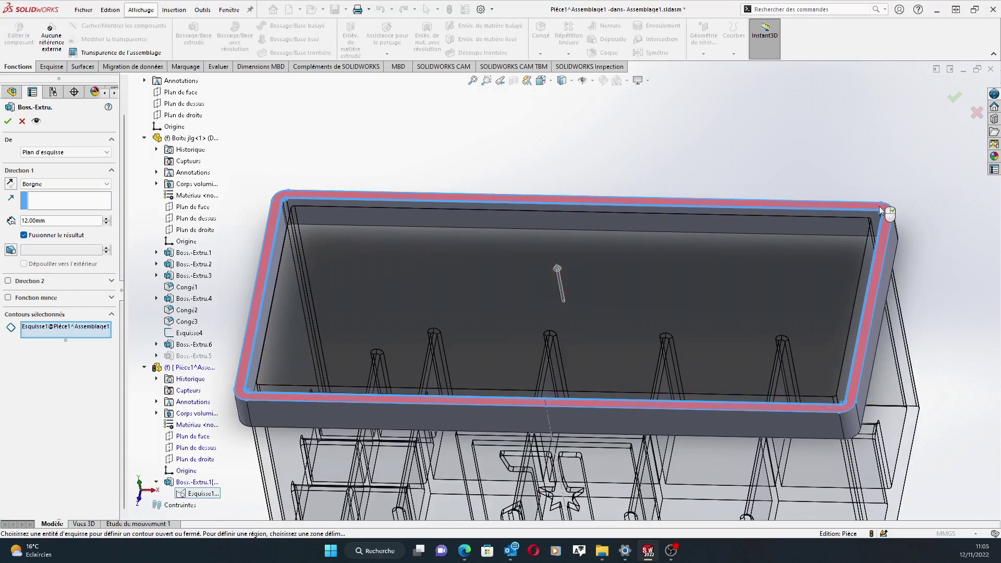
pyautogui.click(882, 211)
pyautogui.press('Delete')
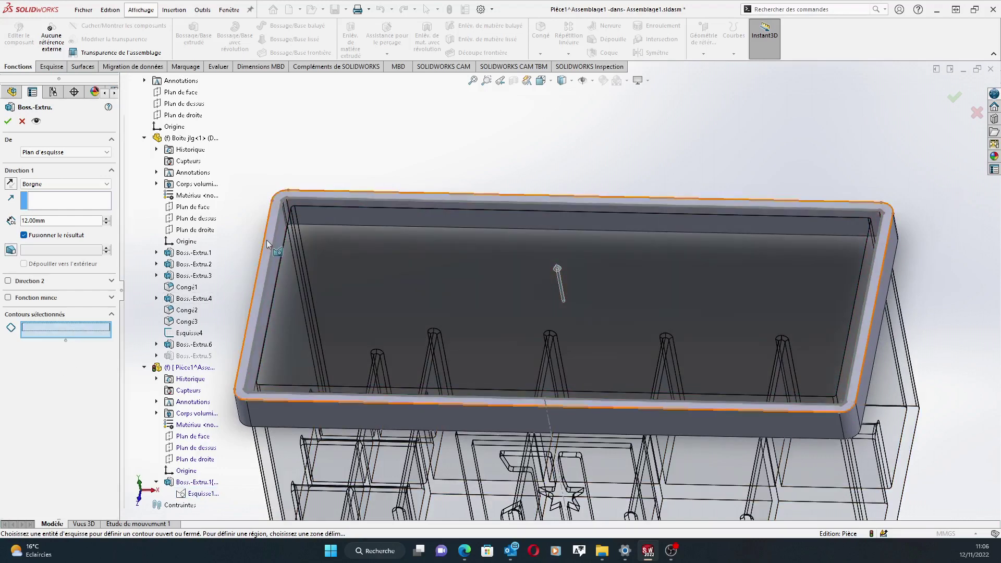
pyautogui.click(268, 240)
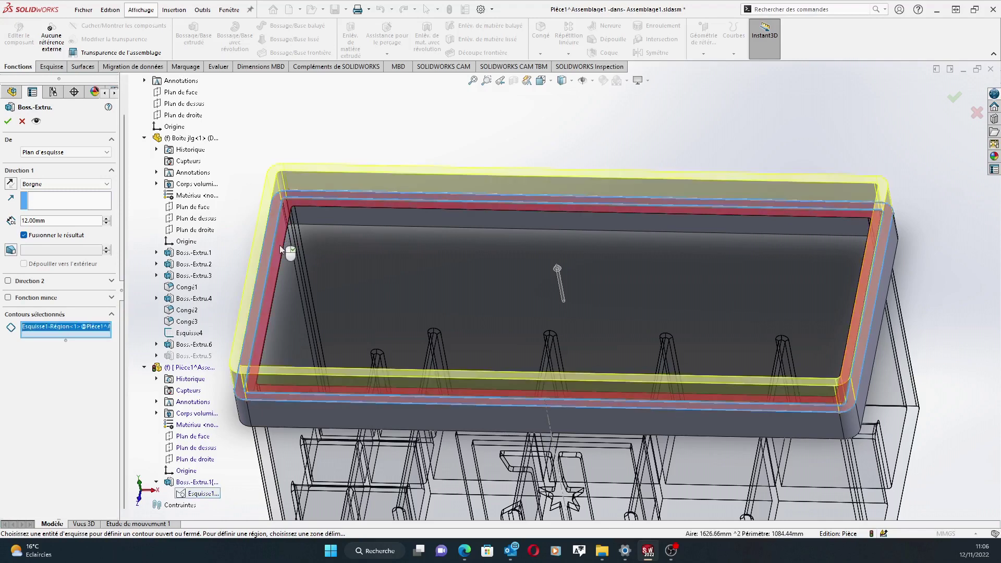
pyautogui.click(286, 248)
pyautogui.click(310, 254)
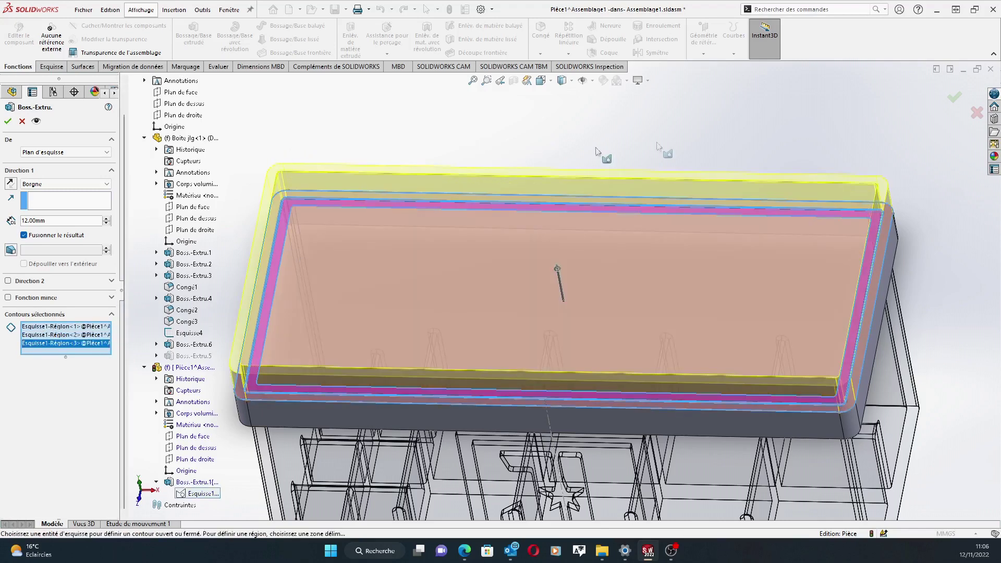
# Remove the middle ring region from the extrusion's contours, inspect the gap at the corner, and add the region back.
pyautogui.moveTo(818, 136); pyautogui.dragTo(842, 143, button='middle')
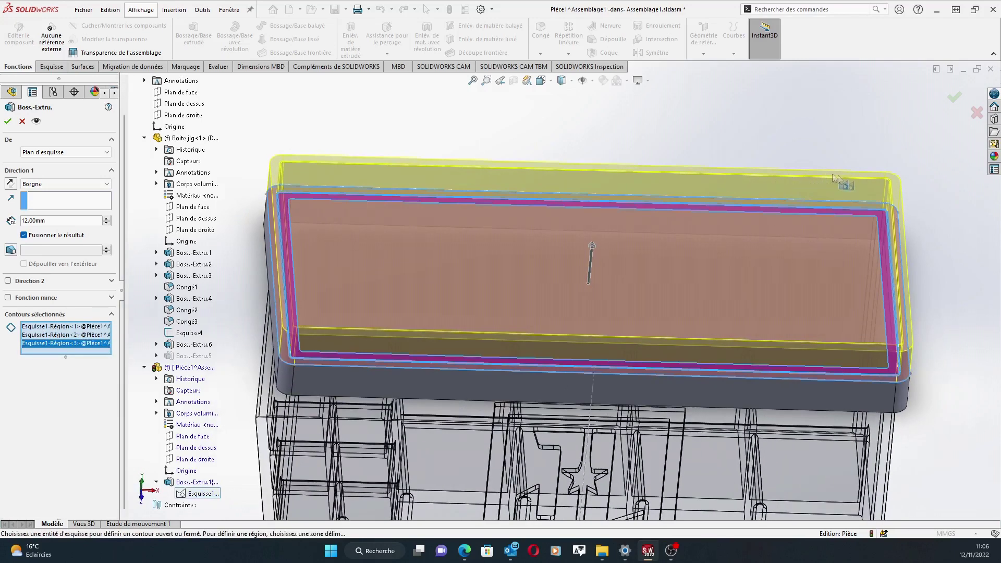
pyautogui.moveTo(526, 121); pyautogui.dragTo(841, 200, button='middle')
pyautogui.scroll(1, 597, 233)
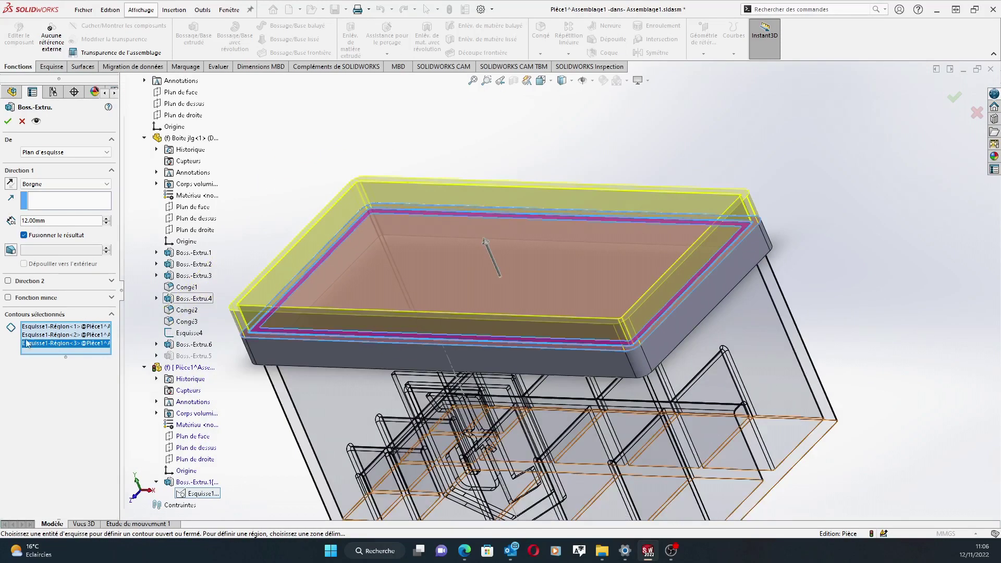
pyautogui.click(61, 333)
pyautogui.press('Delete')
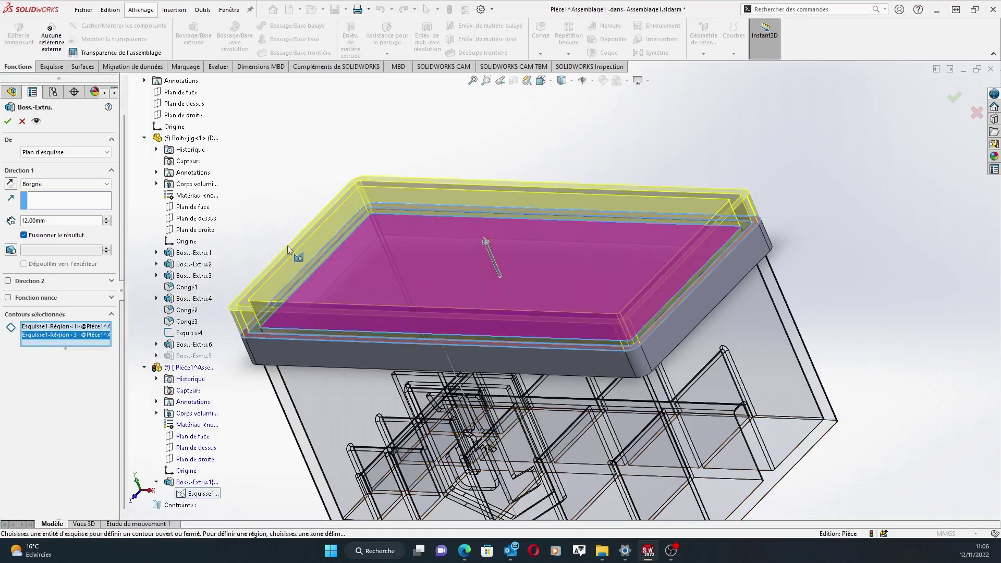
pyautogui.scroll(-5, 289, 250)
pyautogui.scroll(4, 415, 286)
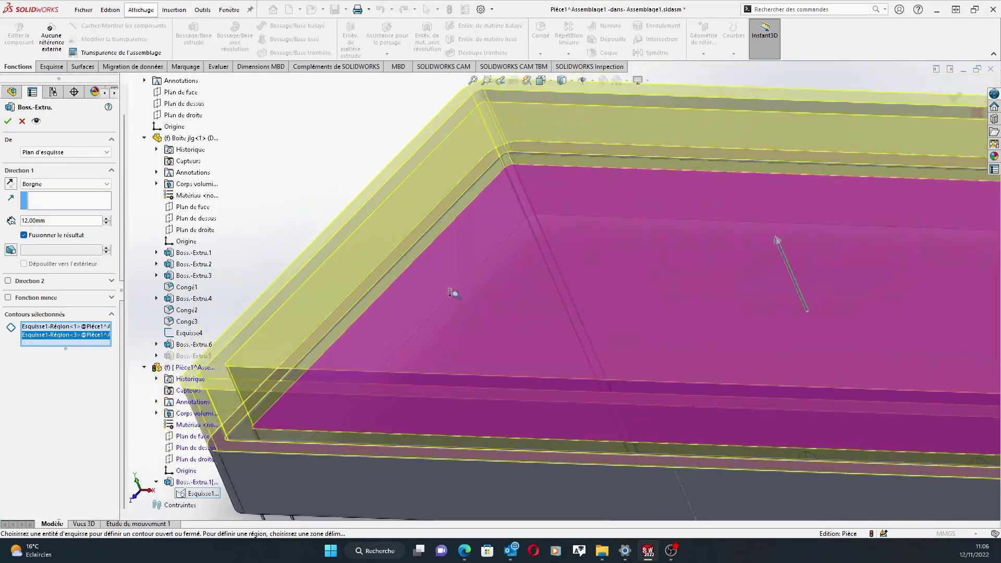
pyautogui.moveTo(375, 286); pyautogui.dragTo(409, 292, button='middle')
pyautogui.click(409, 292)
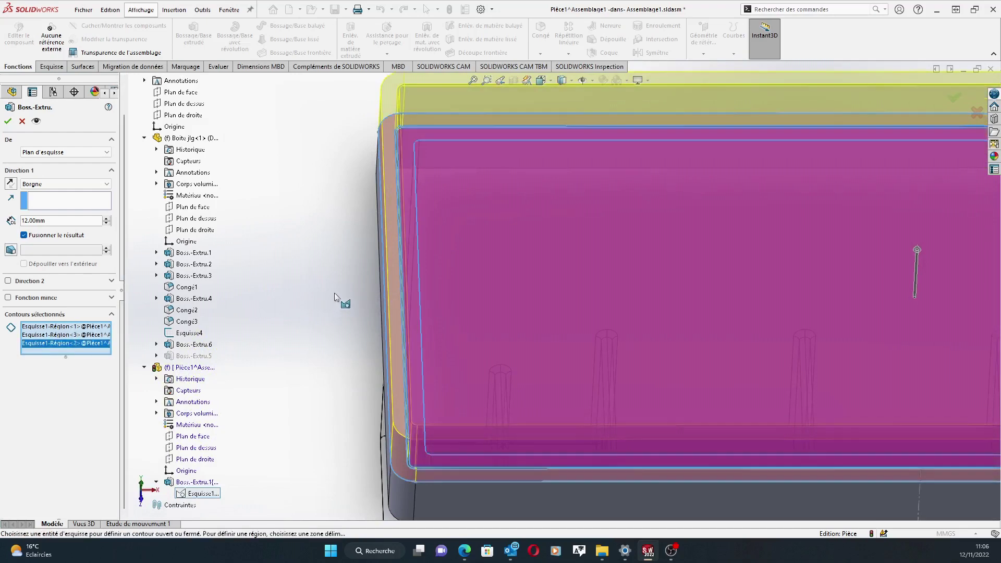
# Inspect the rim corner and add the inner contour along the rim to the extrusion's selected contours.
pyautogui.scroll(8, 315, 231)
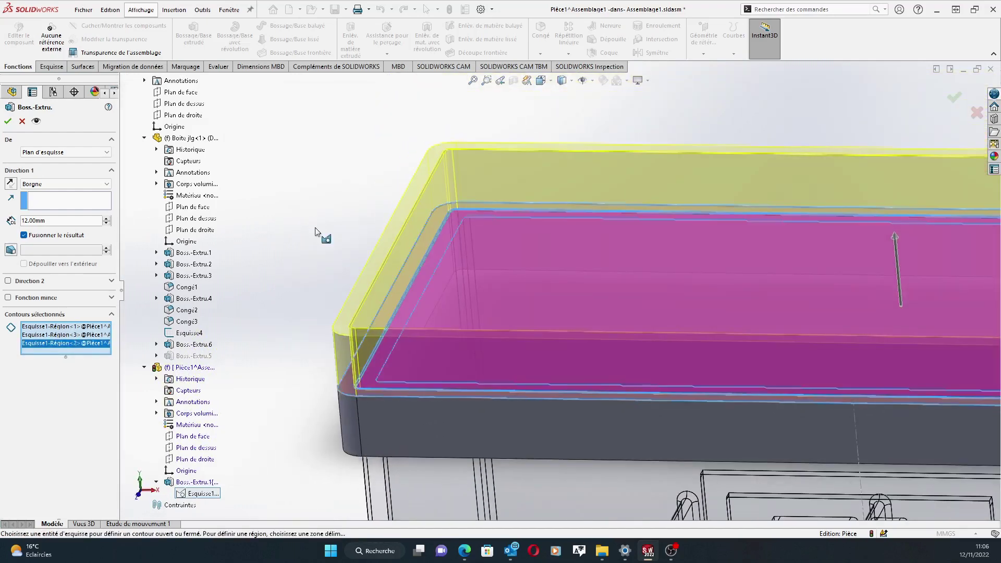
pyautogui.scroll(5, 333, 261)
pyautogui.moveTo(377, 272); pyautogui.dragTo(446, 259, button='middle')
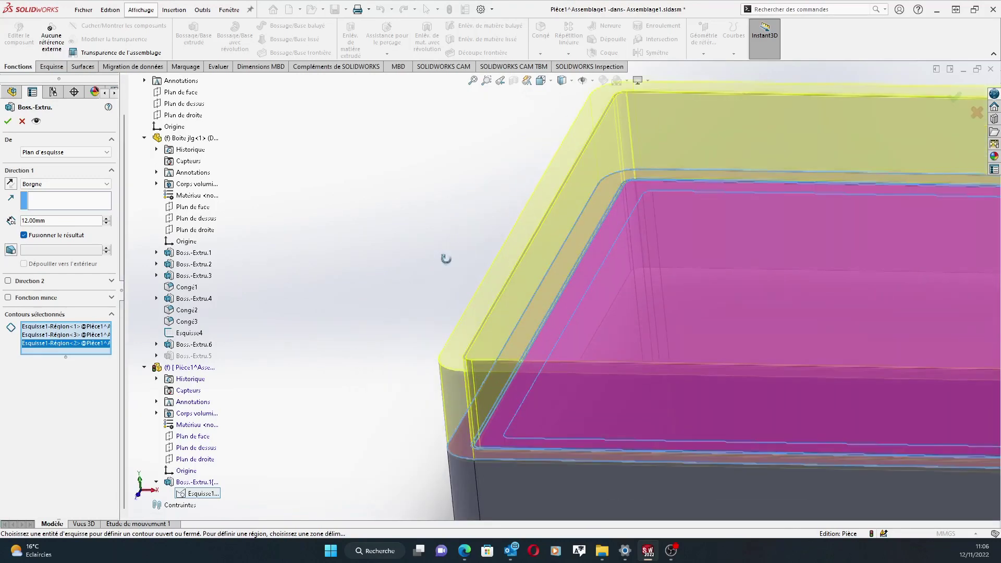
pyautogui.scroll(-2, 447, 291)
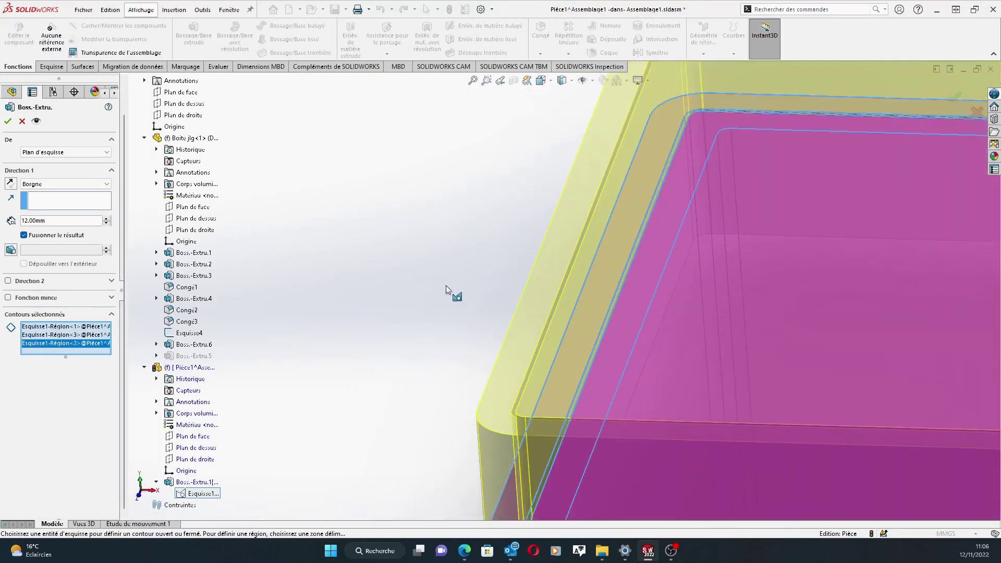
pyautogui.click(588, 372)
pyautogui.scroll(3, 581, 368)
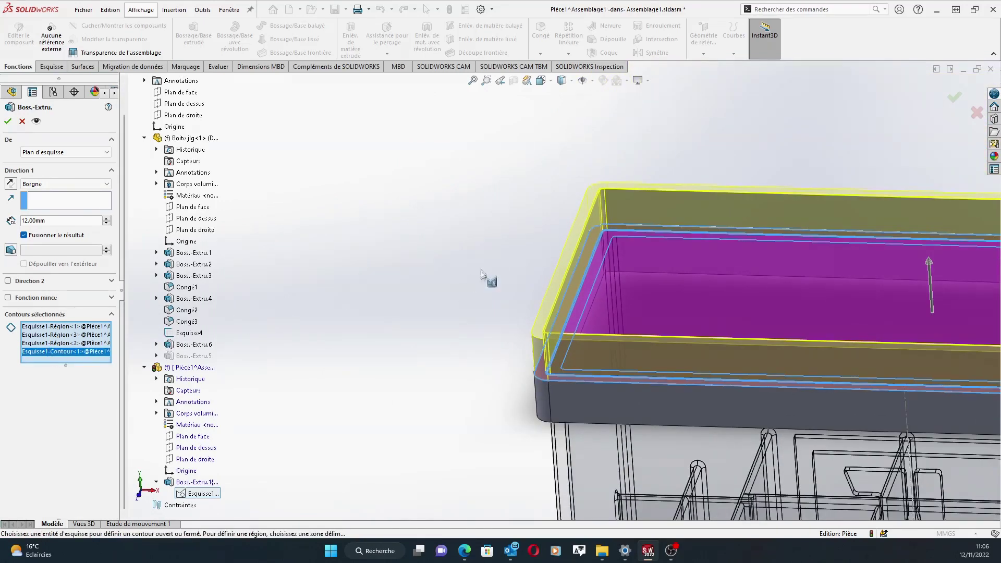
# Set the second extrusion's depth to 4 mm, create the feature and inspect the lid from above.
pyautogui.scroll(5, 480, 274)
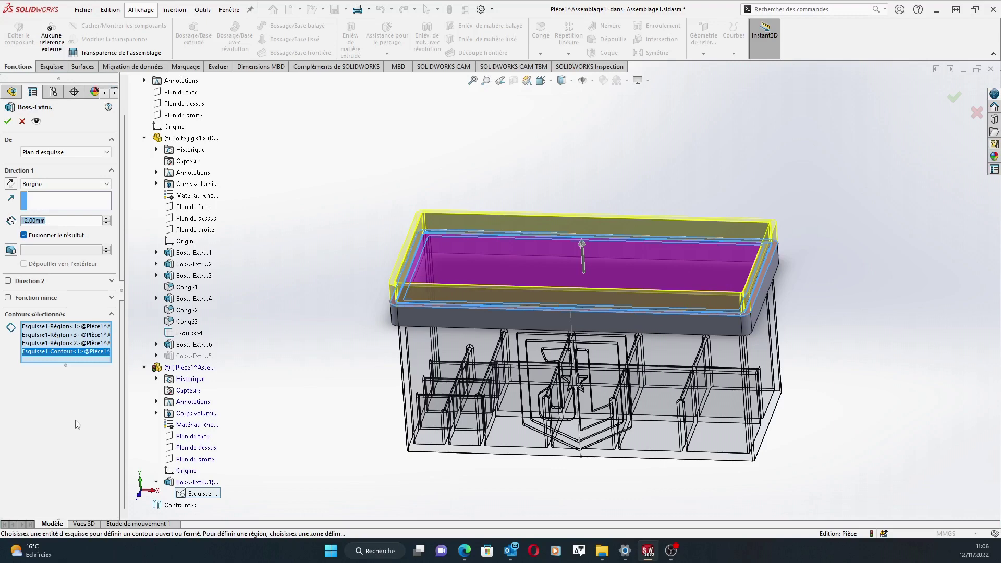
pyautogui.write('4')
pyautogui.press('Return')
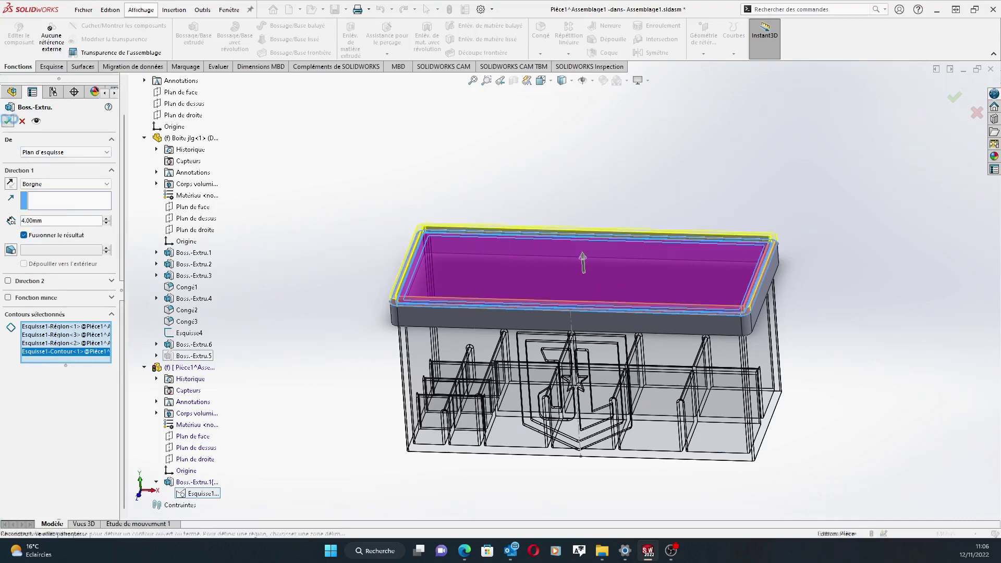
pyautogui.click(7, 120)
pyautogui.moveTo(398, 161); pyautogui.dragTo(581, 156, button='middle')
pyautogui.scroll(-5, 313, 253)
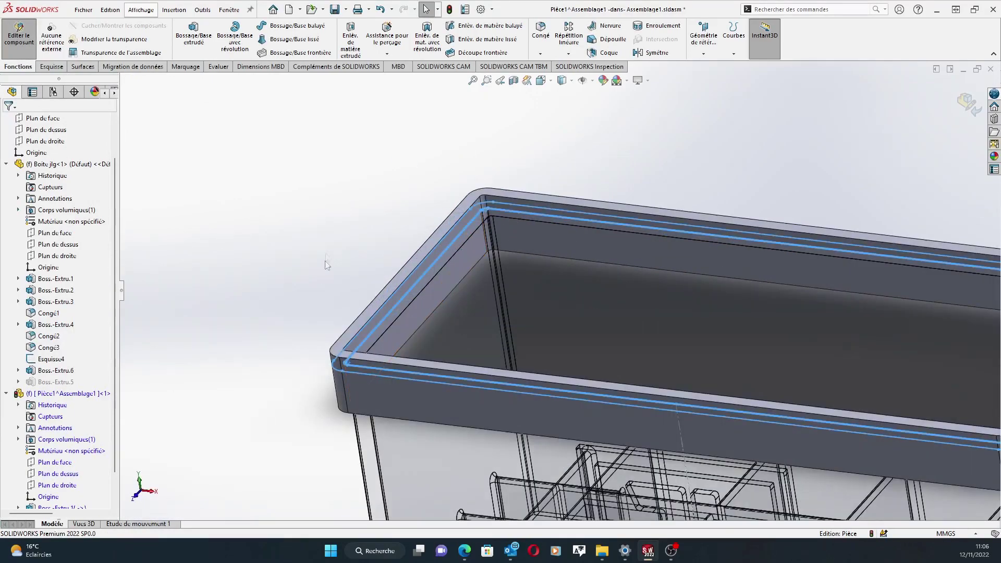
pyautogui.scroll(5, 360, 264)
pyautogui.moveTo(388, 271); pyautogui.dragTo(399, 332, button='middle')
pyautogui.scroll(-1, 94, 436)
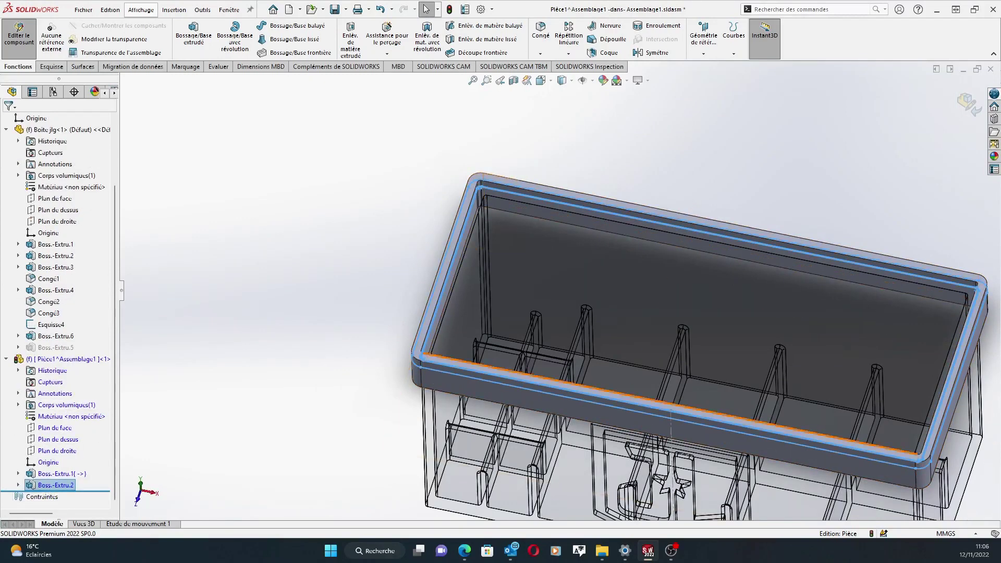
# Edit the Boss.-Extru.2 feature and remove all of its selected contours.
pyautogui.rightClick(34, 488)
pyautogui.click(40, 328)
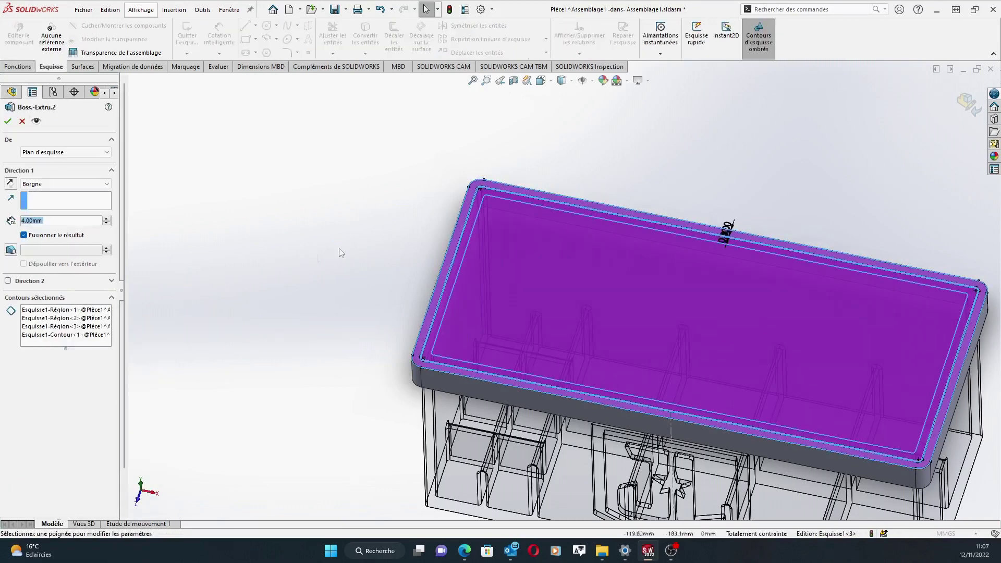
pyautogui.click(56, 319)
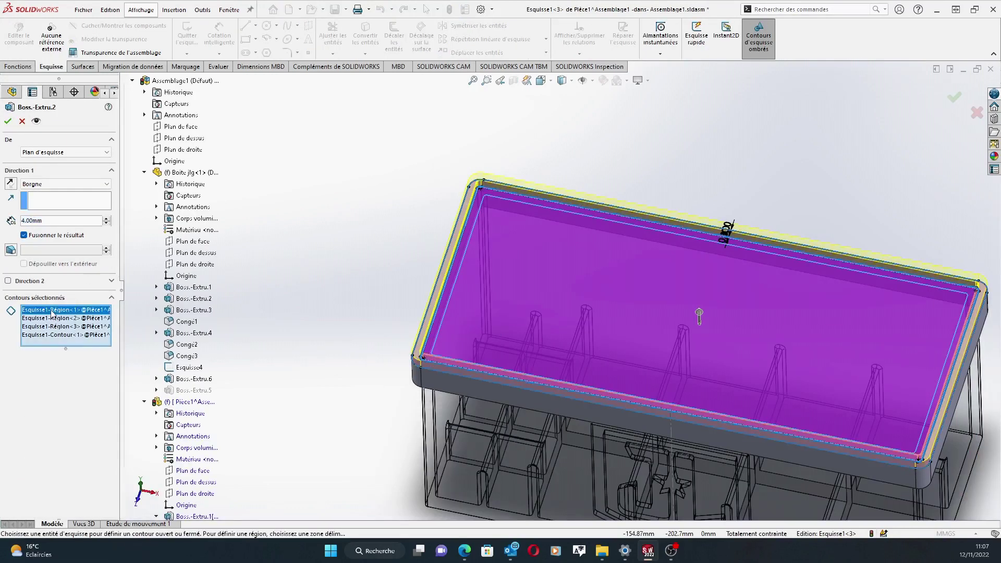
pyautogui.press('Delete')
pyautogui.click(57, 320)
pyautogui.press('Delete')
pyautogui.click(54, 313)
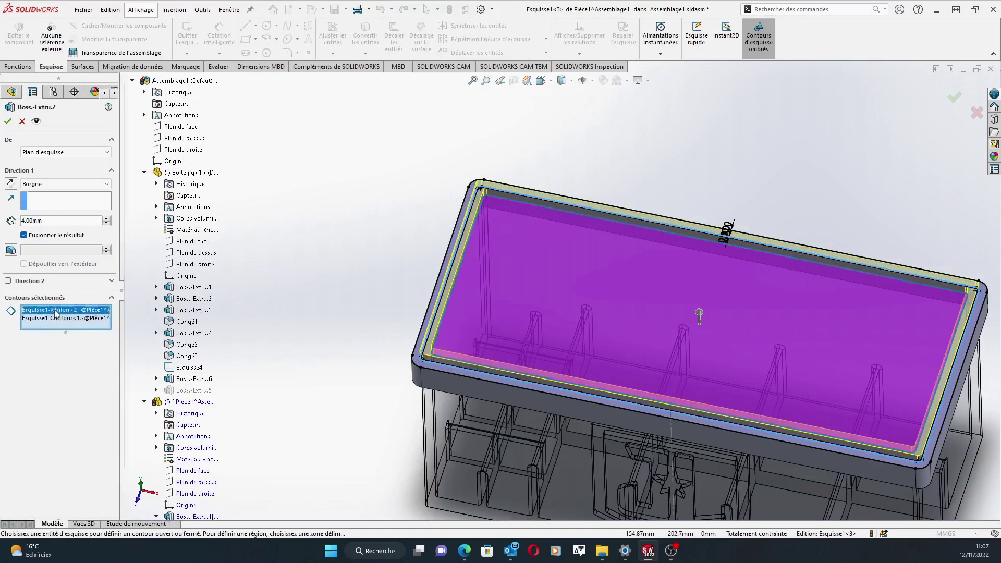
pyautogui.press('Delete')
pyautogui.press('Delete')
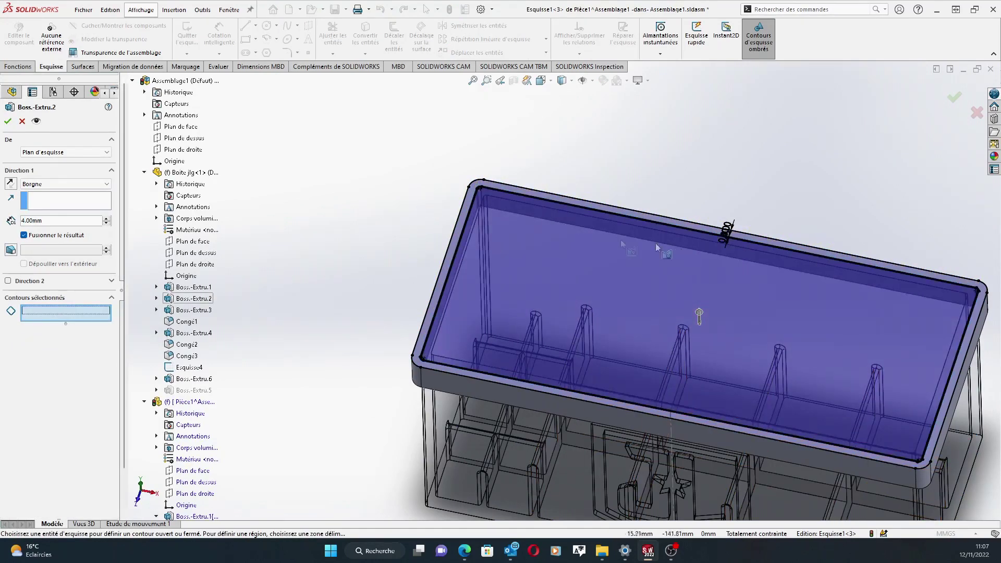
# Select the outer ring, the thin gap ring, the inner ring and the interior area as the extrusion's contours and apply the change.
pyautogui.press('z')
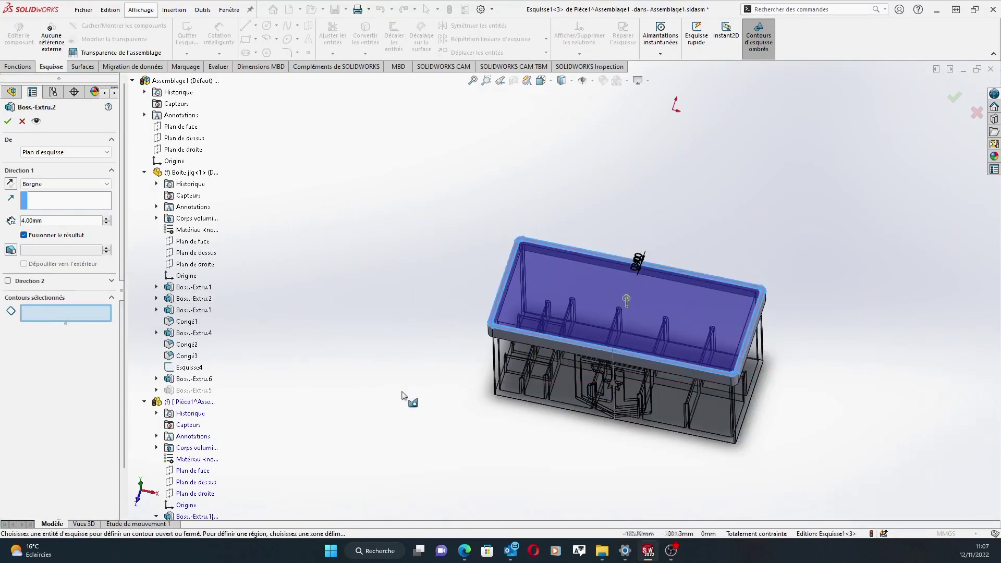
pyautogui.scroll(-2, 485, 313)
pyautogui.scroll(-3, 514, 295)
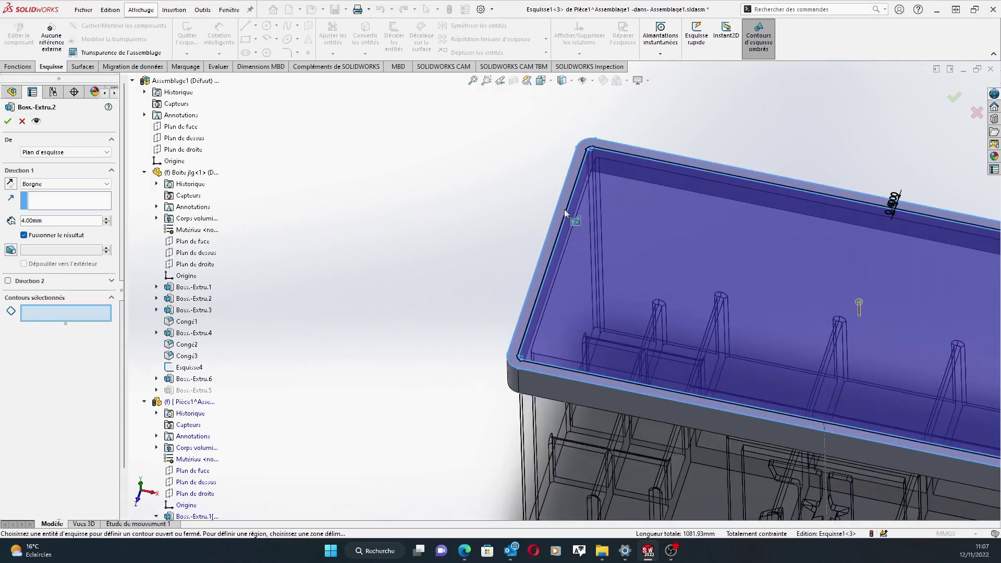
pyautogui.scroll(-4, 574, 210)
pyautogui.scroll(-1, 542, 227)
pyautogui.click(548, 226)
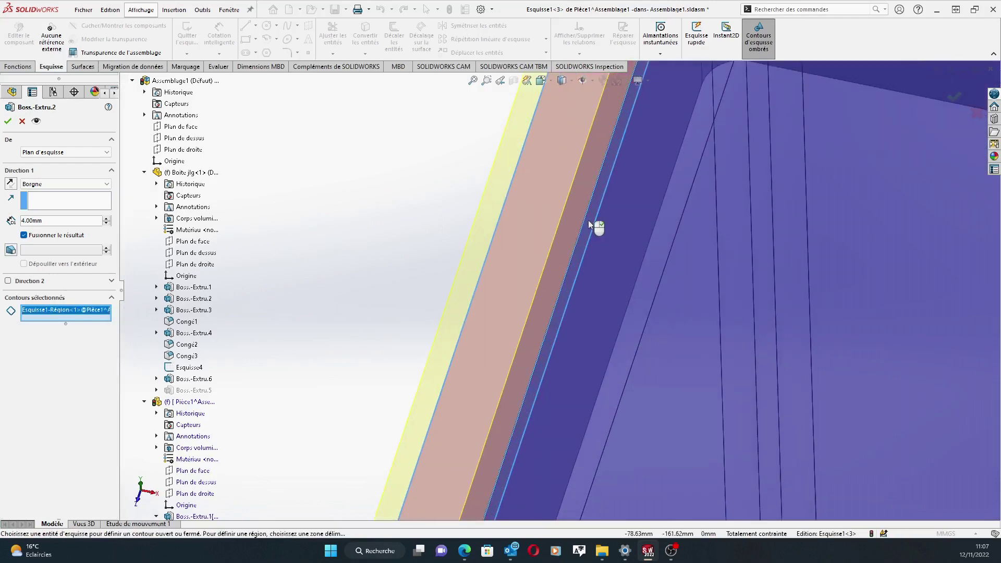
pyautogui.click(590, 220)
pyautogui.click(618, 233)
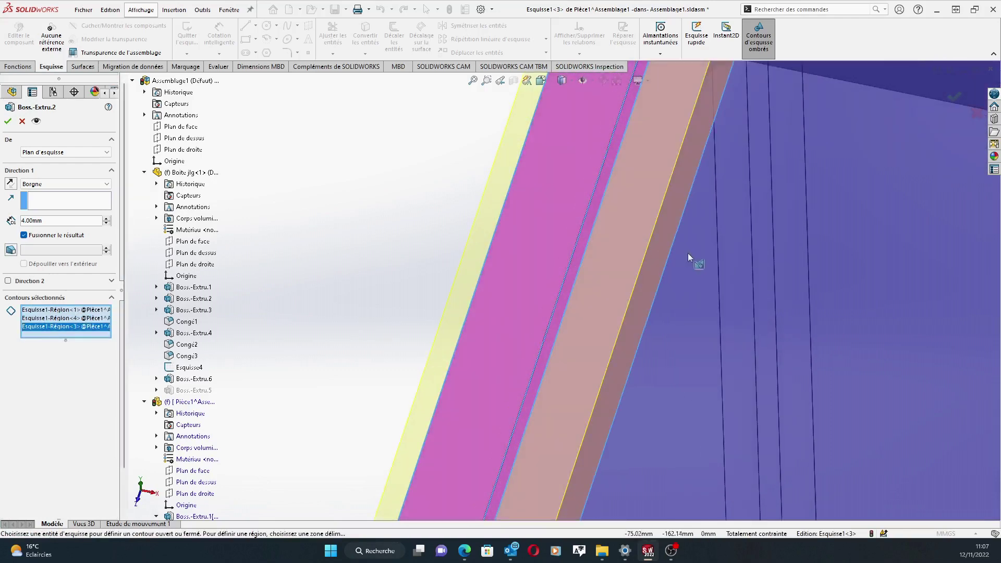
pyautogui.click(687, 252)
pyautogui.scroll(5, 498, 239)
pyautogui.scroll(3, 468, 264)
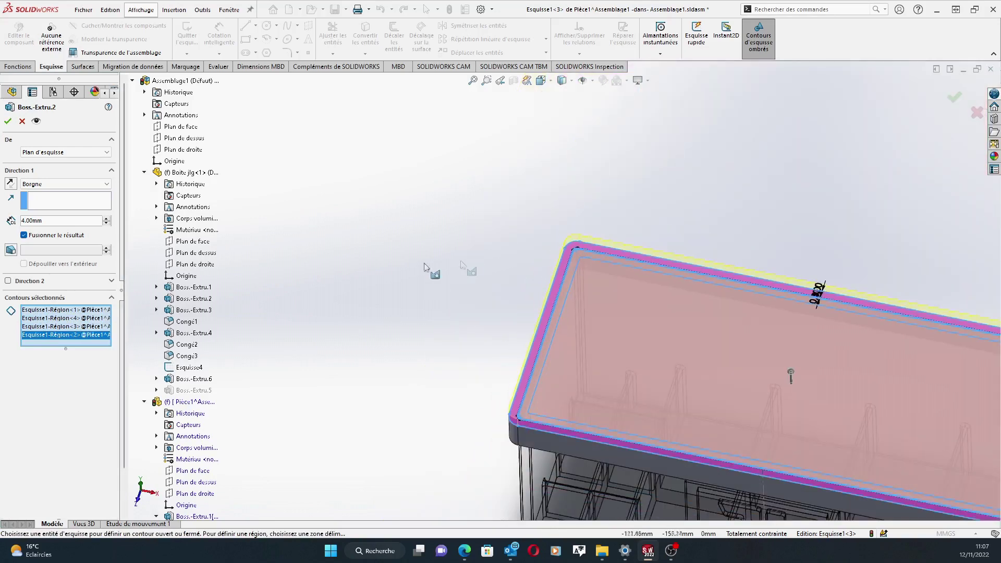
pyautogui.click(8, 121)
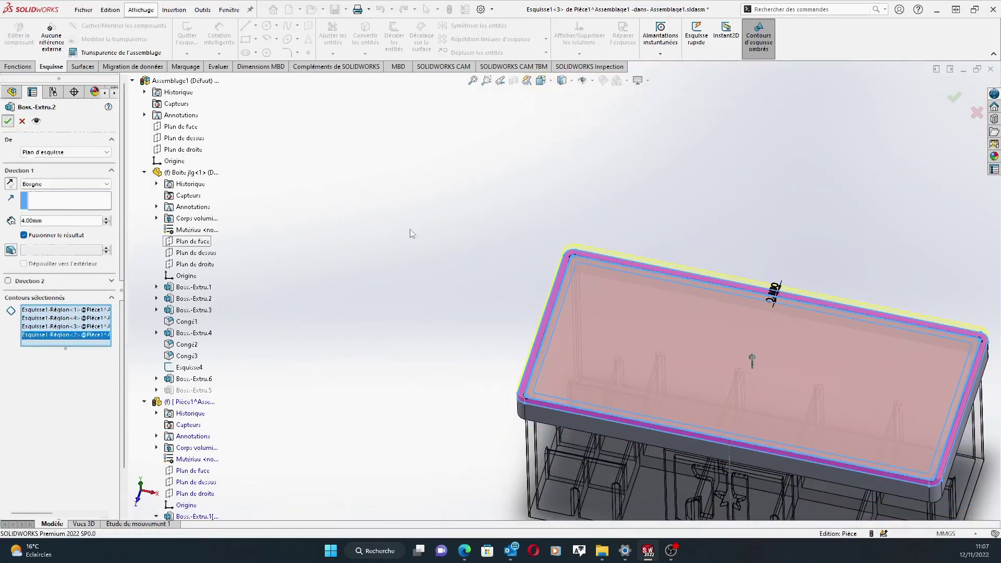
pyautogui.moveTo(499, 247); pyautogui.dragTo(443, 300, button='middle')
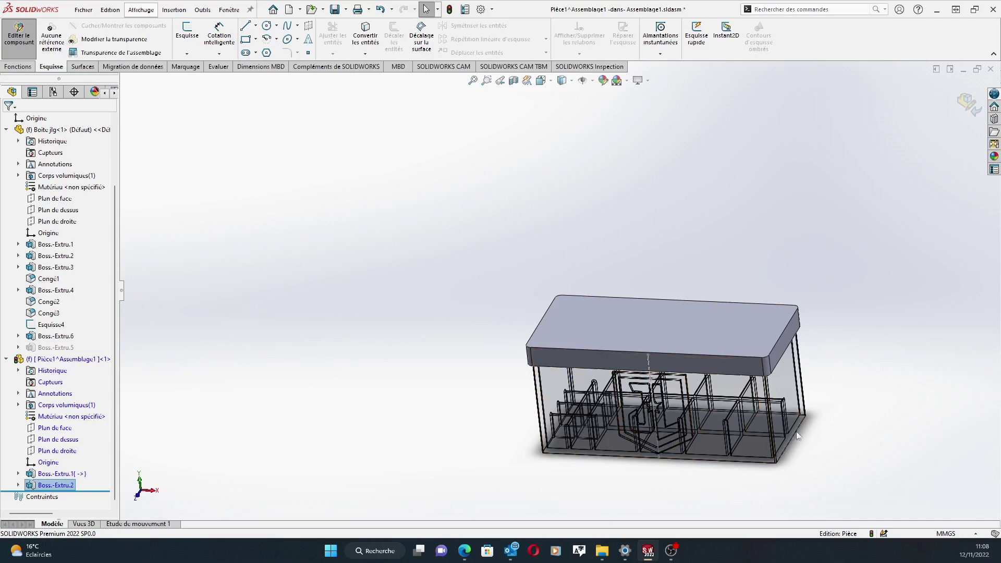
# Finish editing the lid part in context, return to the assembly and view the closed box from below.
pyautogui.scroll(3, 778, 470)
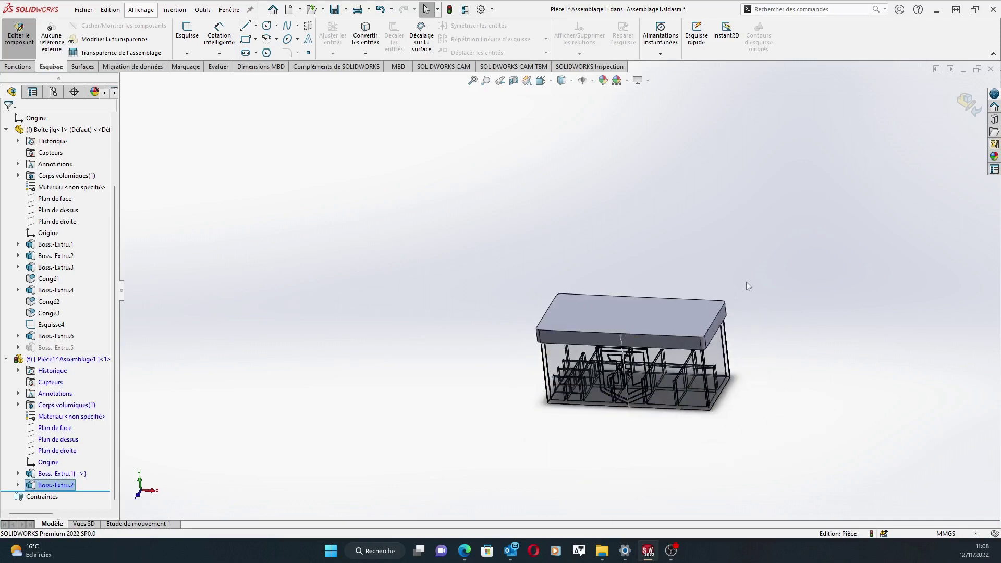
pyautogui.scroll(-3, 793, 207)
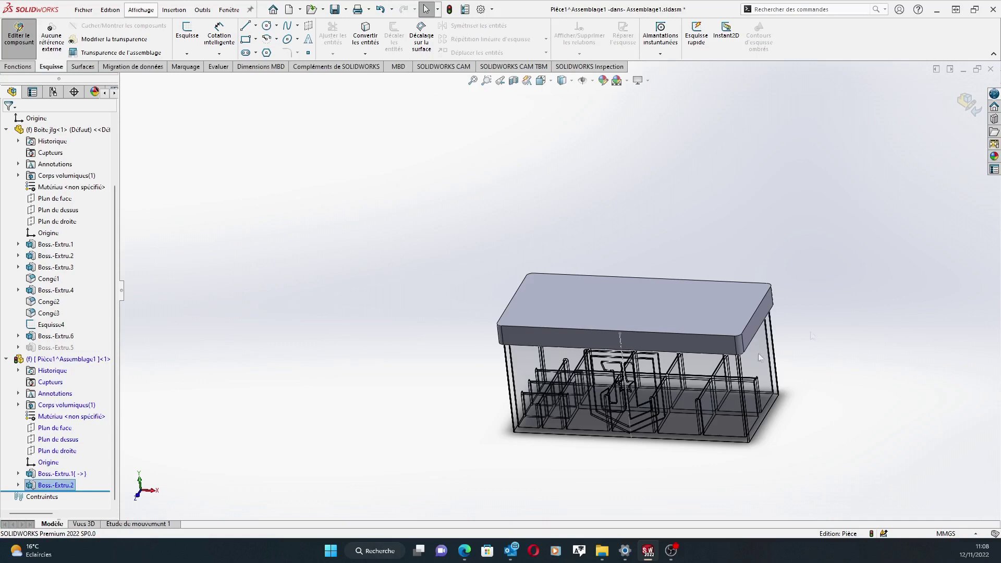
pyautogui.click(966, 106)
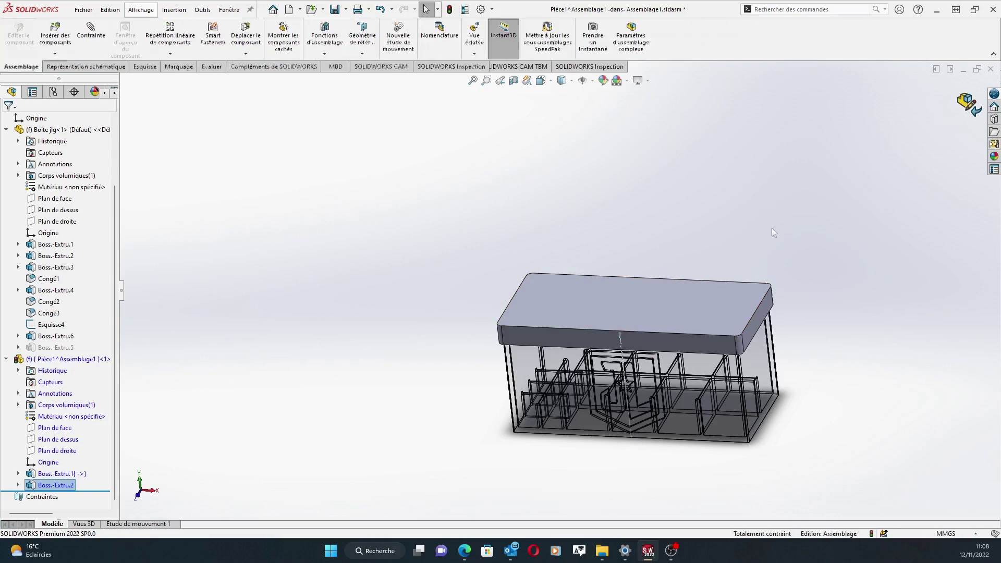
pyautogui.moveTo(690, 337); pyautogui.dragTo(774, 274, button='middle')
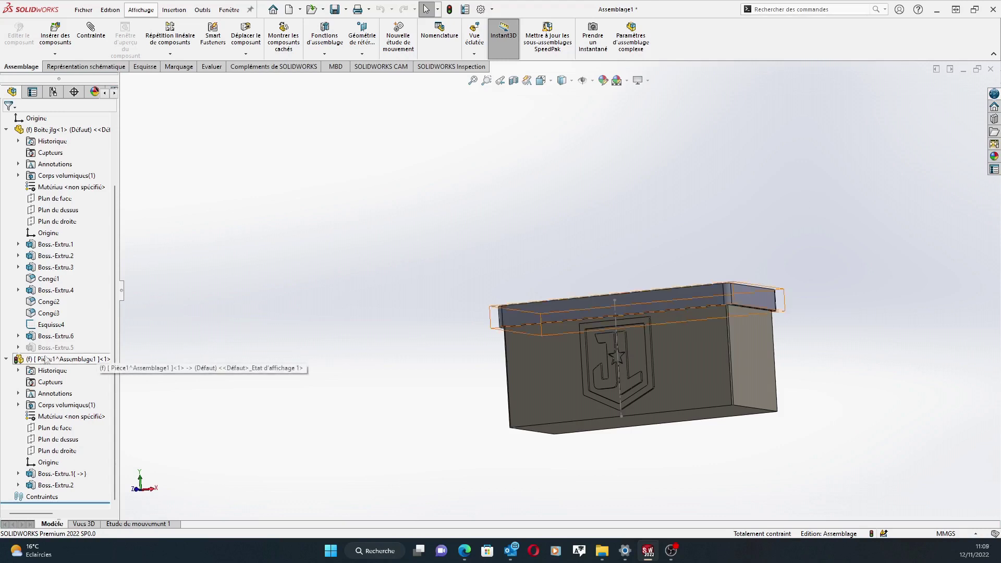
# Save the assembly under the file name "Assemblage Boîte" in the Jeu echets folder.
pyautogui.click(83, 10)
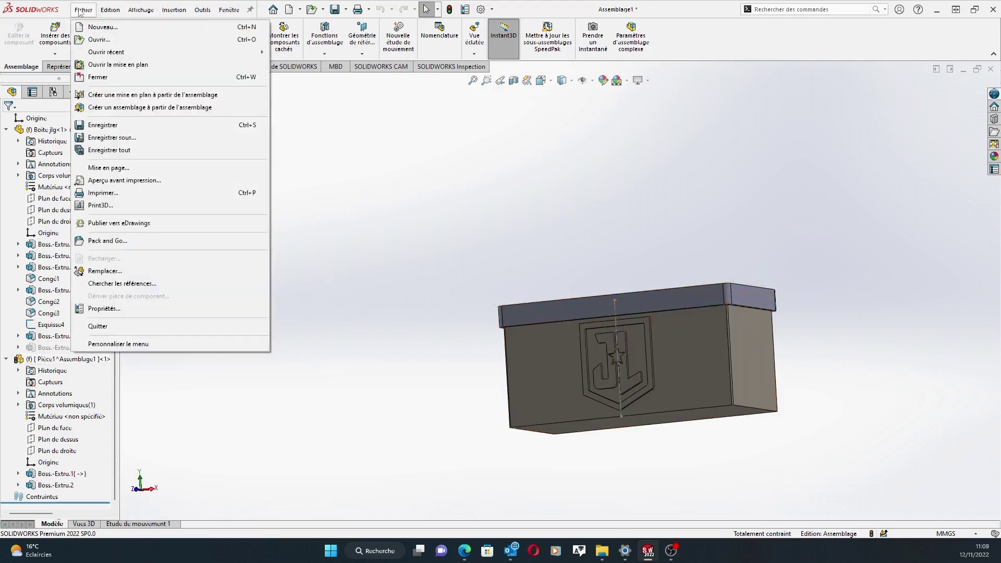
pyautogui.click(104, 137)
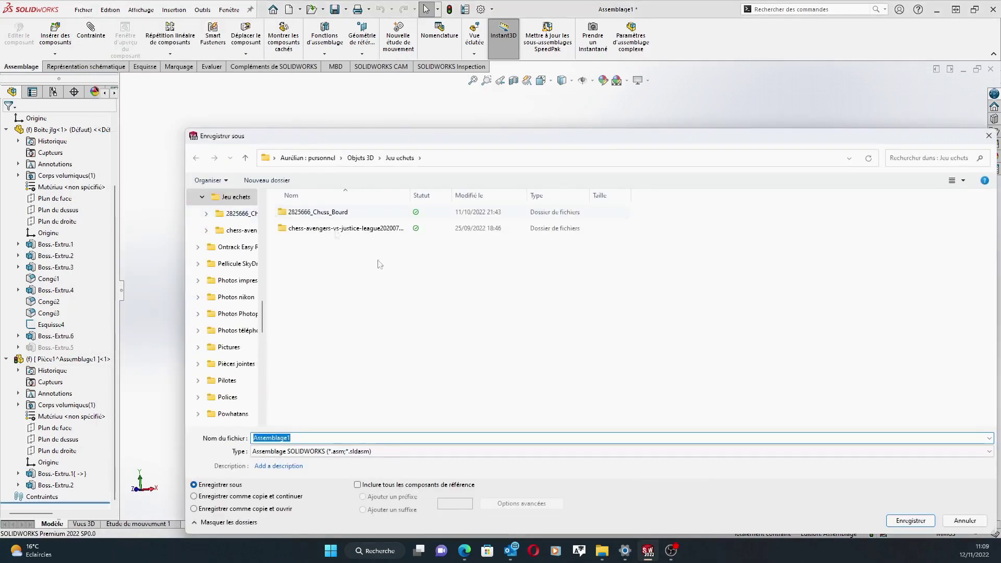
pyautogui.moveTo(442, 137); pyautogui.dragTo(411, 86)
pyautogui.click(281, 384)
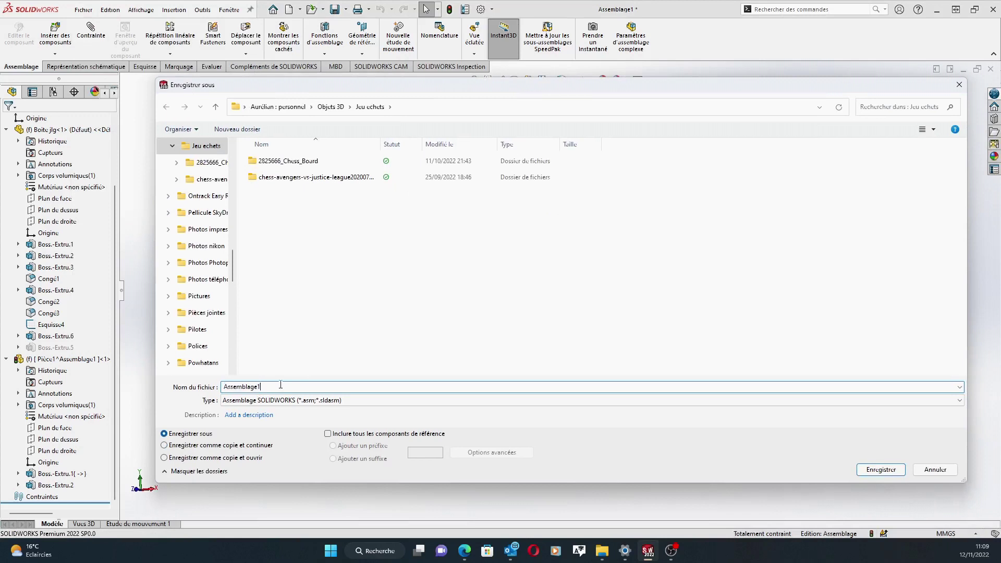
pyautogui.write('Boi')
pyautogui.write('îte')
pyautogui.click(881, 469)
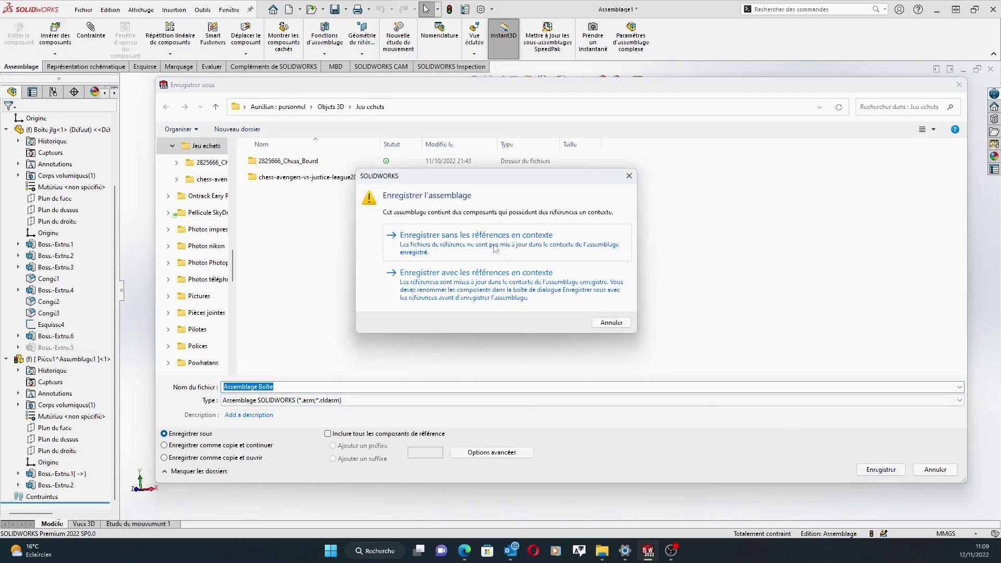
# Save with the in-context references, check the listed reference files and save them all.
pyautogui.click(475, 292)
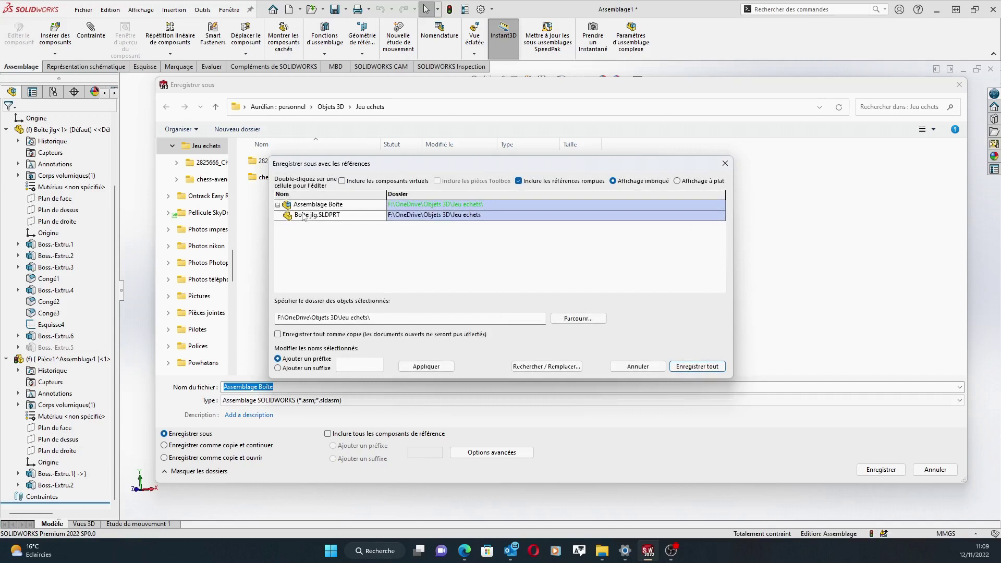
pyautogui.click(278, 205)
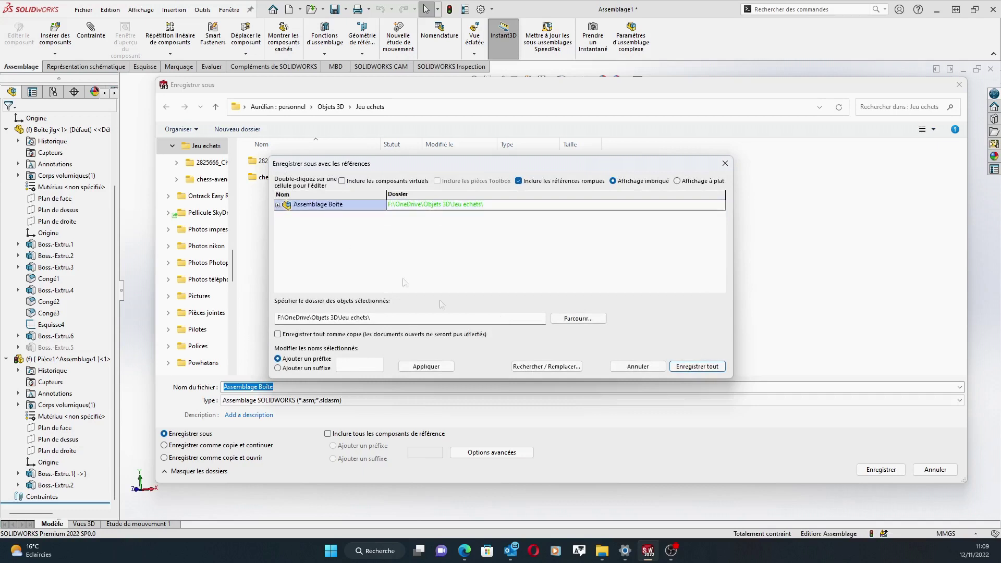
pyautogui.click(278, 205)
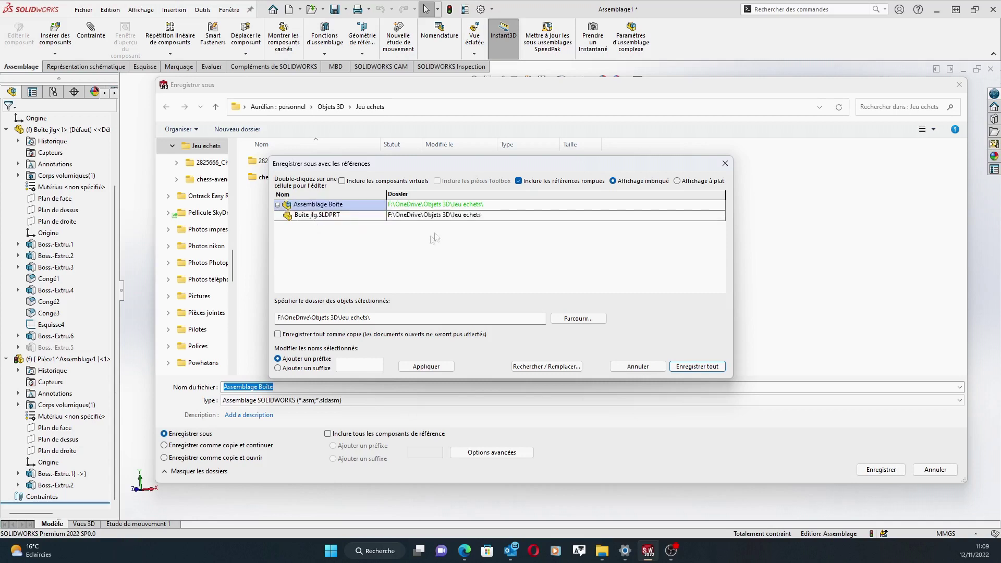
pyautogui.click(685, 367)
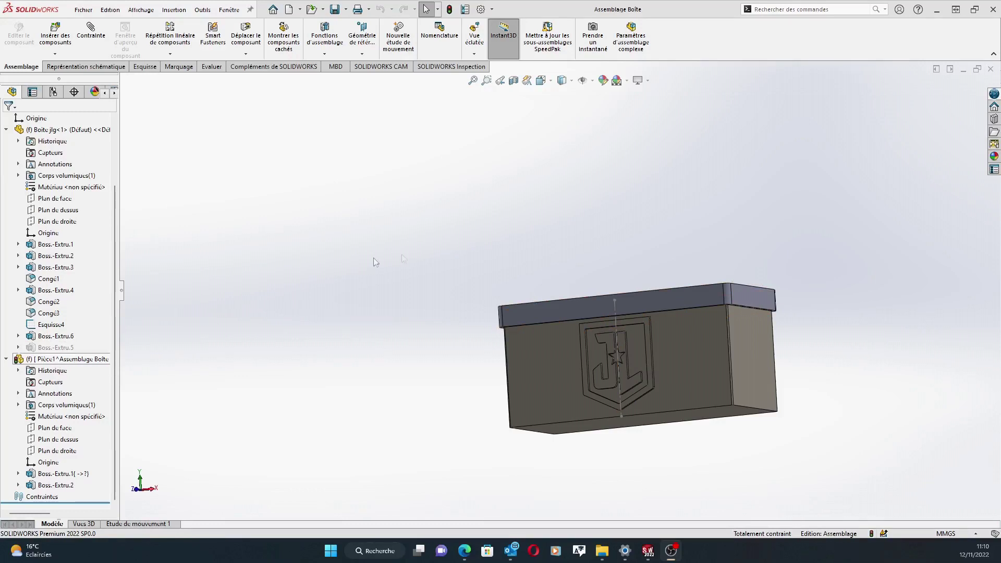
# Try to save the virtual lid part Pièce1 to an external file in the Jeu echets folder.
pyautogui.rightClick(37, 360)
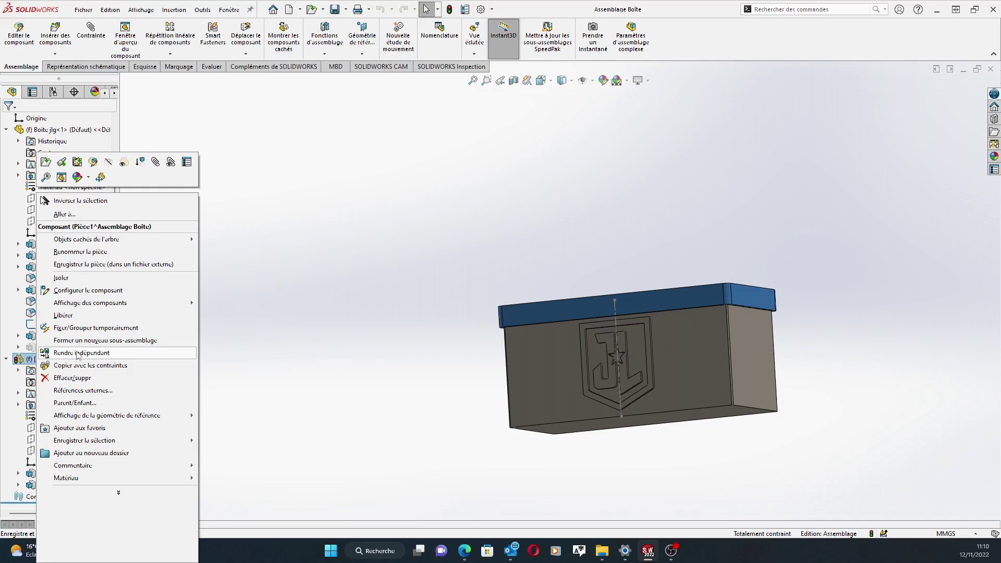
pyautogui.click(134, 269)
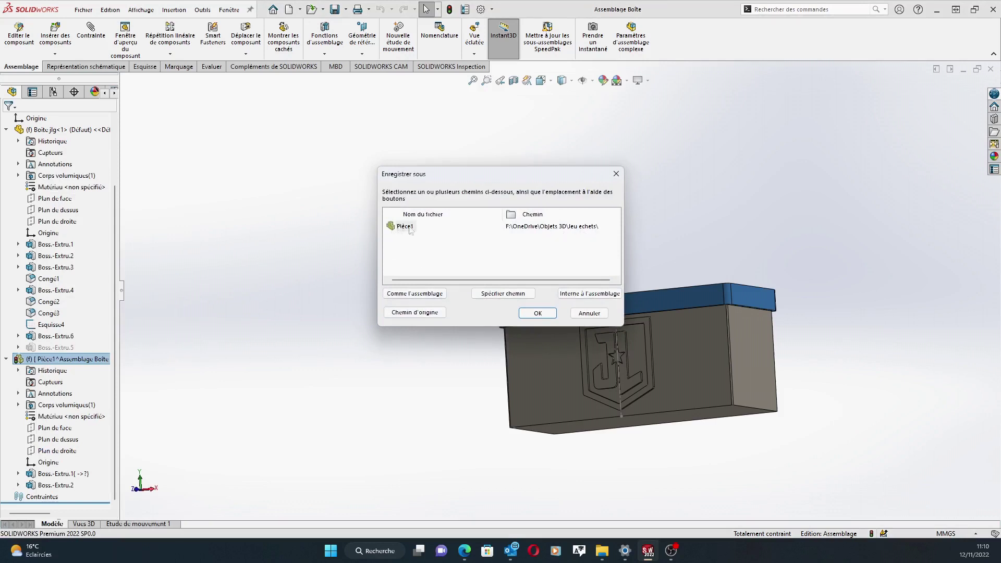
pyautogui.click(538, 314)
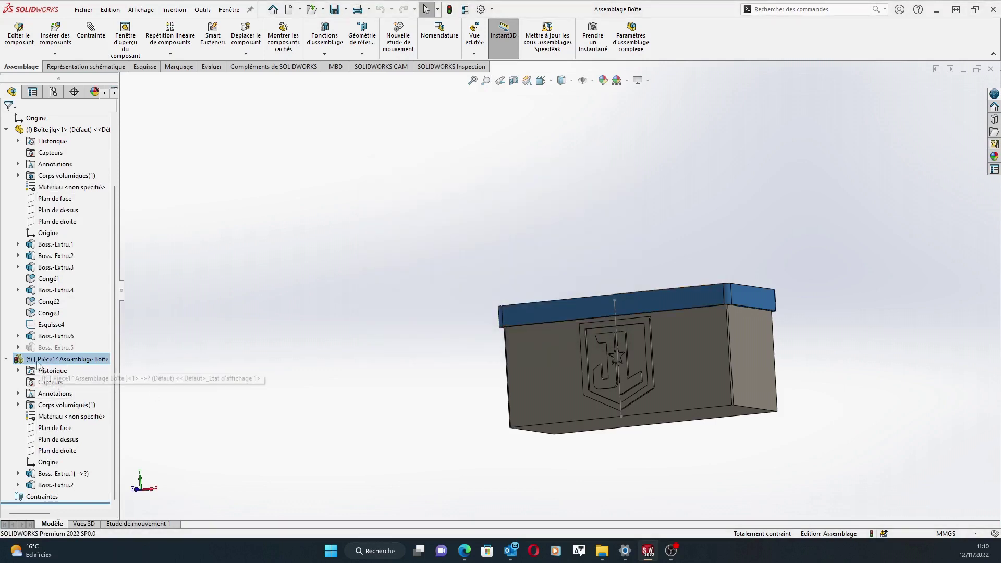
# Rename the virtual lid part Pièce1 in the assembly tree as "Couvercle".
pyautogui.click(45, 359)
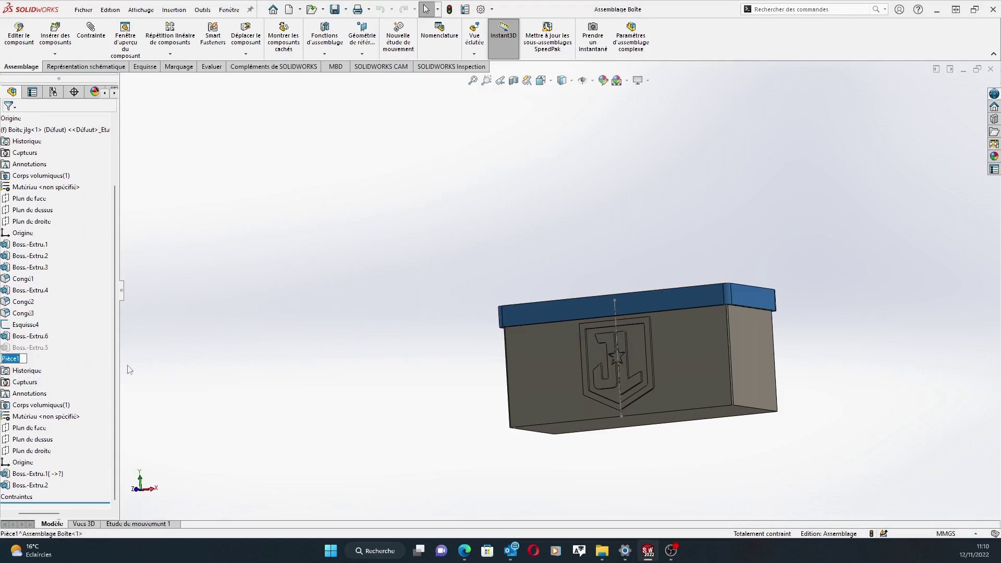
pyautogui.write('Couvercle')
pyautogui.press('Return')
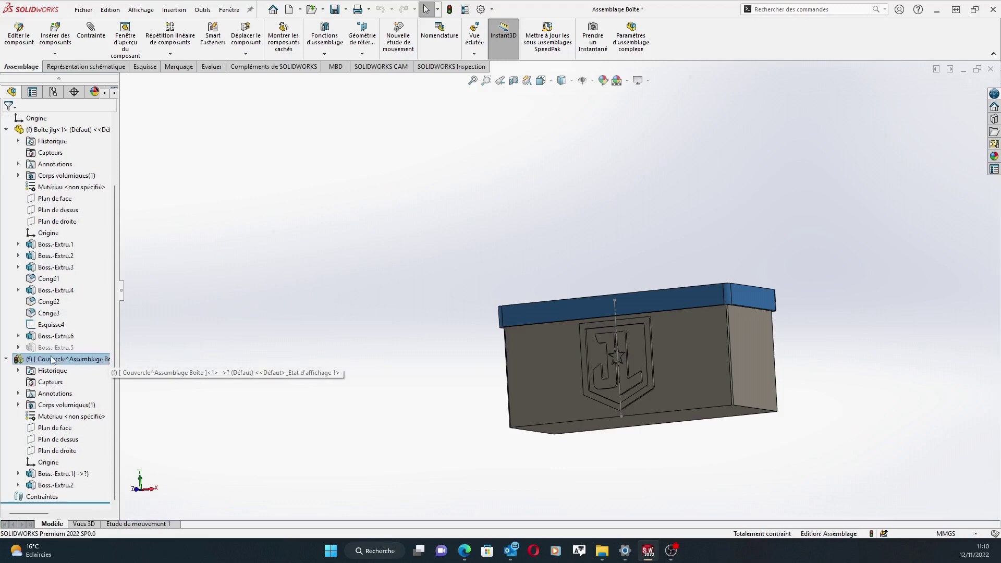
# Save the Couvercle part to an external file in the Jeu echets folder and close the assembly, saving all modified documents.
pyautogui.rightClick(53, 360)
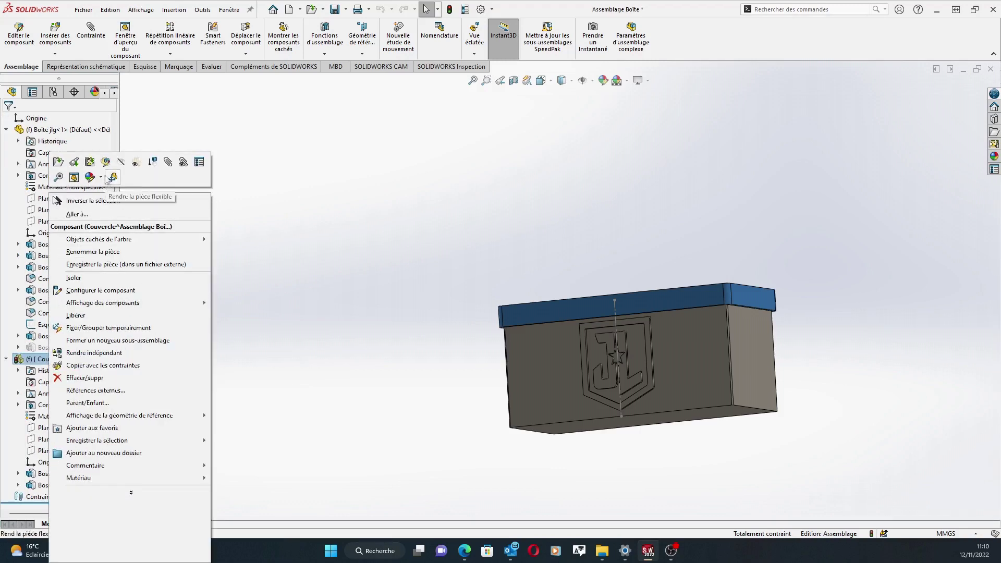
pyautogui.click(125, 265)
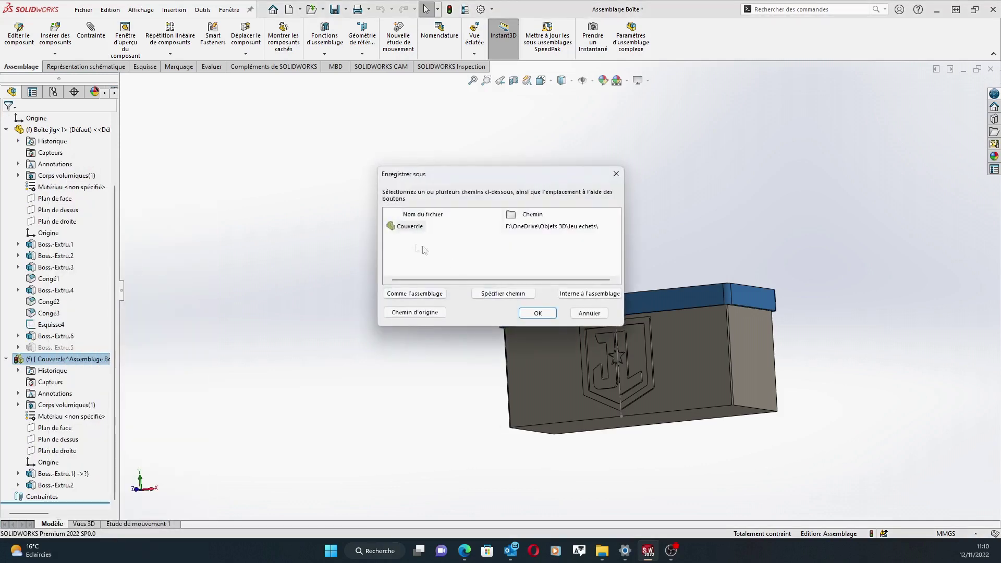
pyautogui.click(537, 314)
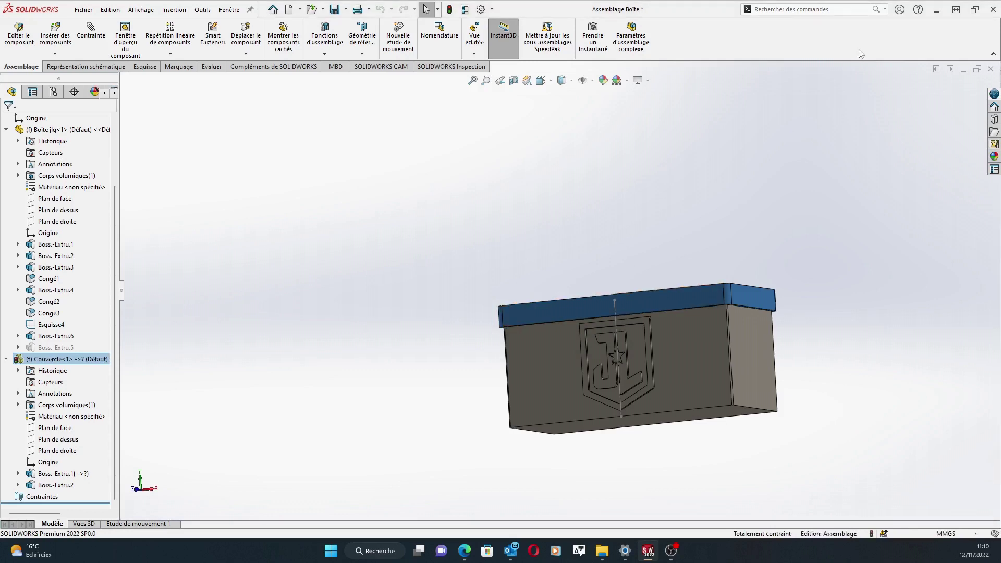
pyautogui.click(989, 71)
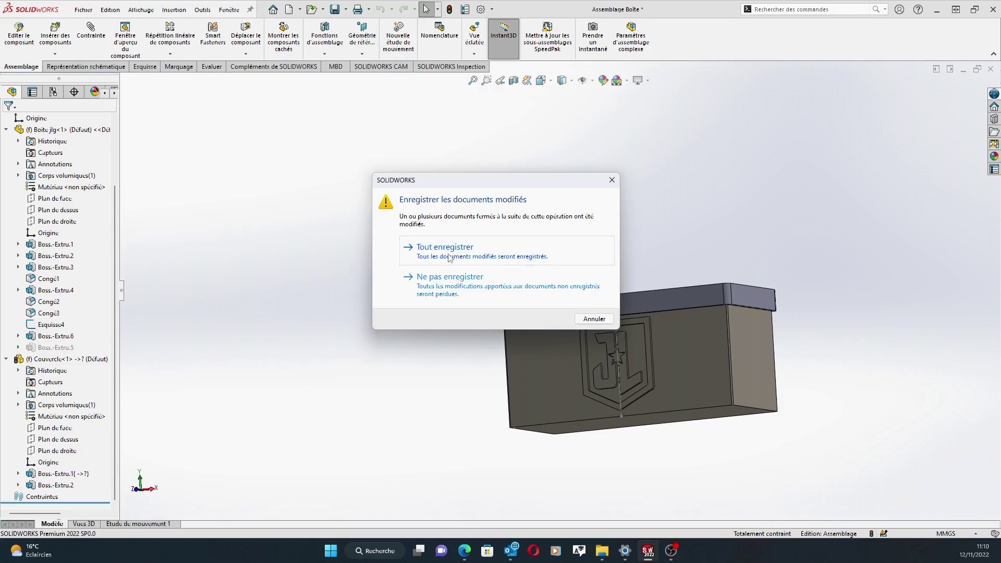
pyautogui.click(448, 256)
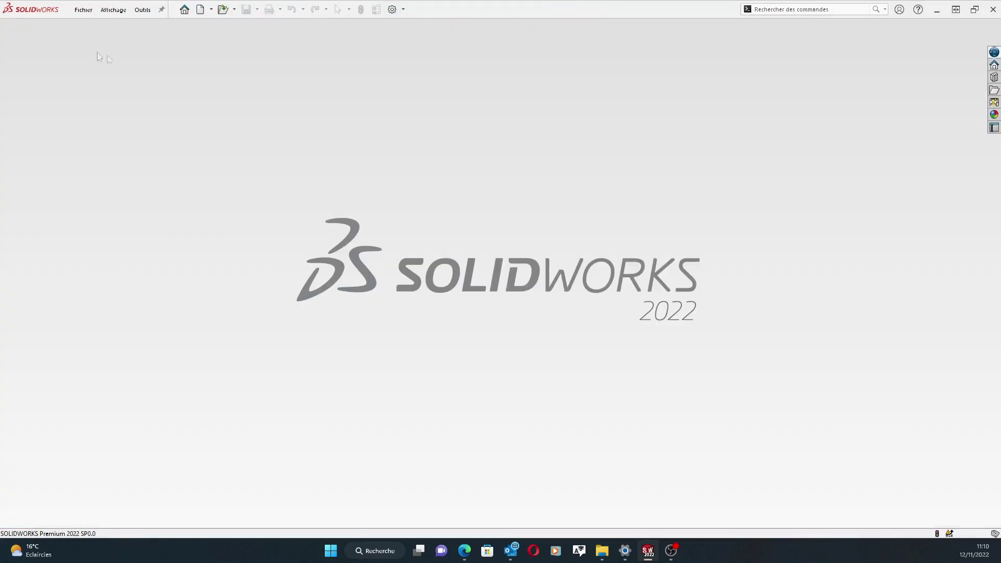
pyautogui.click(84, 9)
pyautogui.click(96, 38)
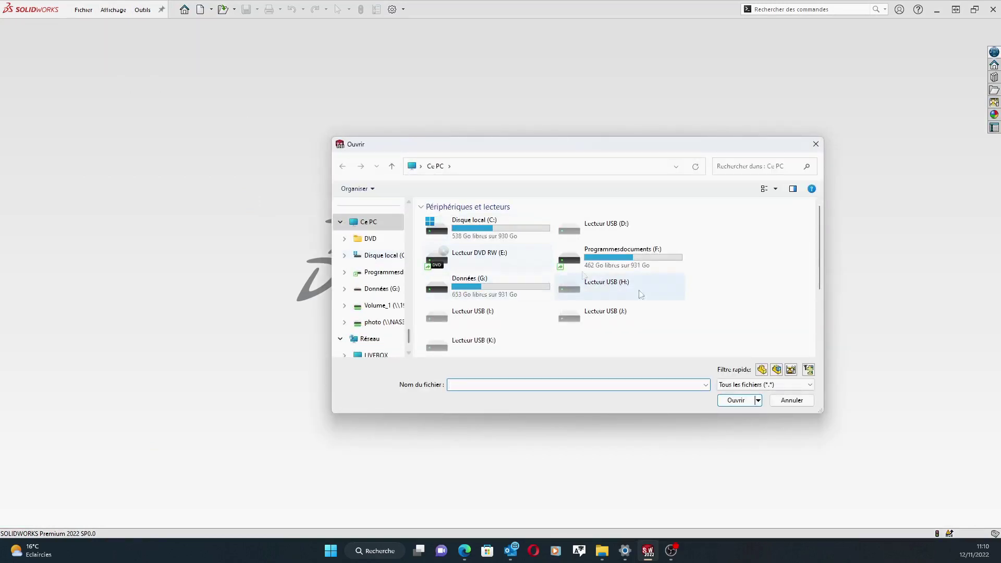
pyautogui.click(791, 401)
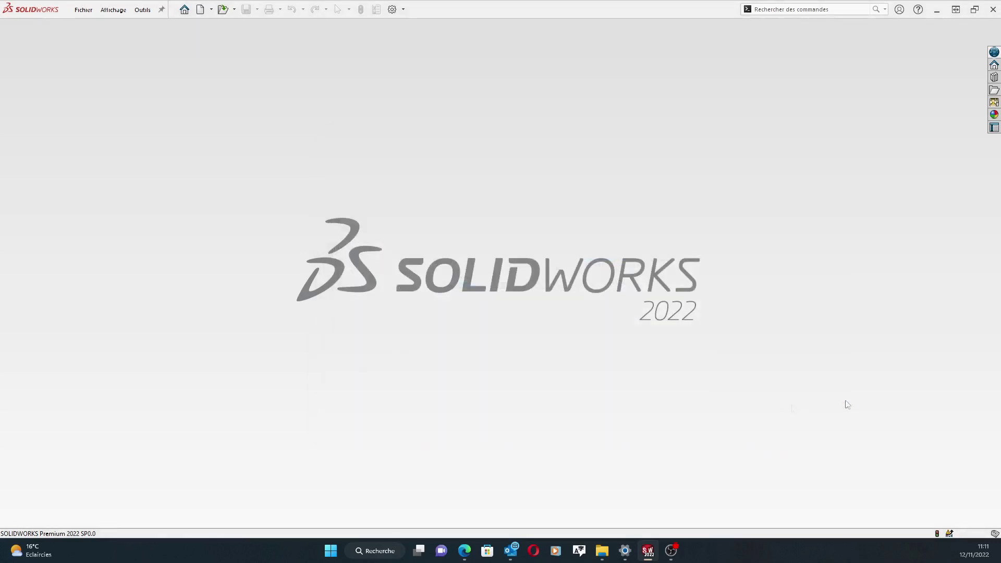
# Open the Couvercle part file from the Jeu echets folder.
pyautogui.hotkey('ctrl', 'o')
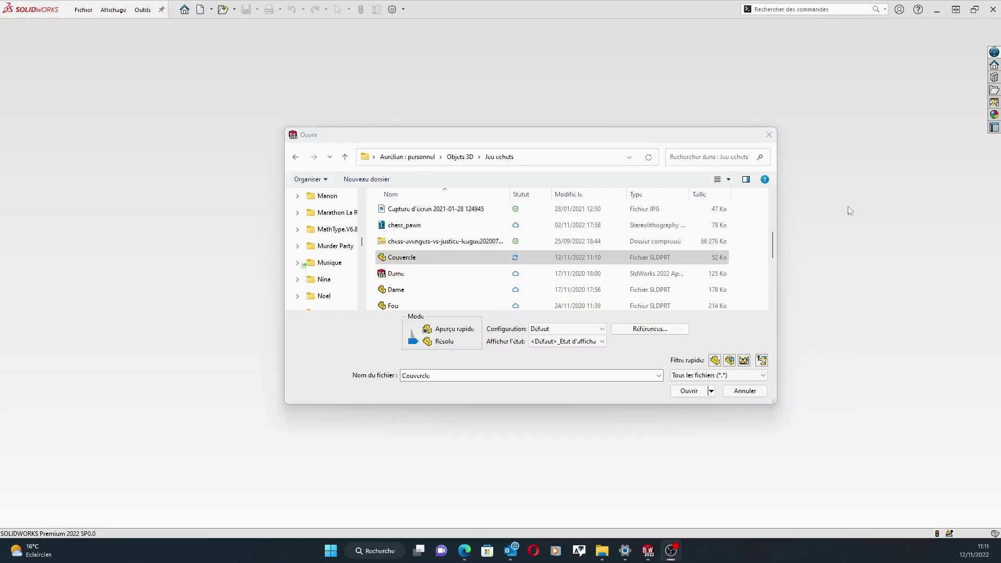
pyautogui.click(408, 259)
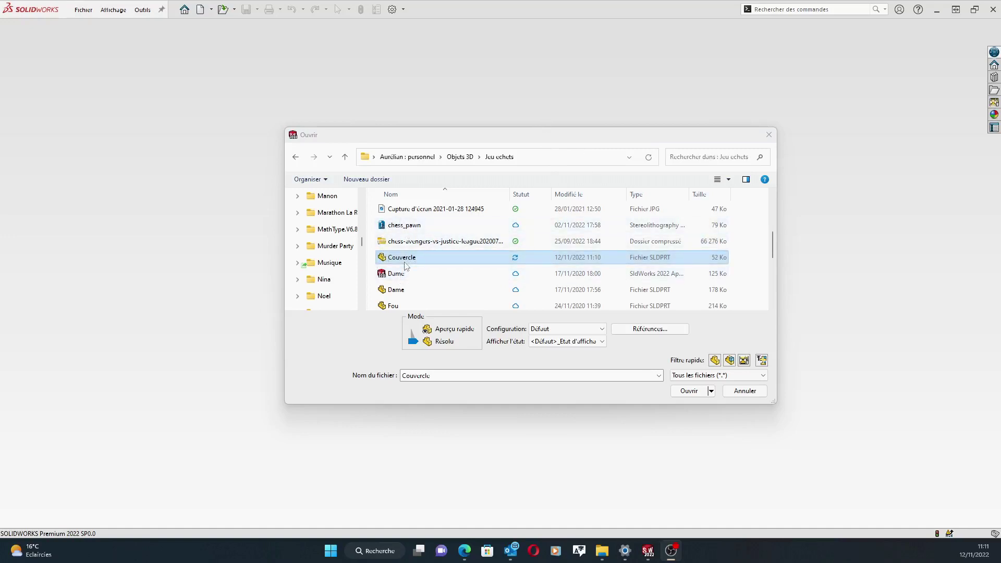
pyautogui.scroll(2, 443, 258)
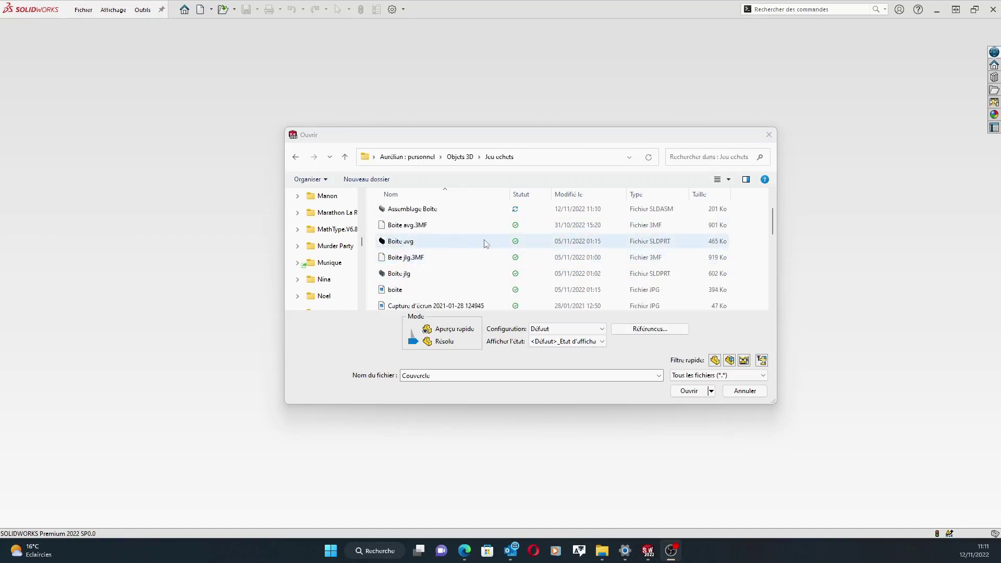
pyautogui.scroll(-2, 485, 244)
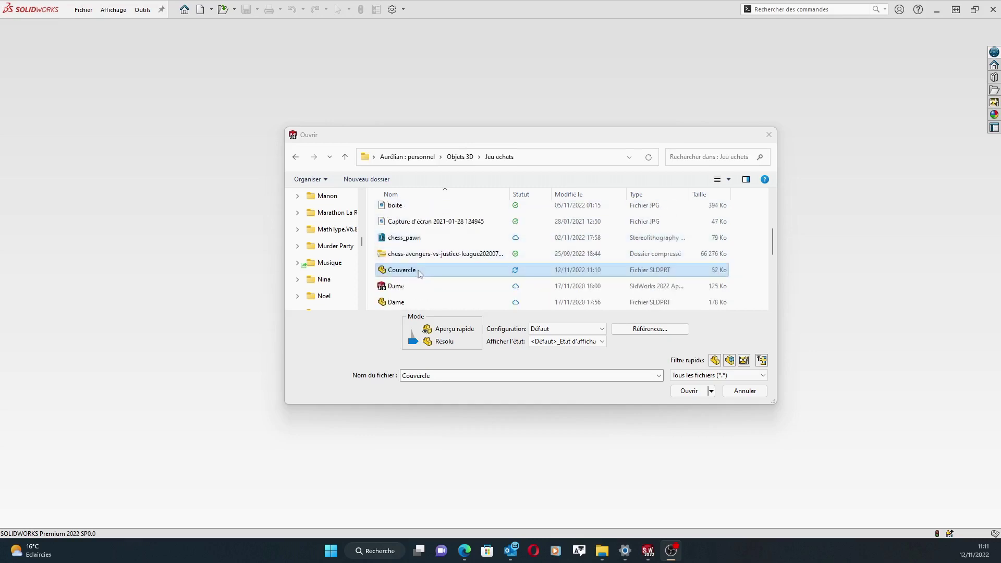
pyautogui.click(688, 392)
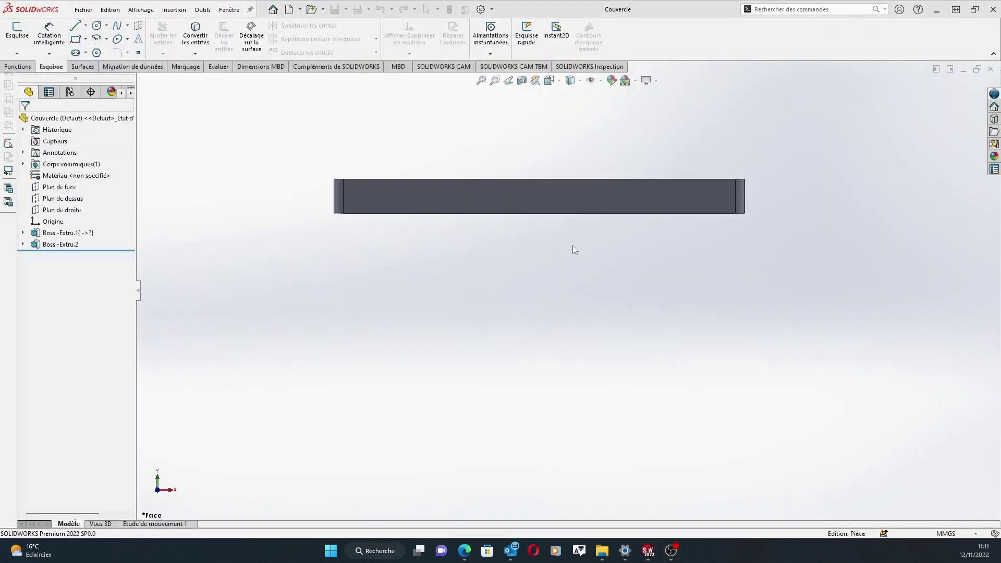
# Apply a light grey appearance from the Plastique category to the whole lid body and save the part.
pyautogui.moveTo(541, 299); pyautogui.dragTo(568, 328, button='middle')
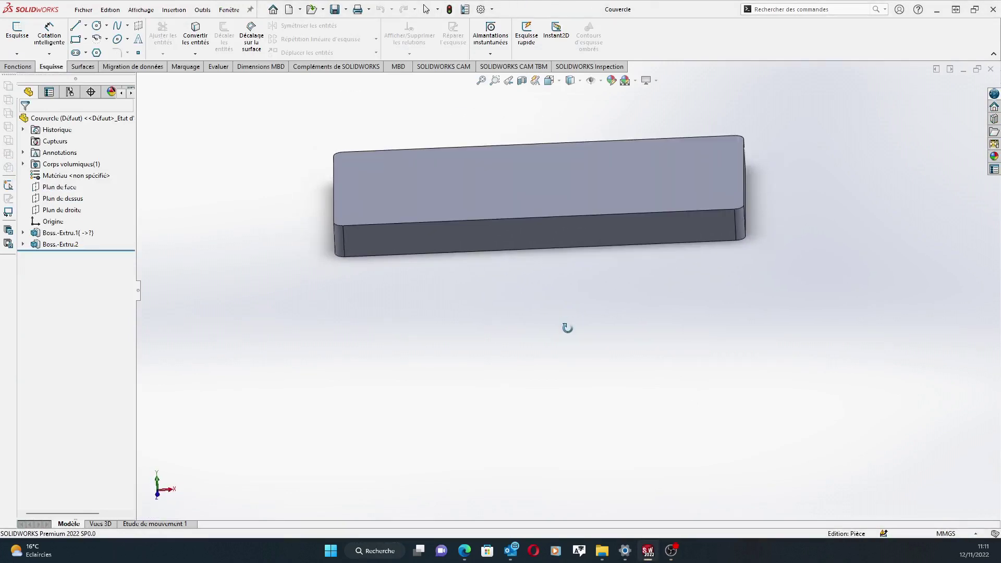
pyautogui.click(994, 156)
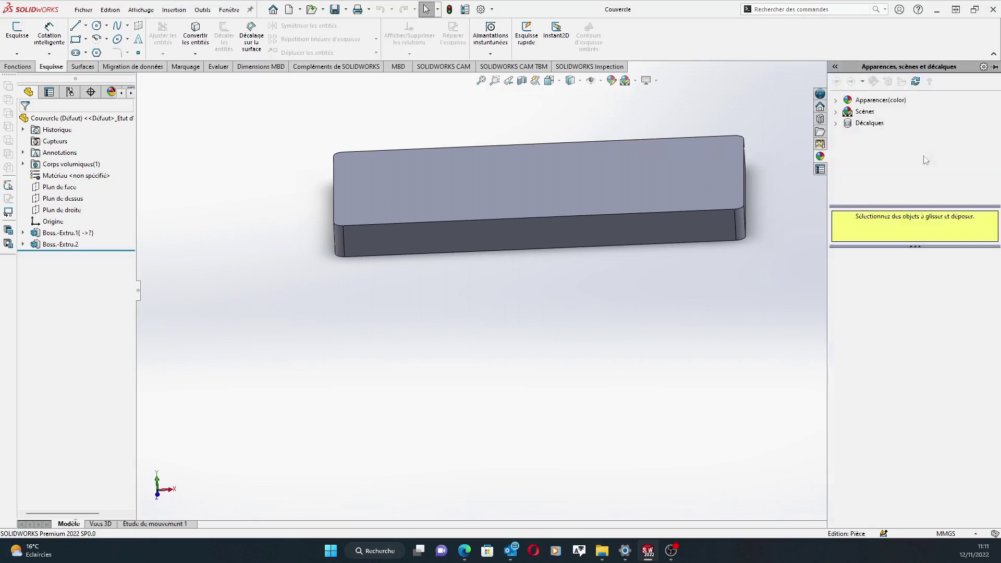
pyautogui.click(837, 100)
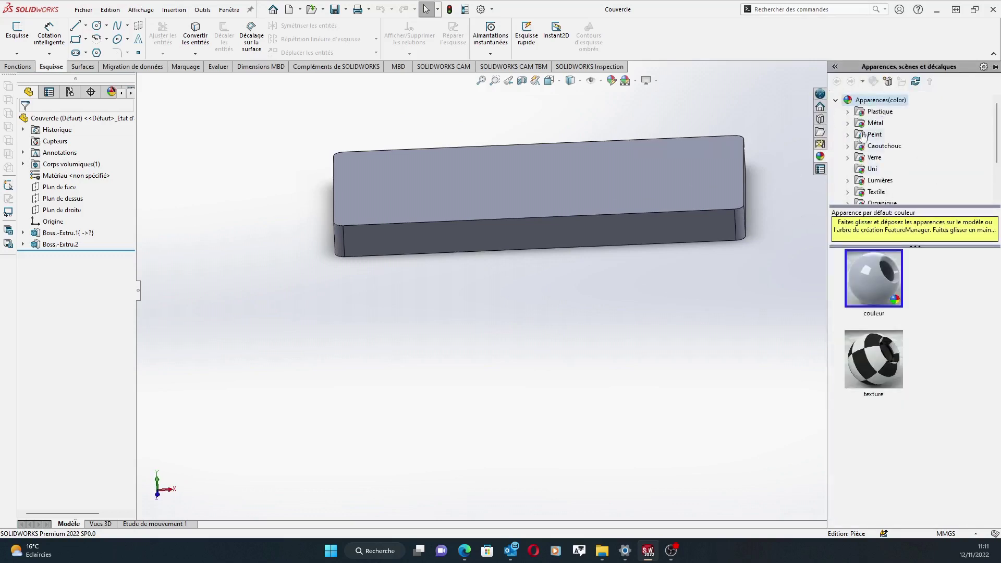
pyautogui.click(848, 111)
pyautogui.click(893, 123)
pyautogui.moveTo(879, 301); pyautogui.dragTo(527, 186)
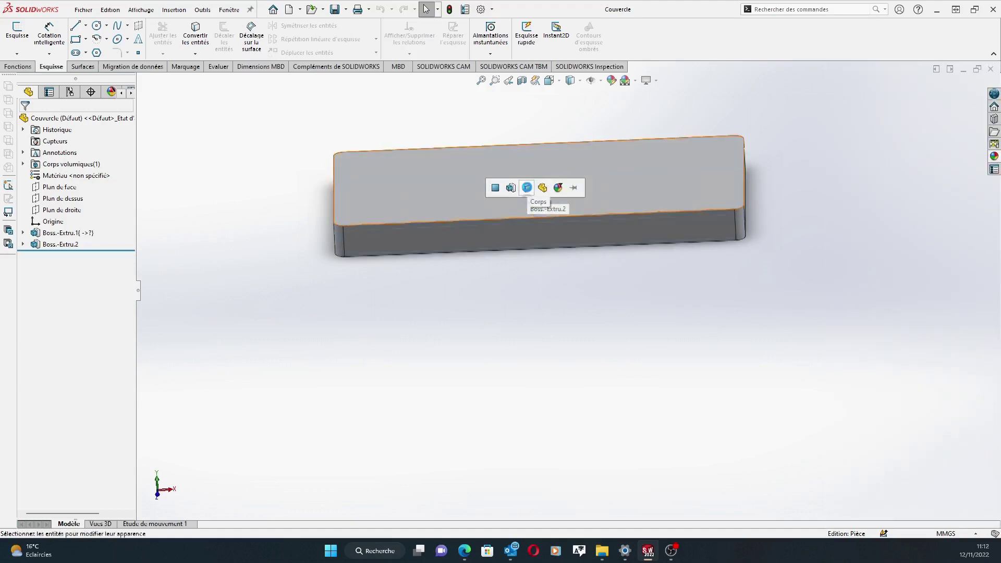
pyautogui.click(528, 188)
pyautogui.moveTo(403, 322); pyautogui.dragTo(412, 303, button='middle')
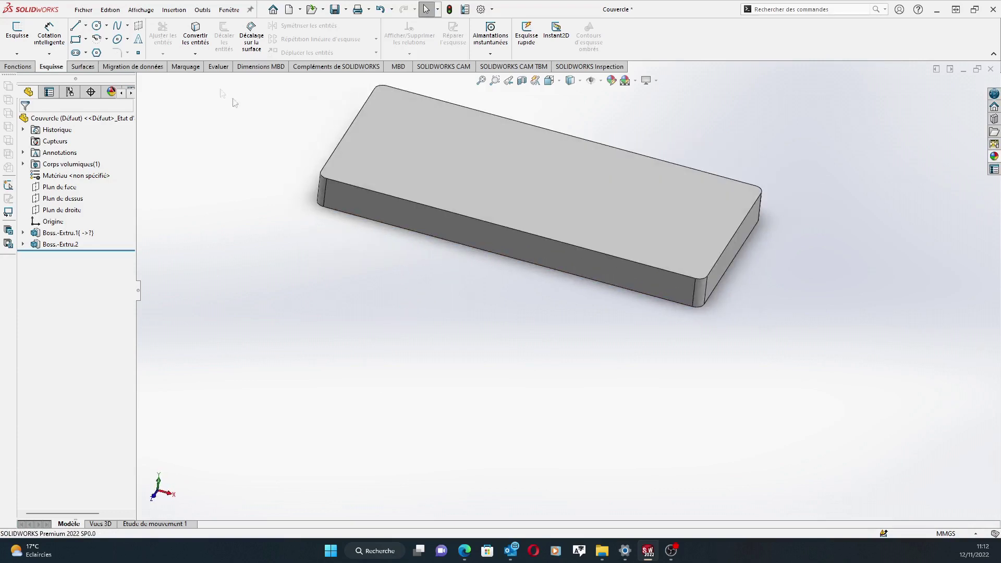
pyautogui.click(83, 9)
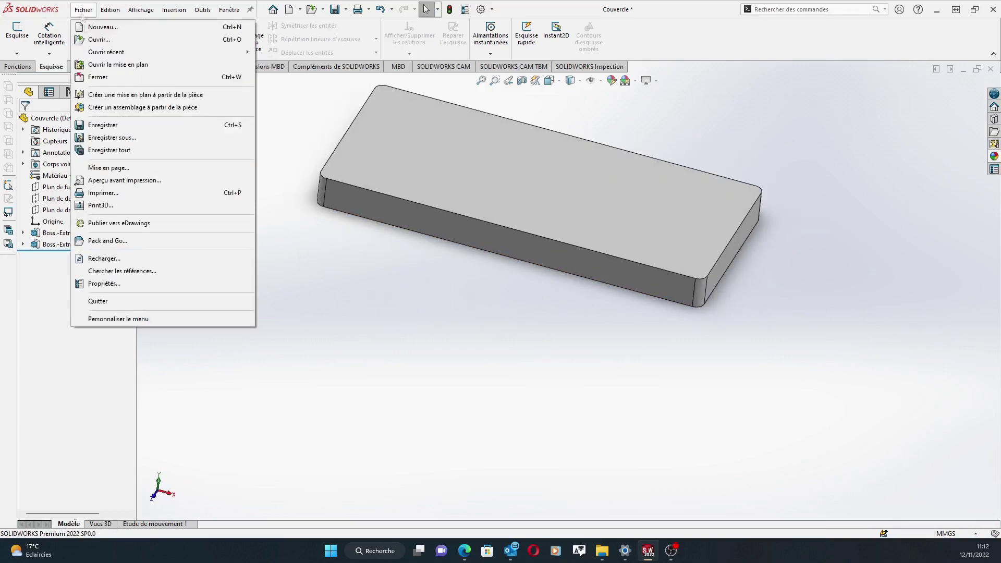
pyautogui.click(104, 125)
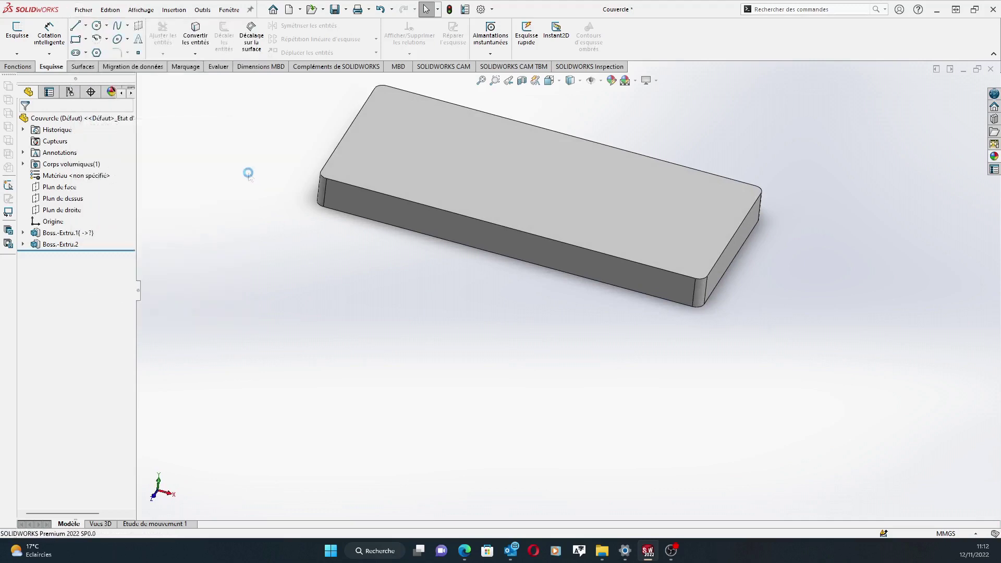
# Set up the lid in Print3D with its flat outer face as the bottom plane on the print bed and accept.
pyautogui.click(87, 9)
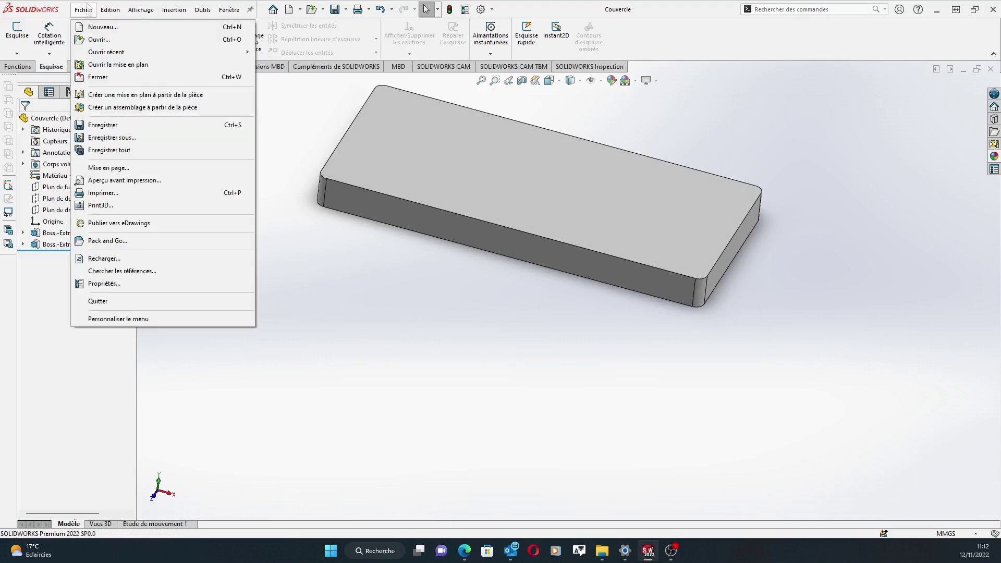
pyautogui.click(101, 207)
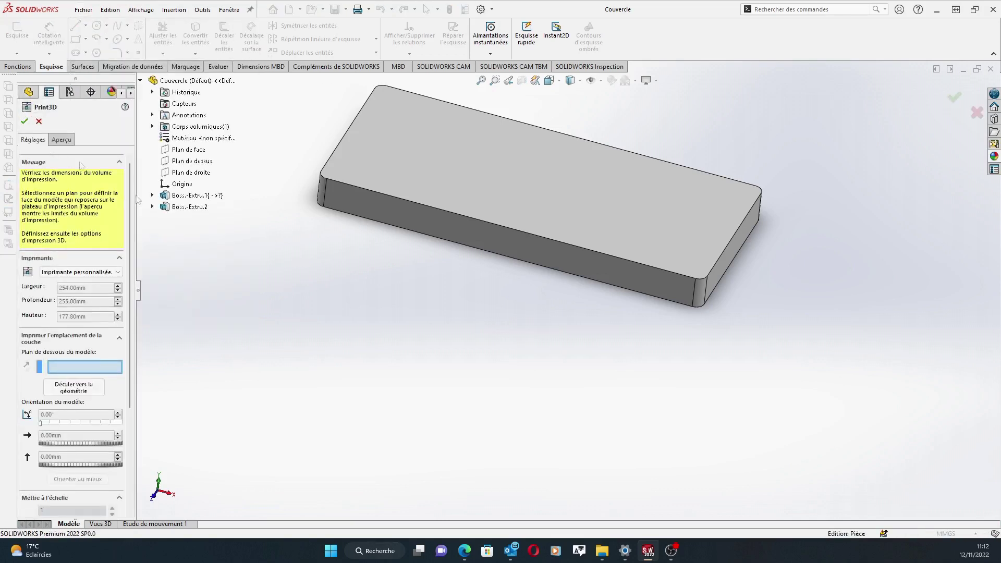
pyautogui.click(556, 196)
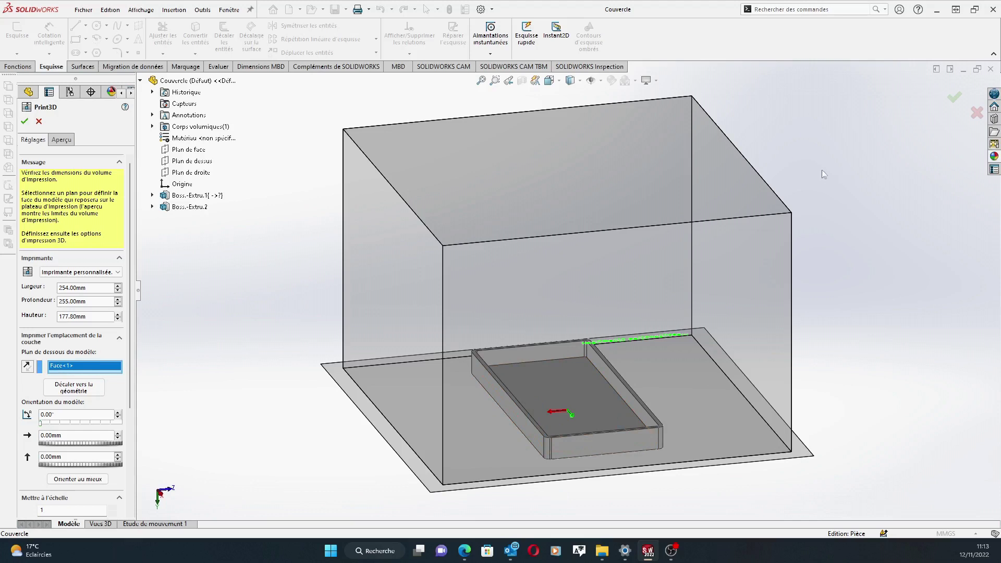
pyautogui.click(954, 97)
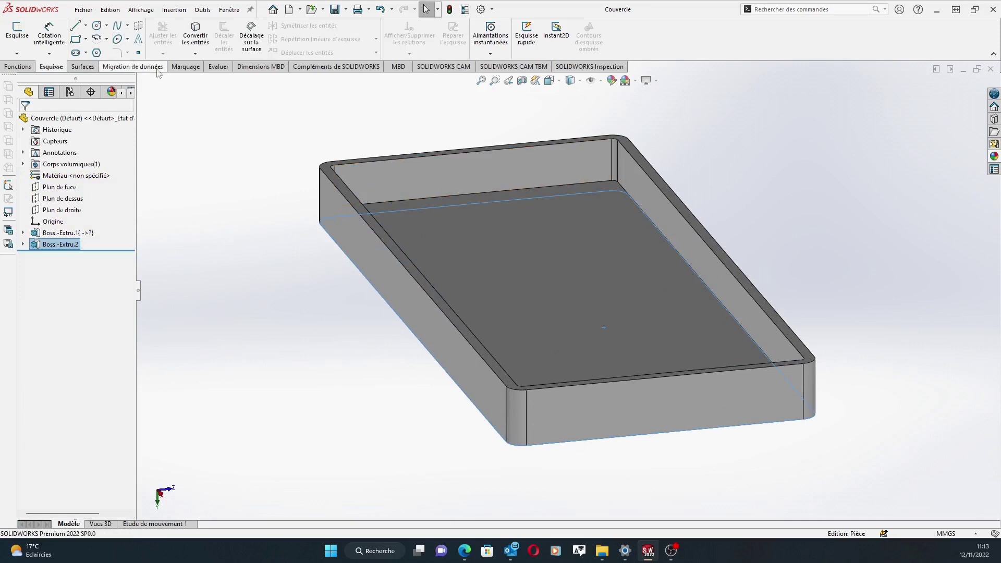
# Export the lid as Couvercle in 3D Manufacturing Format (*.3mf) to the Jeu echets folder.
pyautogui.click(82, 10)
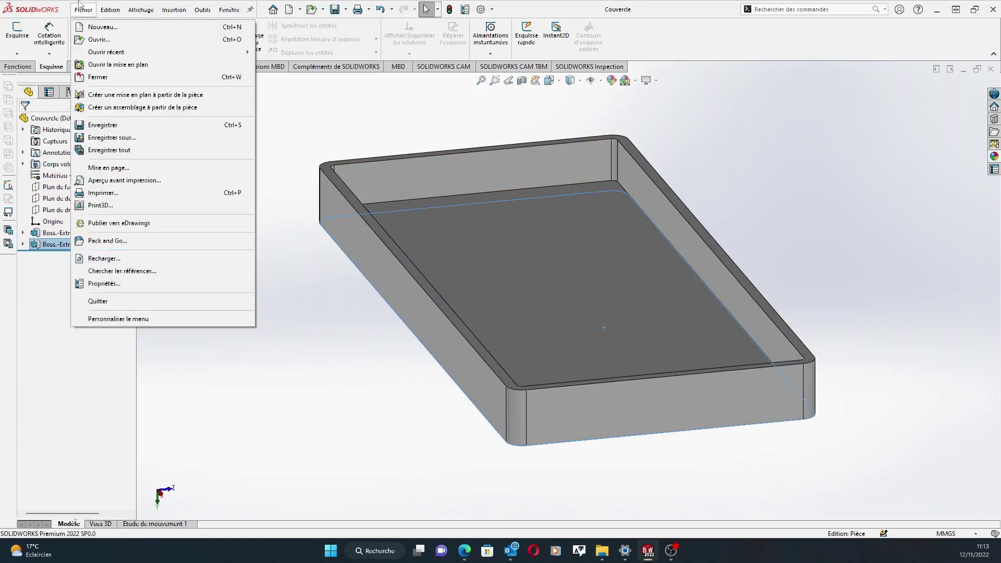
pyautogui.click(101, 142)
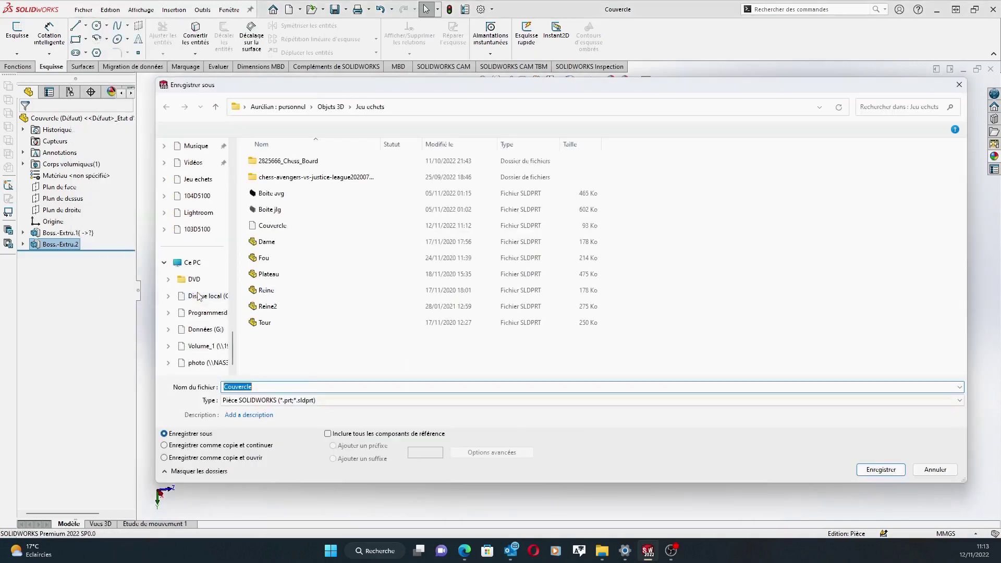
pyautogui.click(326, 401)
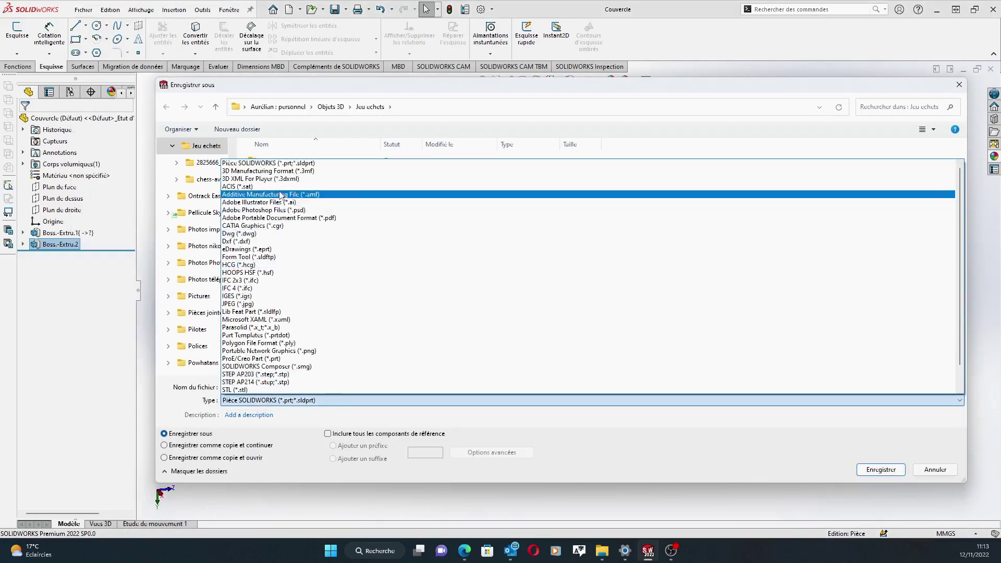
pyautogui.click(280, 171)
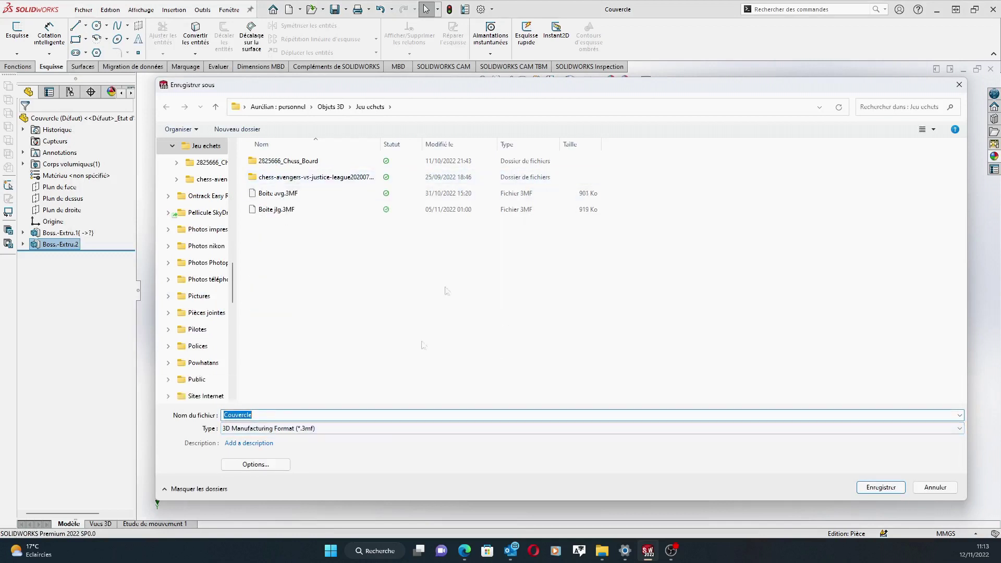
pyautogui.click(876, 486)
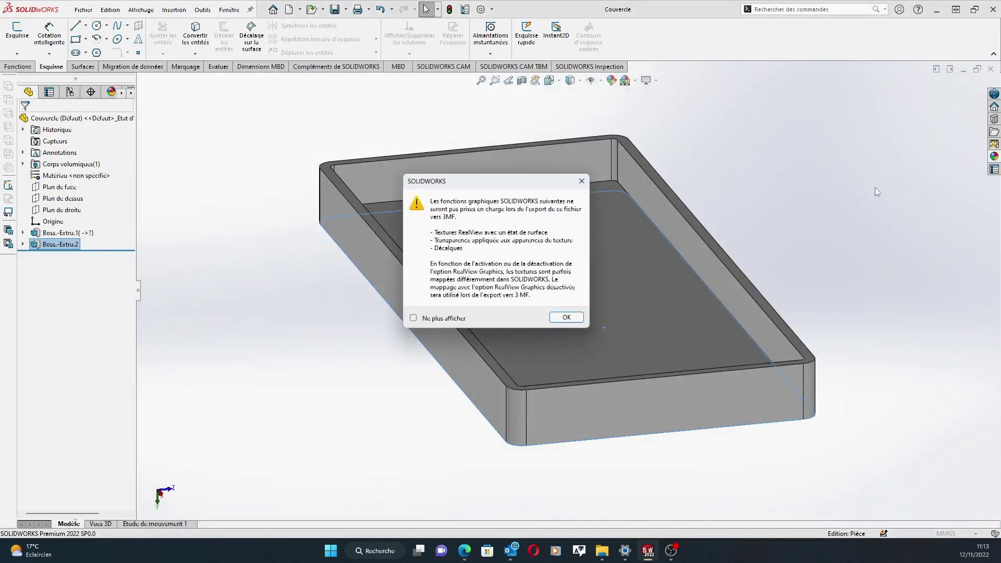
pyautogui.click(565, 318)
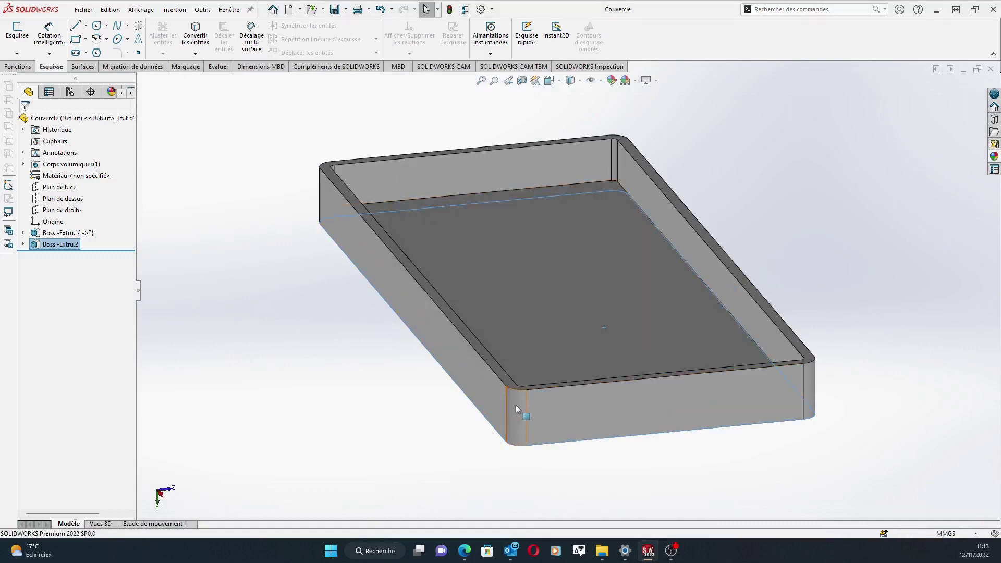
# Examine the lid's inner rim, corner and outer face from several angles.
pyautogui.moveTo(820, 234); pyautogui.dragTo(803, 285, button='middle')
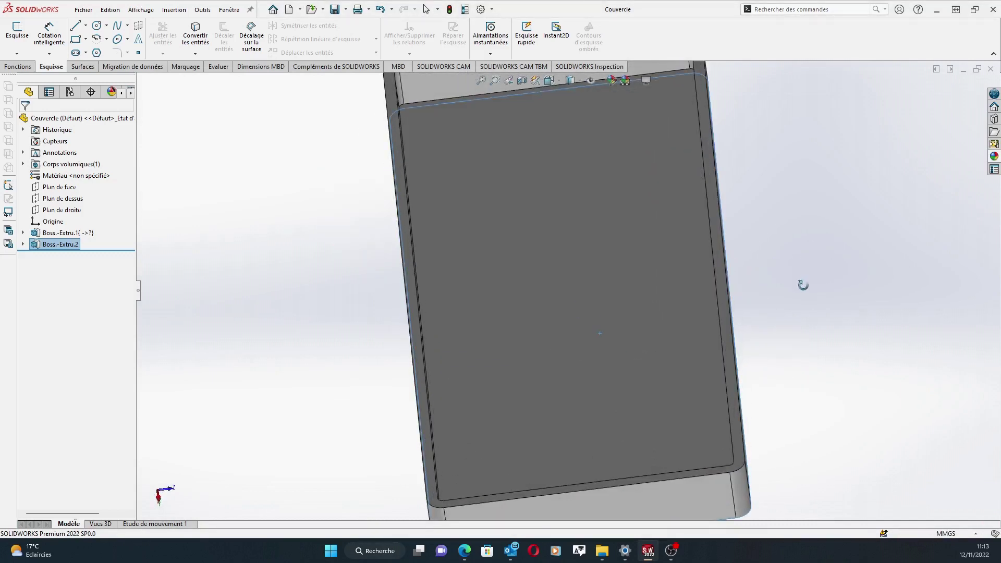
pyautogui.scroll(4, 744, 334)
pyautogui.moveTo(602, 382); pyautogui.dragTo(609, 435, button='middle')
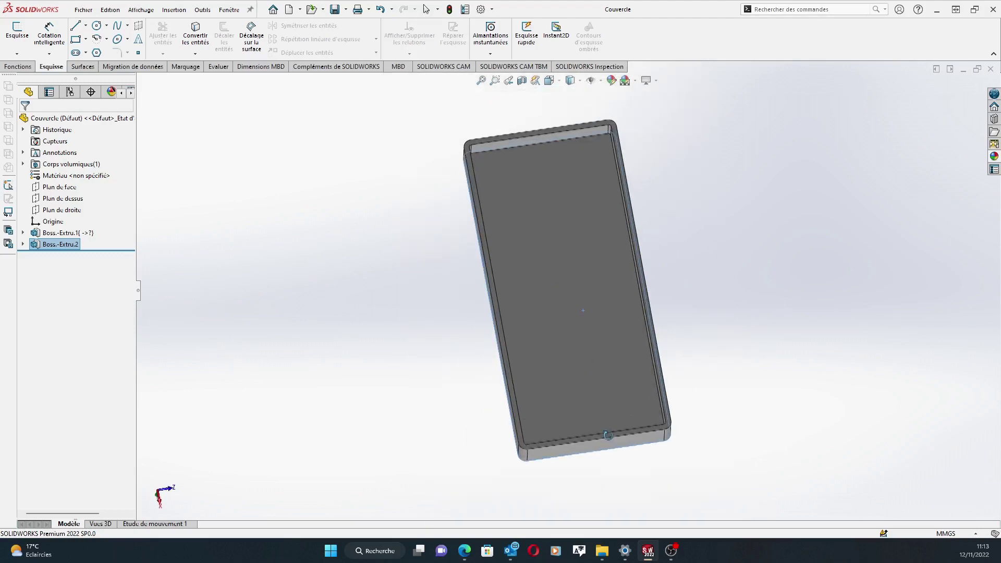
pyautogui.scroll(-8, 599, 149)
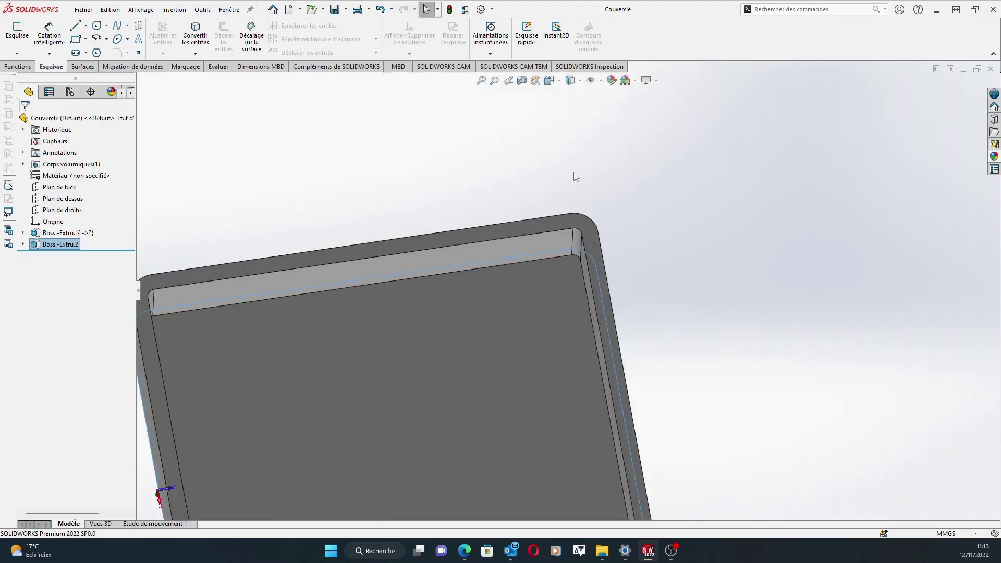
pyautogui.moveTo(591, 183); pyautogui.dragTo(577, 268, button='middle')
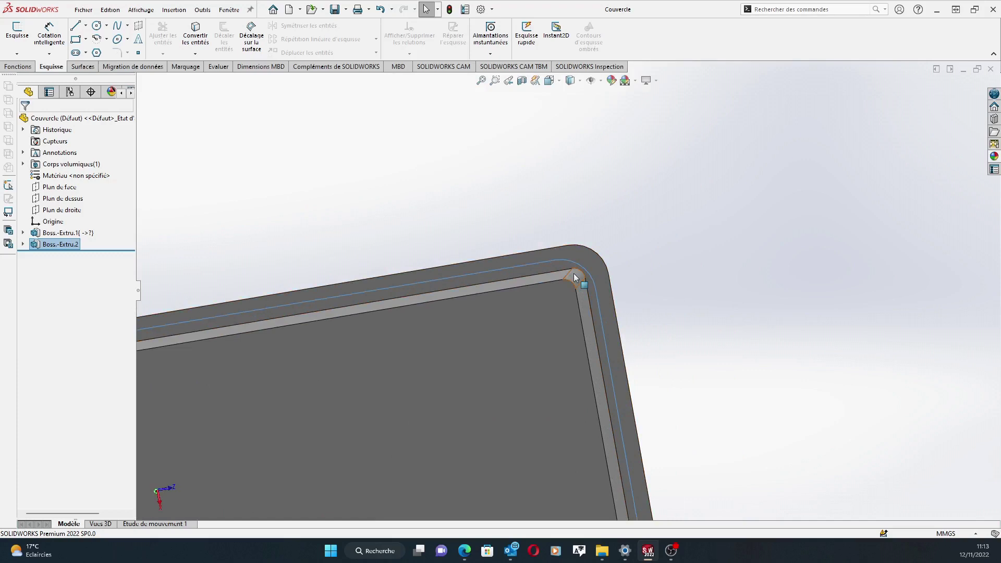
pyautogui.moveTo(557, 265); pyautogui.dragTo(569, 205, button='middle')
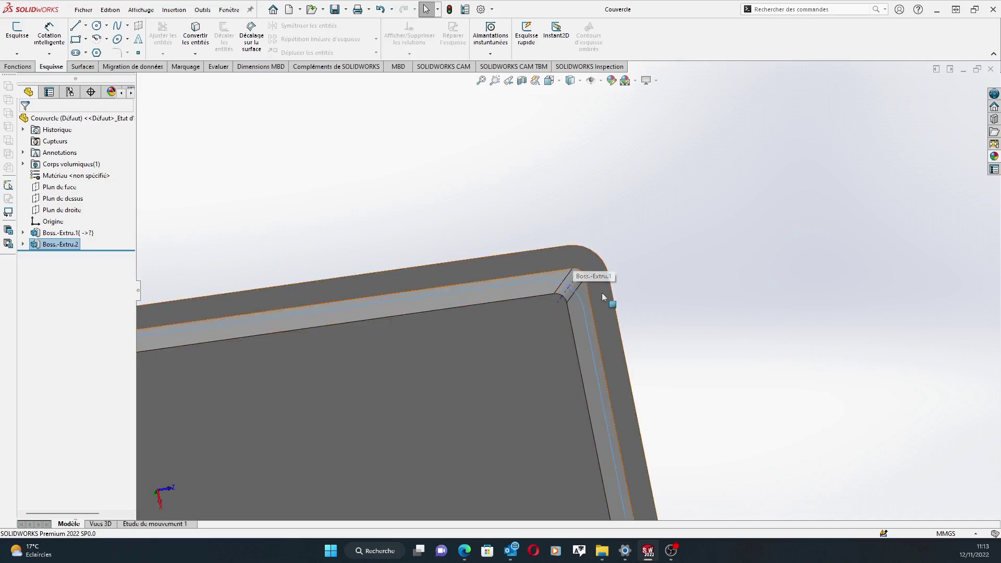
pyautogui.scroll(5, 616, 323)
pyautogui.scroll(4, 528, 376)
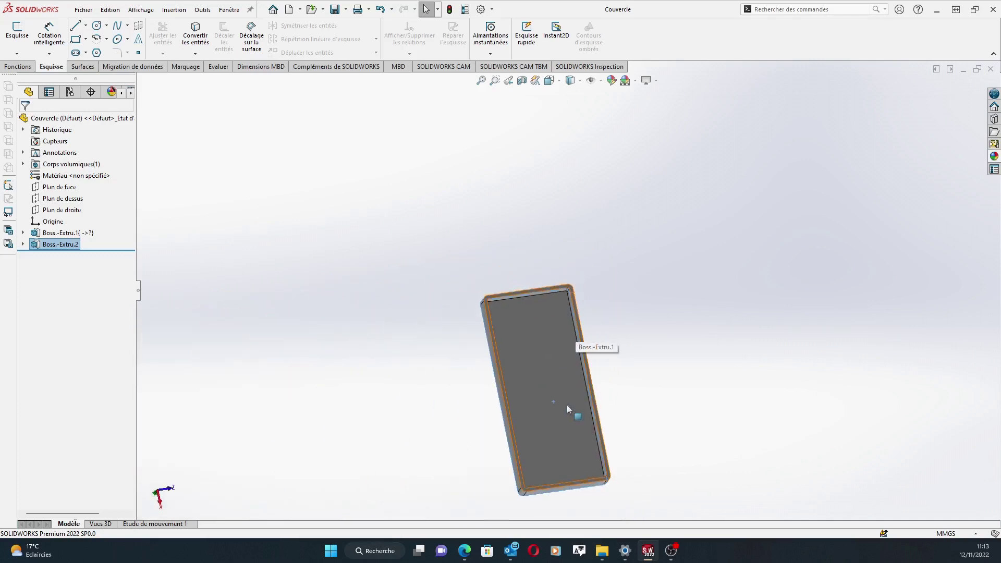
pyautogui.moveTo(510, 369); pyautogui.dragTo(646, 246, button='middle')
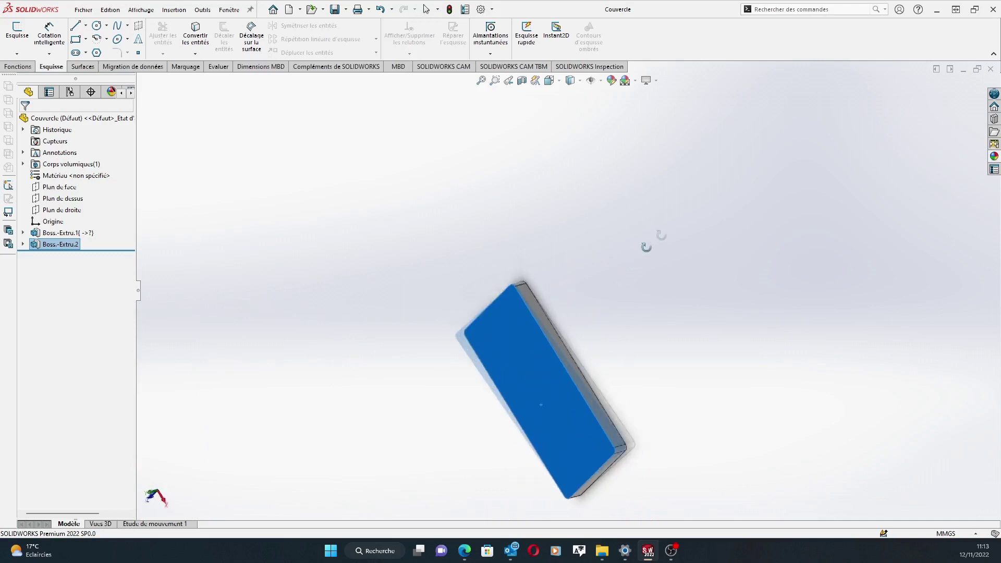
pyautogui.click(623, 330)
pyautogui.scroll(-5, 586, 348)
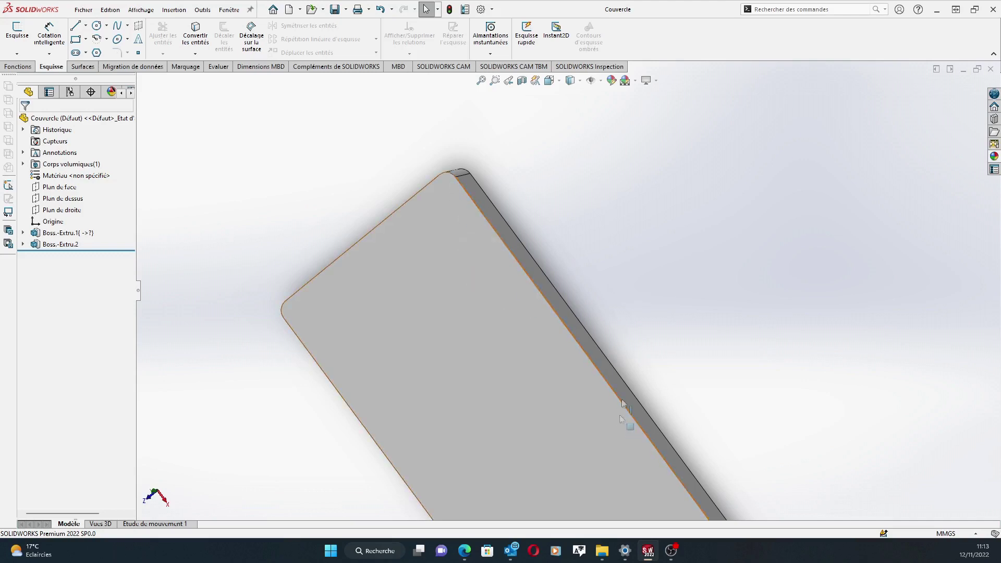
pyautogui.moveTo(669, 272); pyautogui.dragTo(519, 336, button='middle')
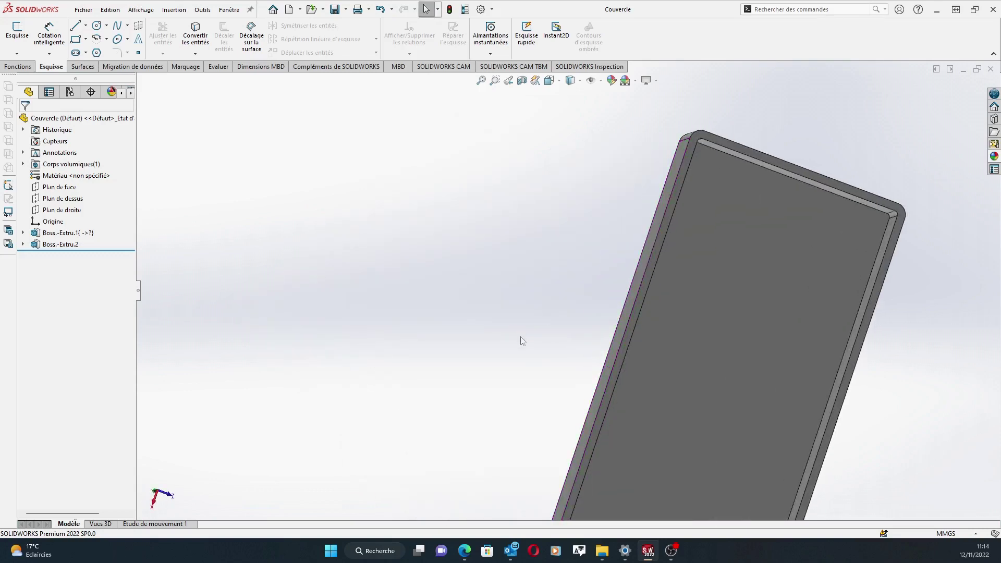